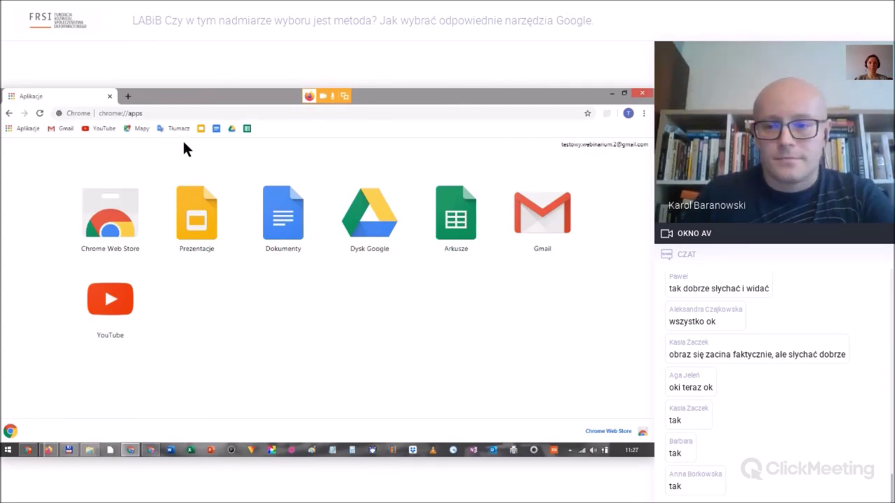
# Open the Gmail inbox from the Chrome bookmarks bar.
pyautogui.click(62, 129)
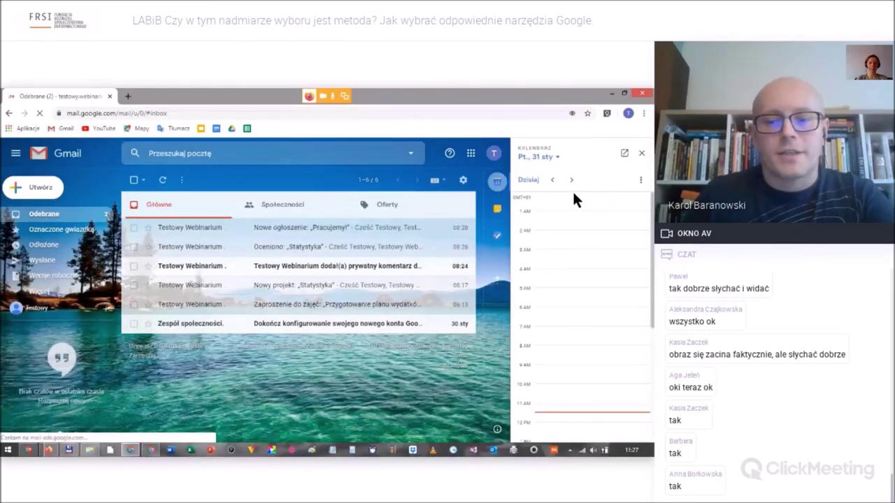
pyautogui.click(641, 152)
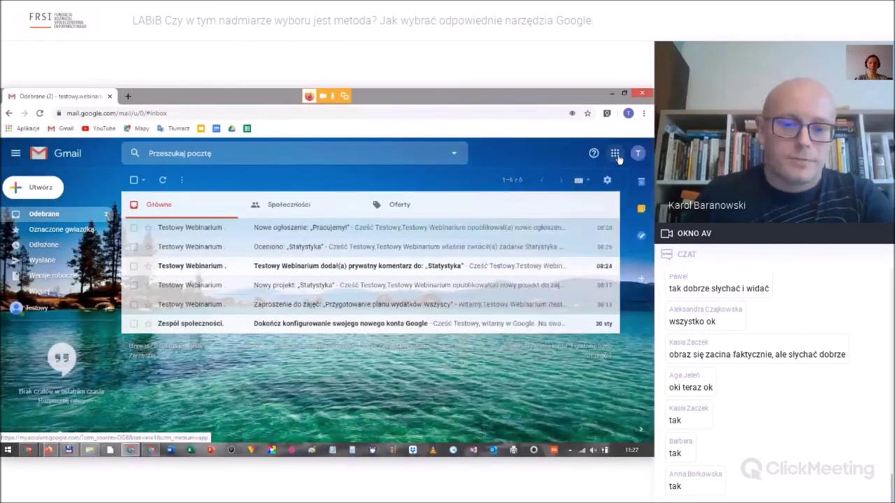
pyautogui.click(615, 154)
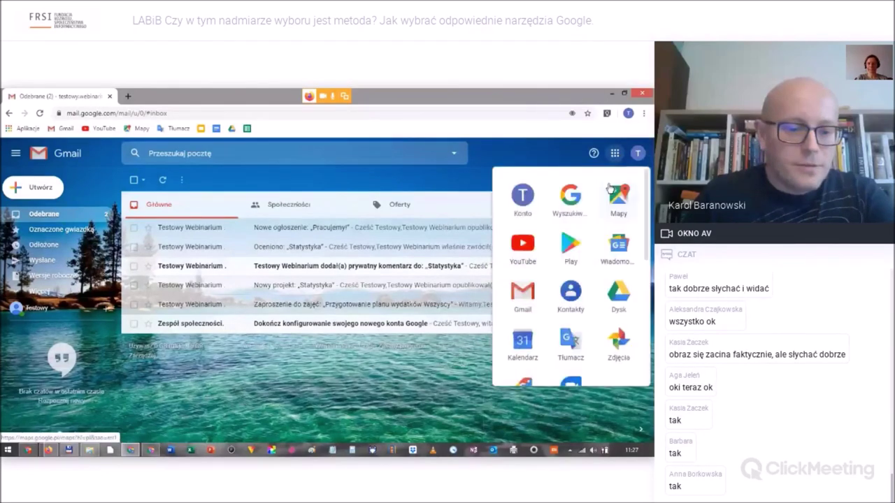
pyautogui.click(524, 339)
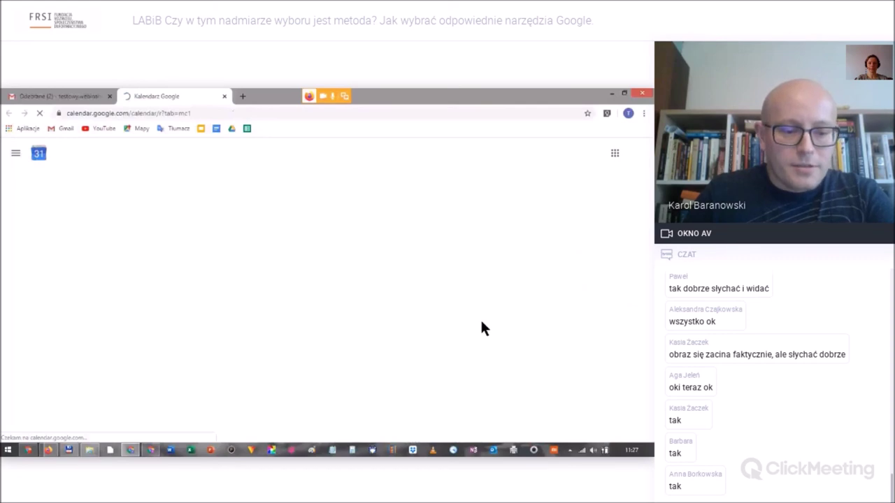
# Create a new calendar named 'Koncerty' via the add option beside Inne kalendarze.
pyautogui.click(40, 358)
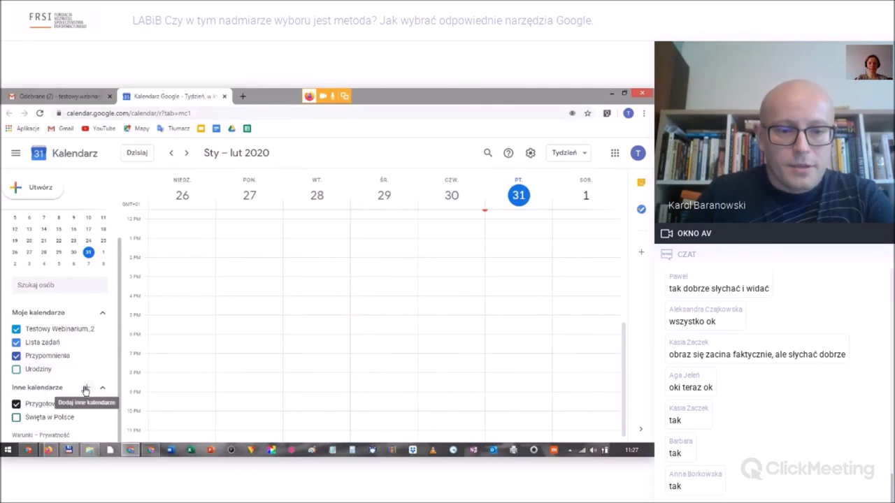
pyautogui.click(88, 389)
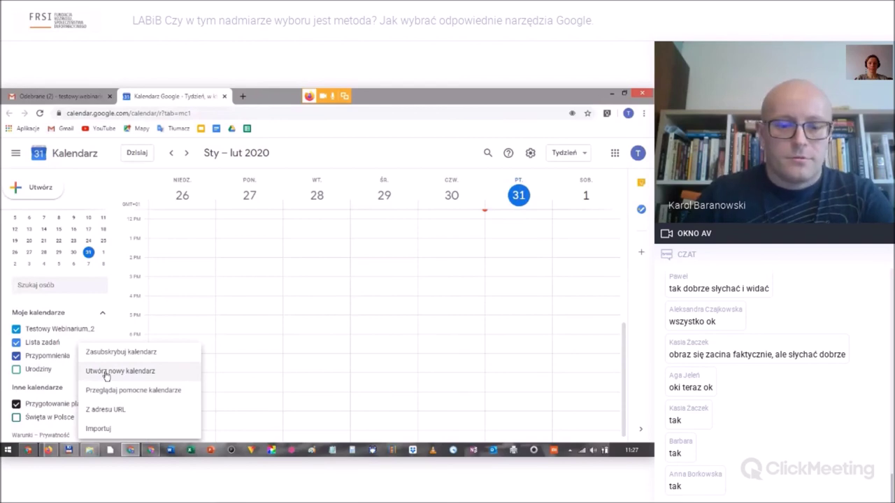
pyautogui.click(107, 376)
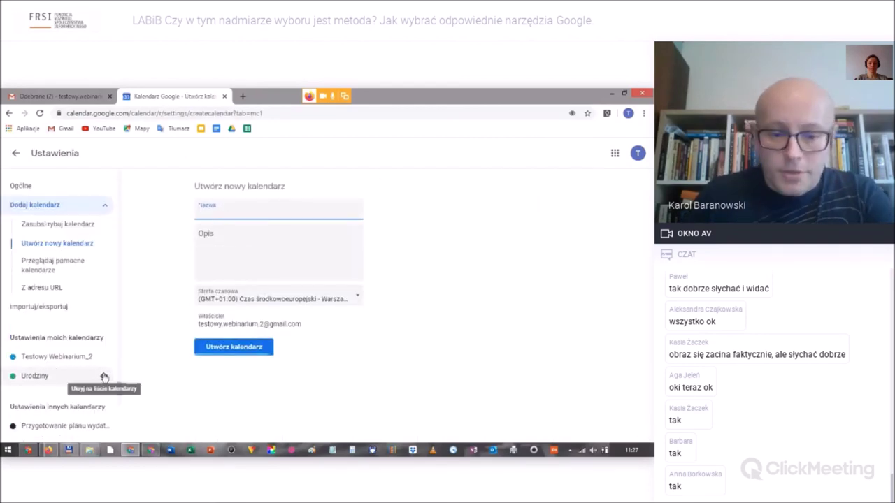
pyautogui.write('Ko')
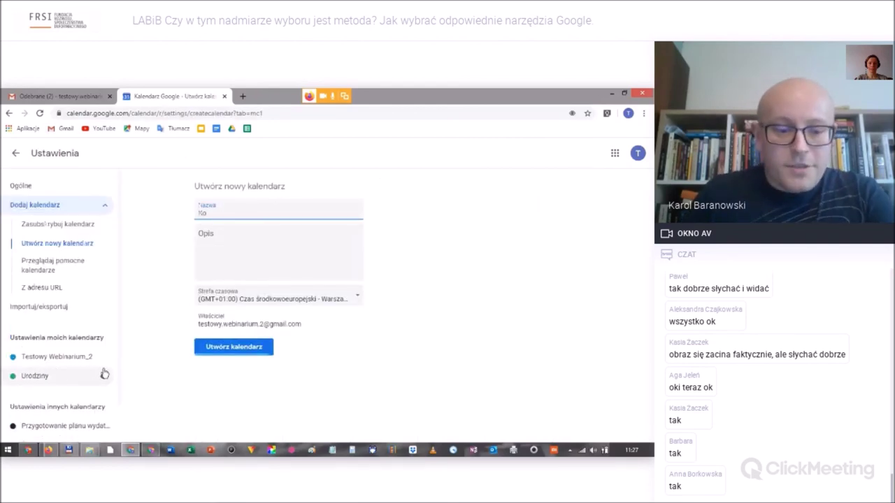
pyautogui.write('ncerty')
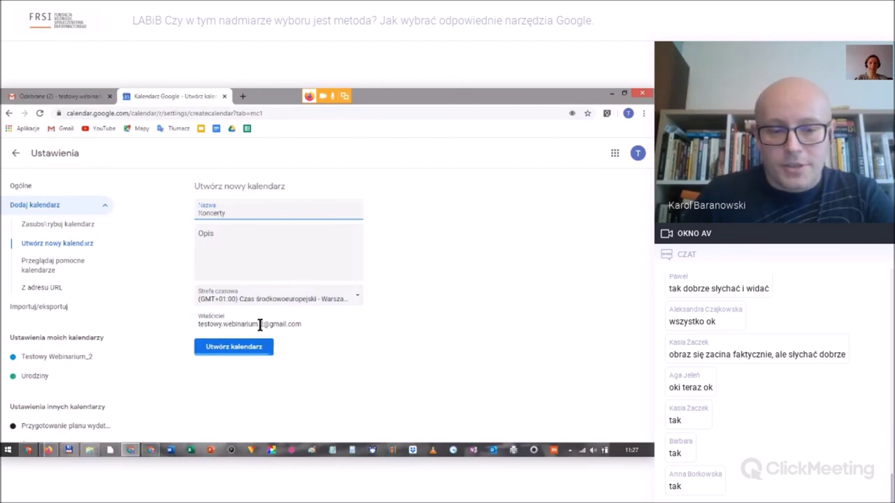
pyautogui.click(218, 350)
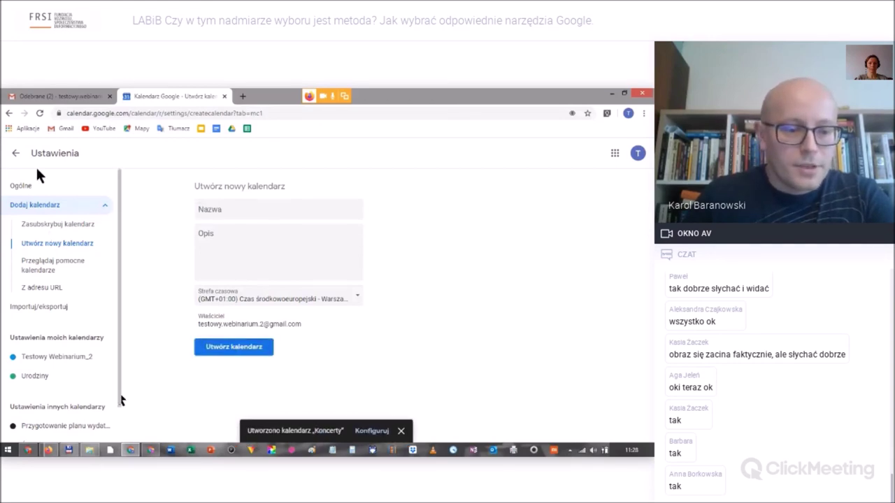
# Back in the week view, save a 4–5pm event on Wednesday 29 January.
pyautogui.click(401, 430)
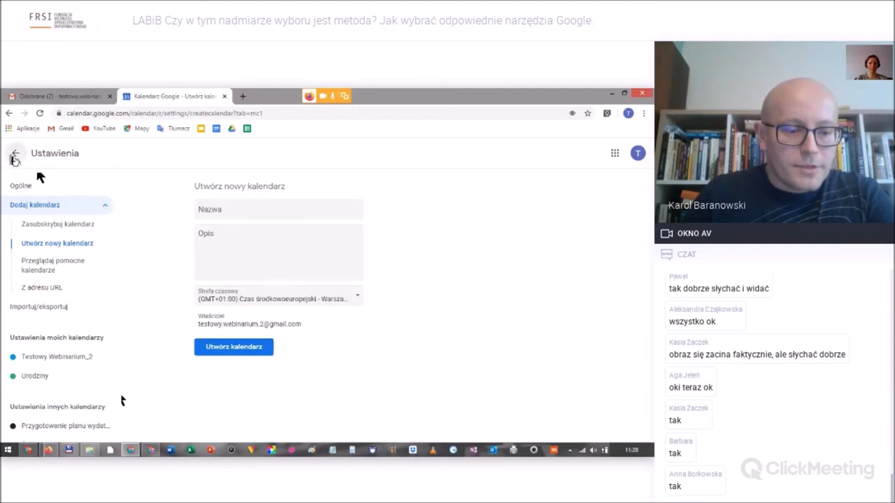
pyautogui.click(15, 155)
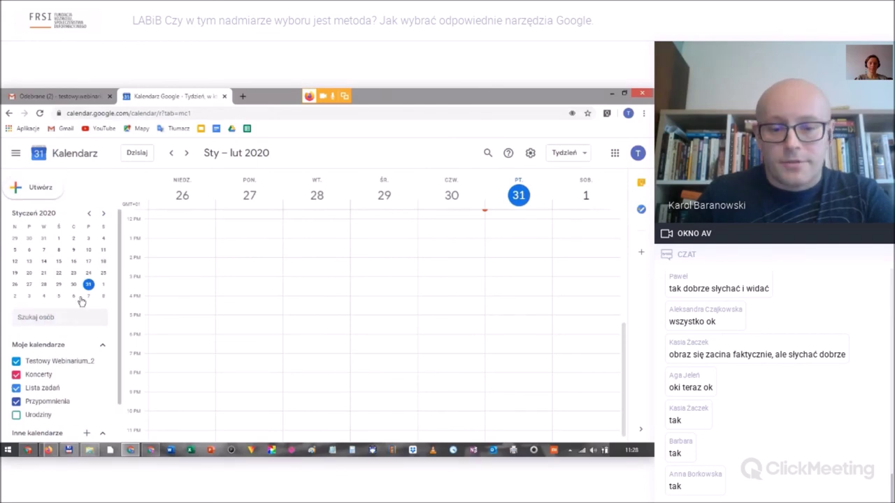
pyautogui.scroll(-1, 44, 359)
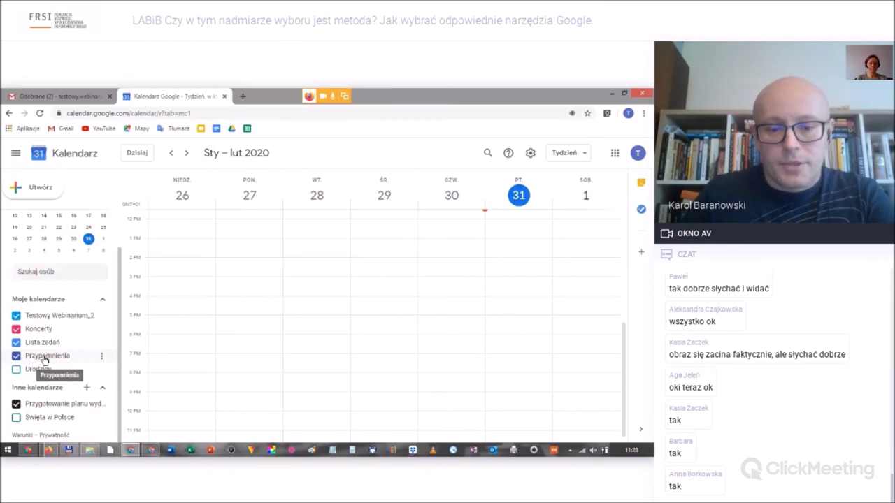
pyautogui.click(381, 304)
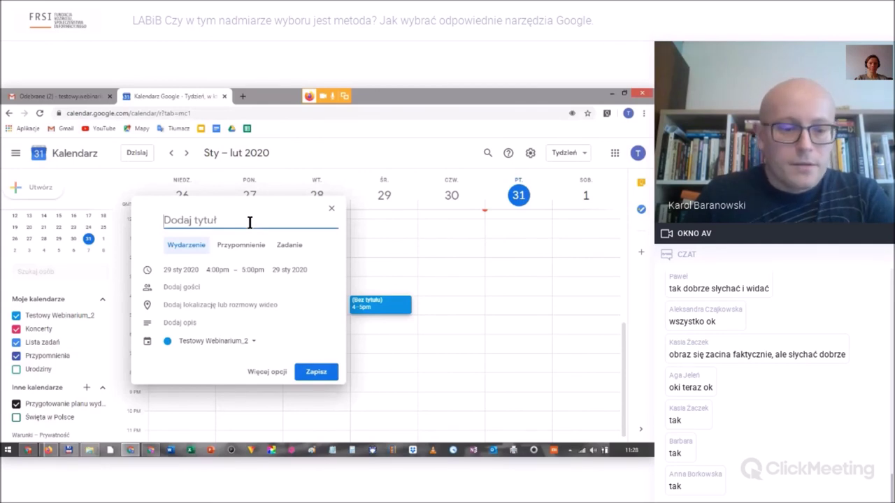
pyautogui.press('Return')
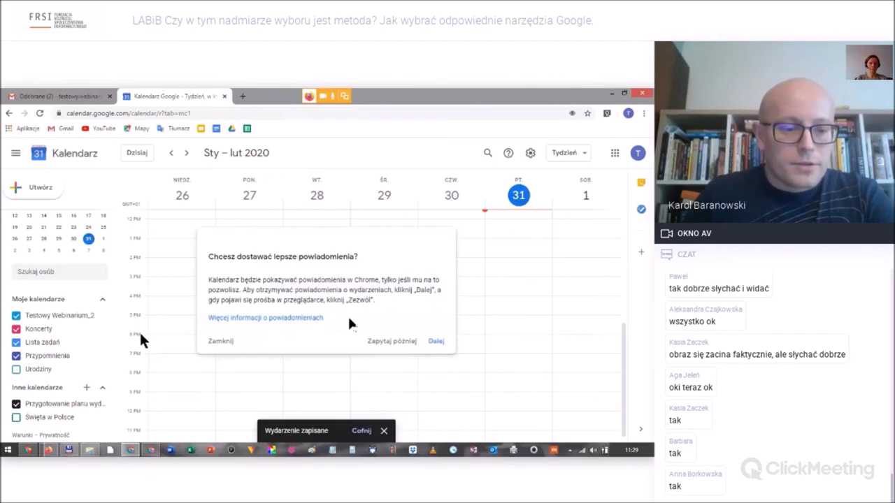
pyautogui.press('Escape')
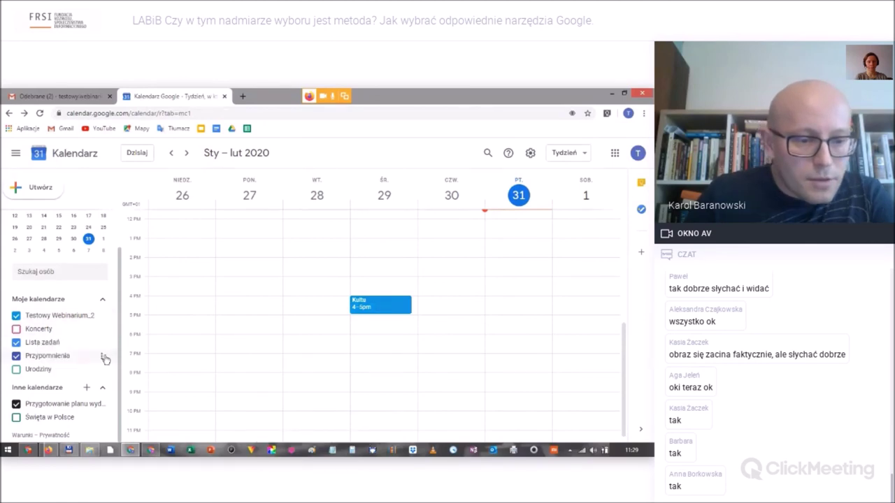
# Display only the Koncerty calendar and save a 4:30–5:30pm event on Tuesday 28 January.
pyautogui.click(50, 330)
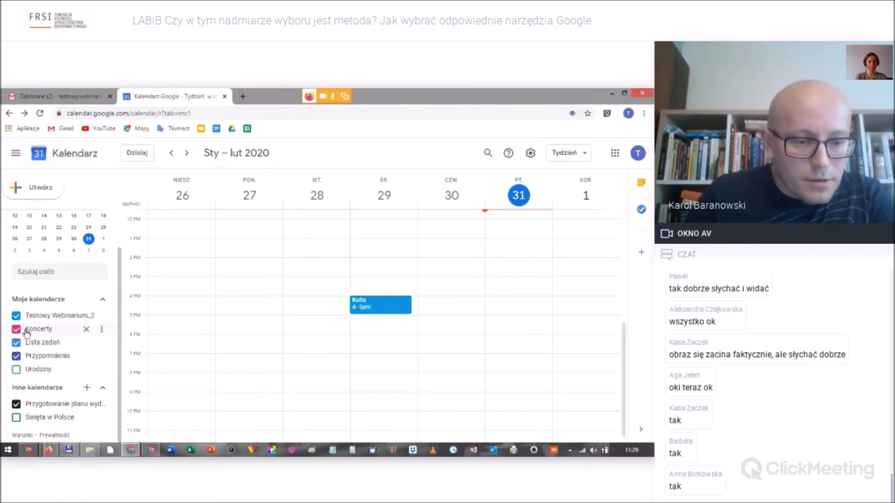
pyautogui.doubleClick(28, 334)
pyautogui.click(28, 334)
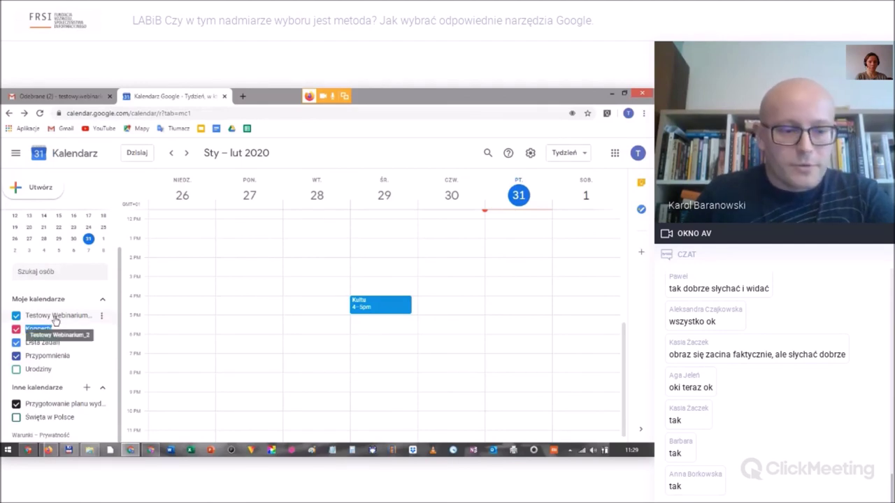
pyautogui.click(102, 316)
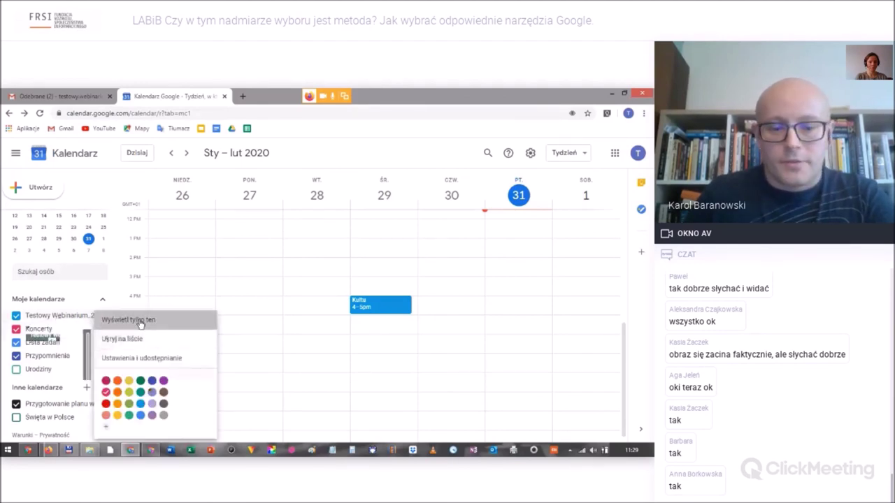
pyautogui.click(123, 320)
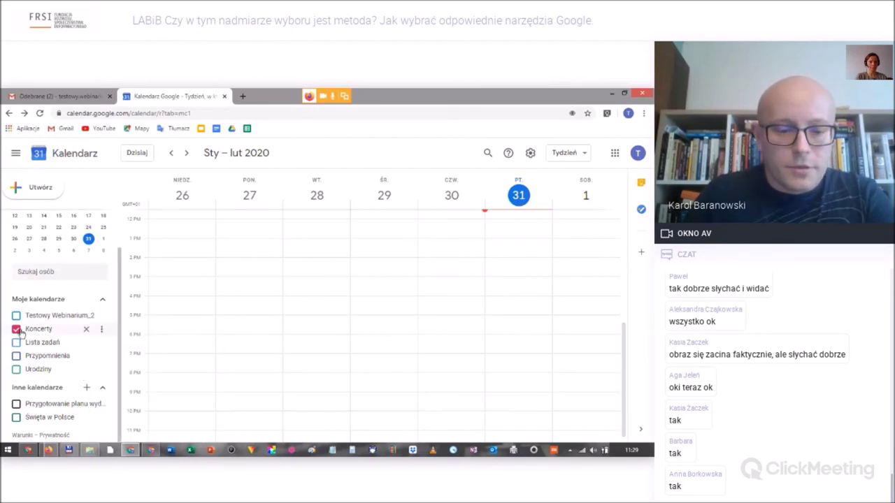
pyautogui.click(331, 308)
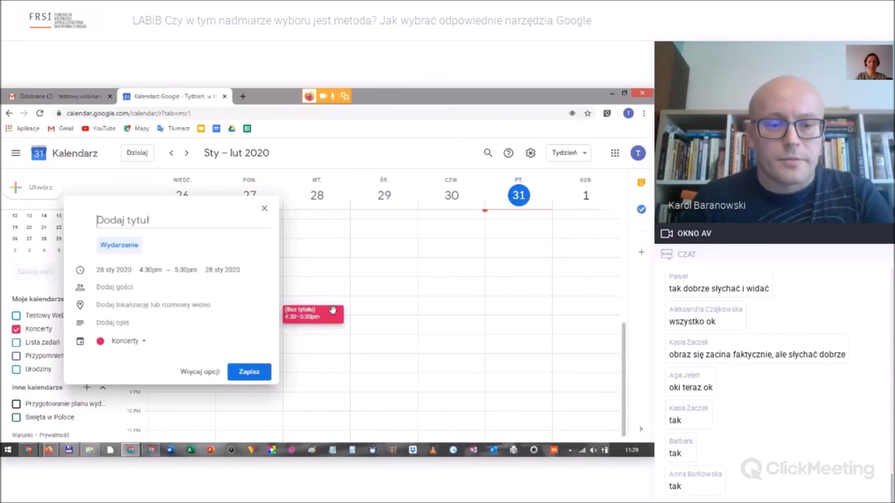
pyautogui.press('Return')
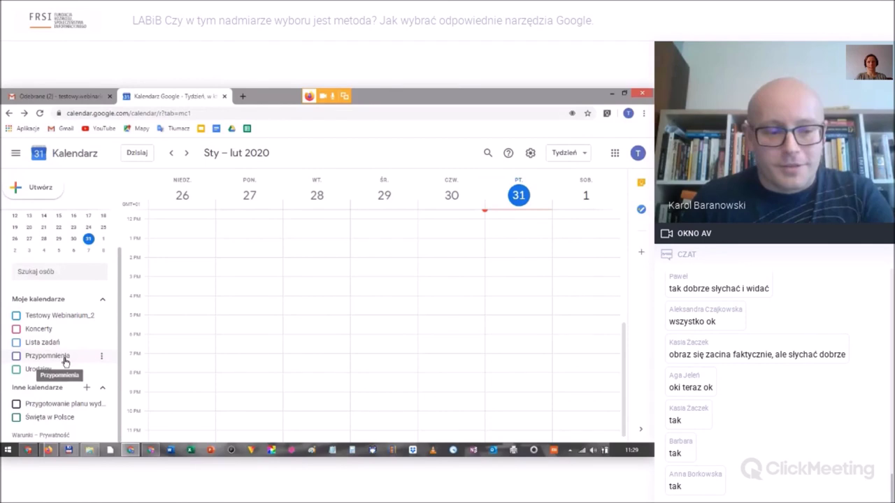
# Scroll up the week view of 26 January–1 February 2020.
pyautogui.scroll(3, 65, 362)
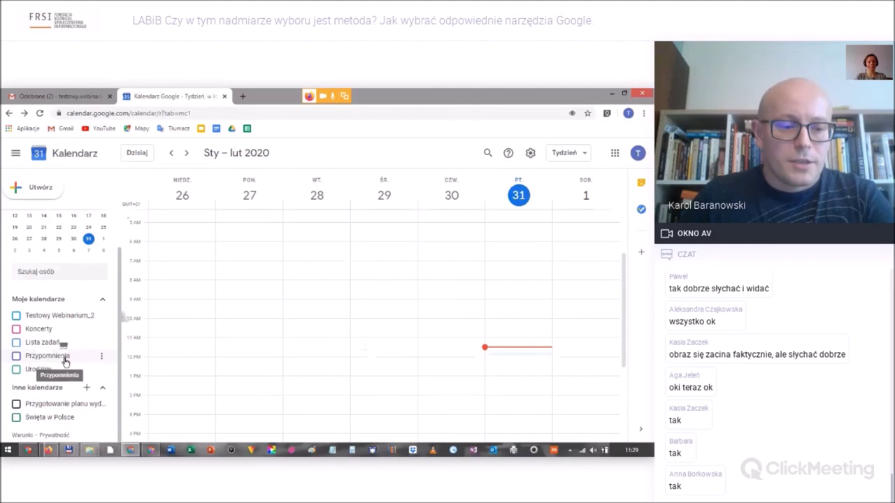
pyautogui.scroll(1, 359, 343)
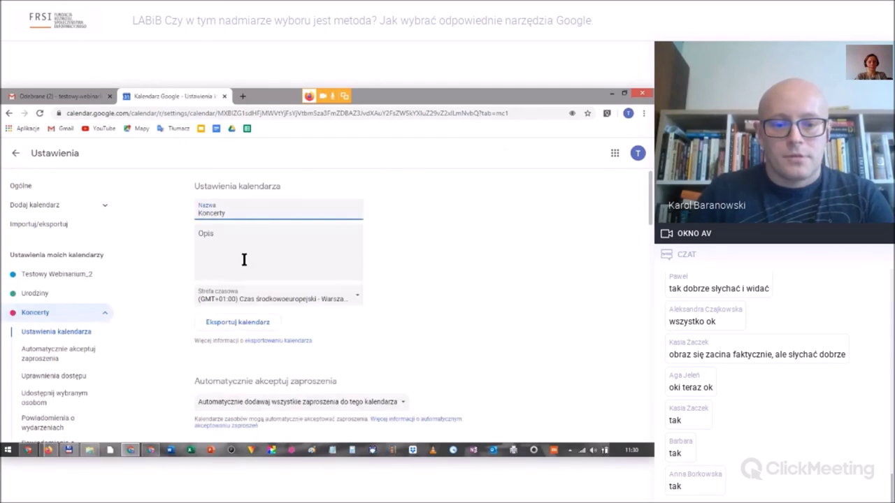
pyautogui.moveTo(233, 214); pyautogui.dragTo(171, 231)
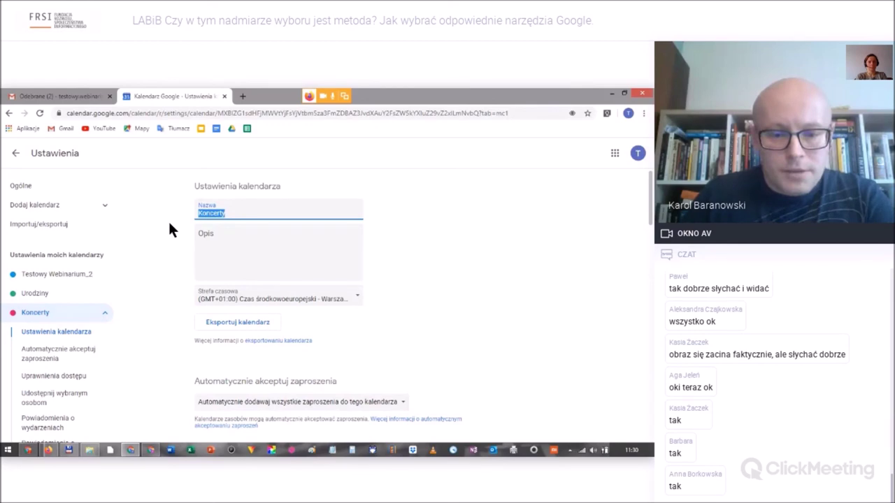
pyautogui.write('Dyżury')
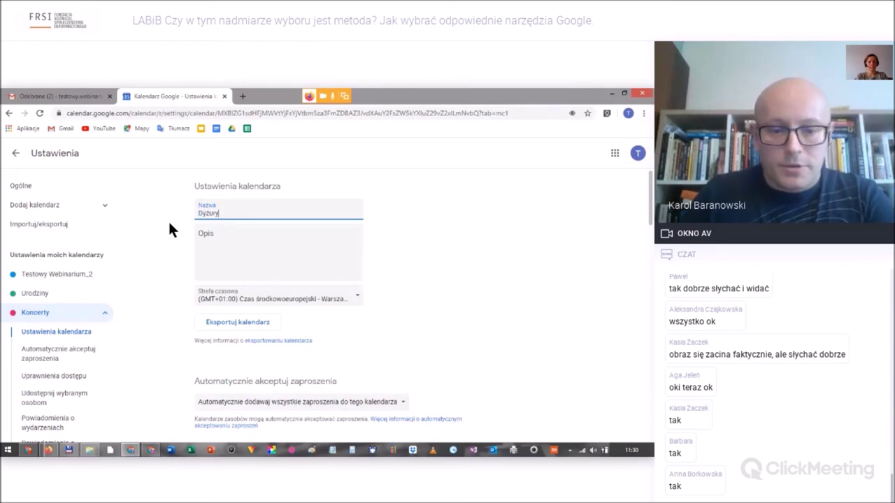
pyautogui.scroll(-2, 260, 287)
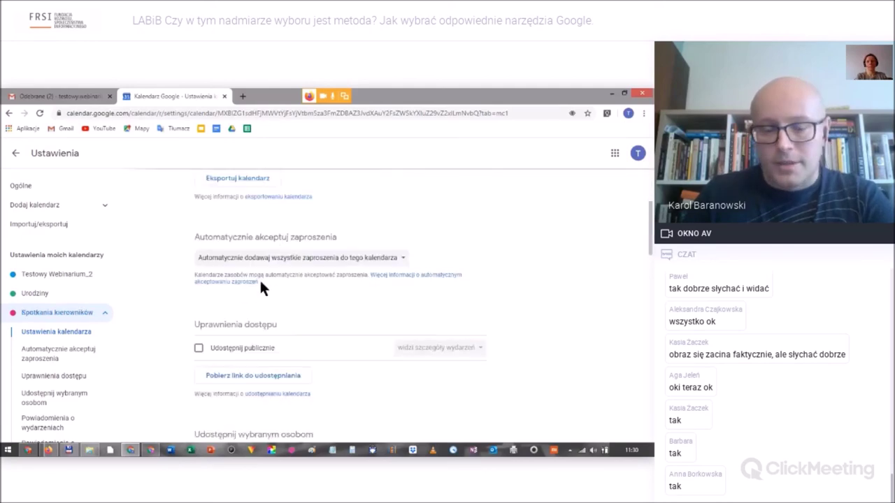
pyautogui.scroll(-2, 265, 280)
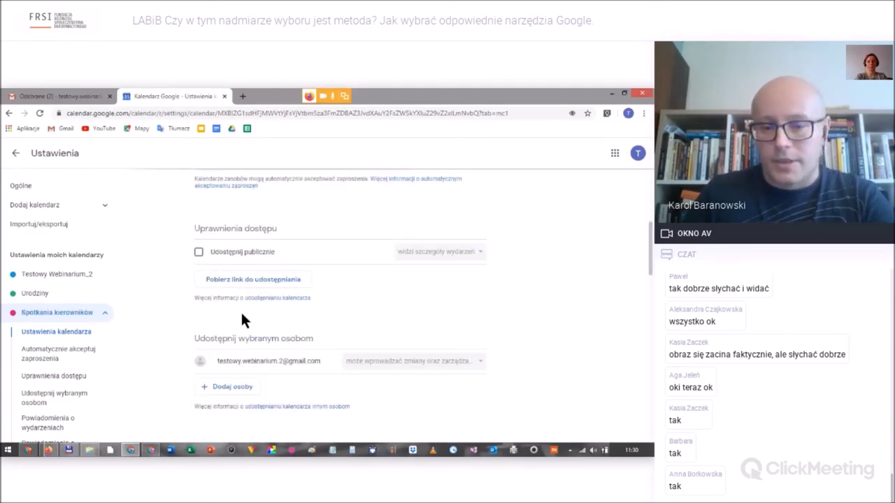
pyautogui.click(199, 252)
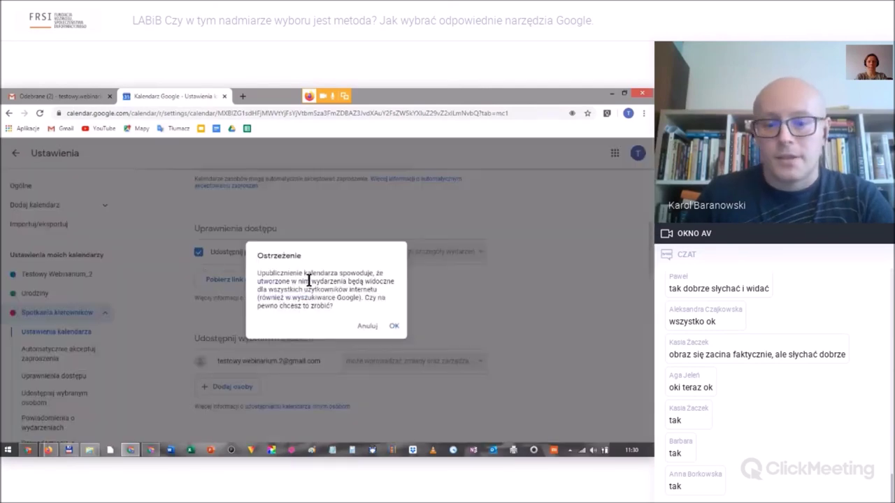
pyautogui.click(394, 326)
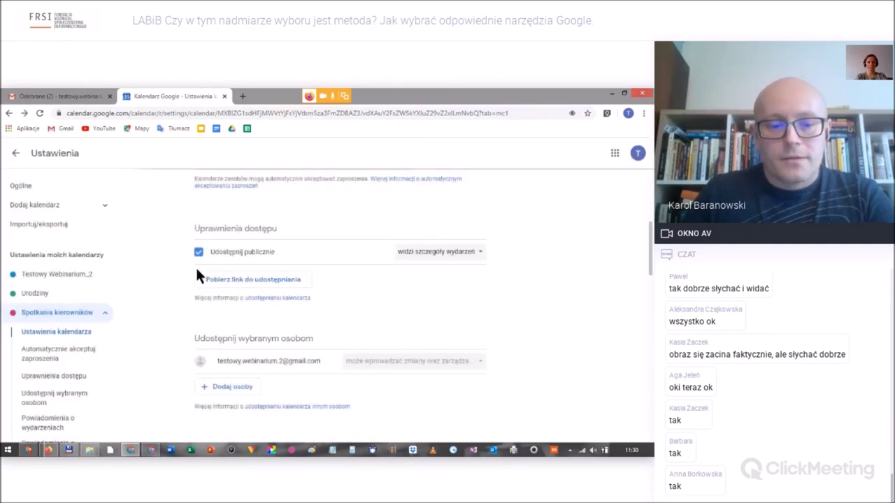
pyautogui.scroll(-1, 286, 249)
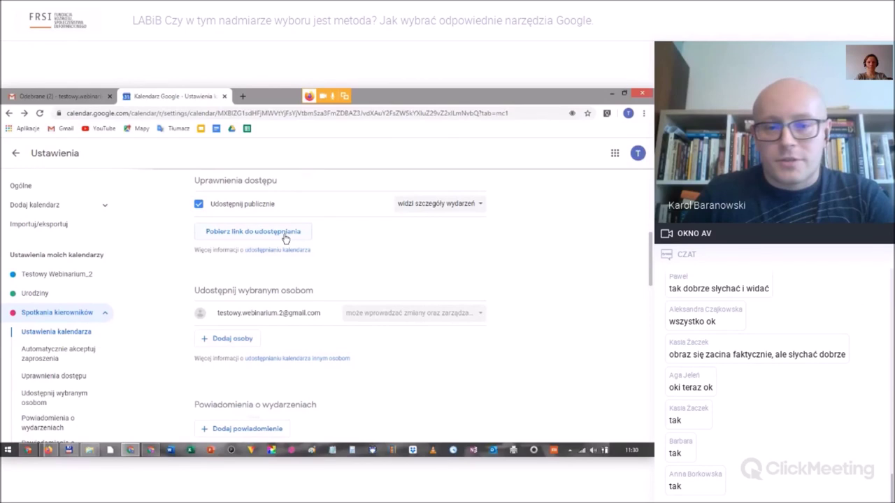
pyautogui.scroll(-1, 243, 298)
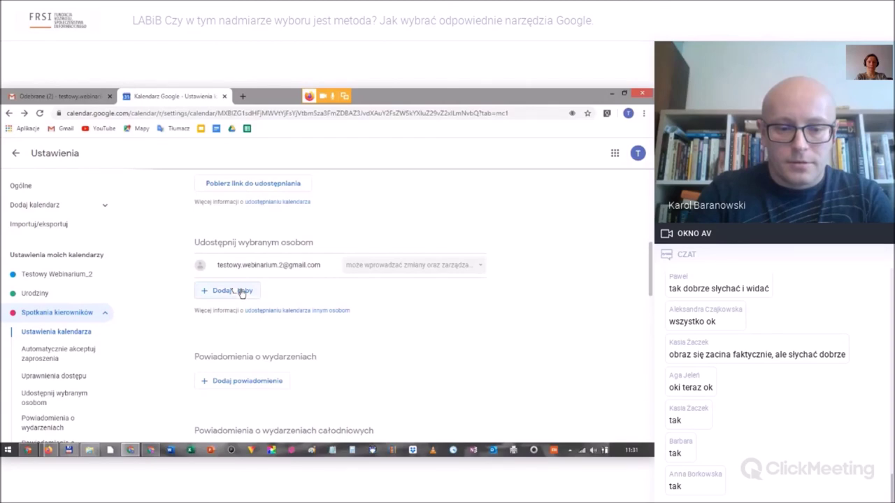
# Share Spotkania kierowników with a person's e-mail, granting 'może zmieniać wydarzenia' access.
pyautogui.click(238, 291)
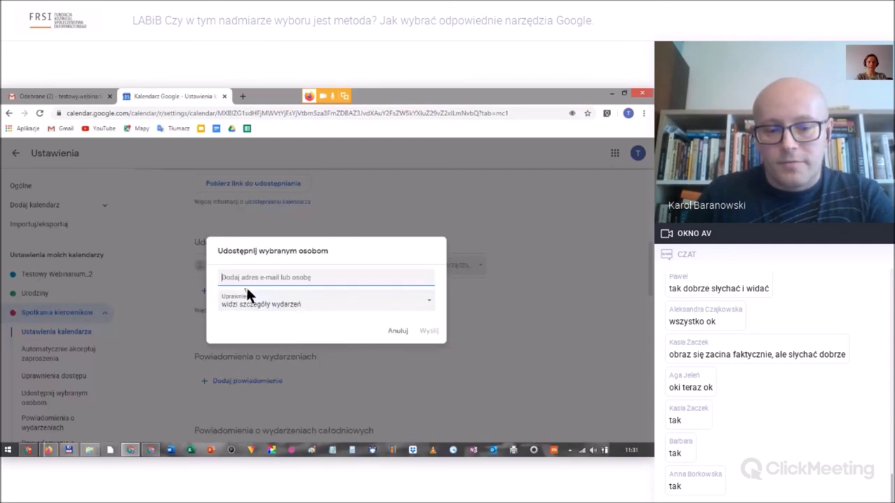
pyautogui.click(246, 289)
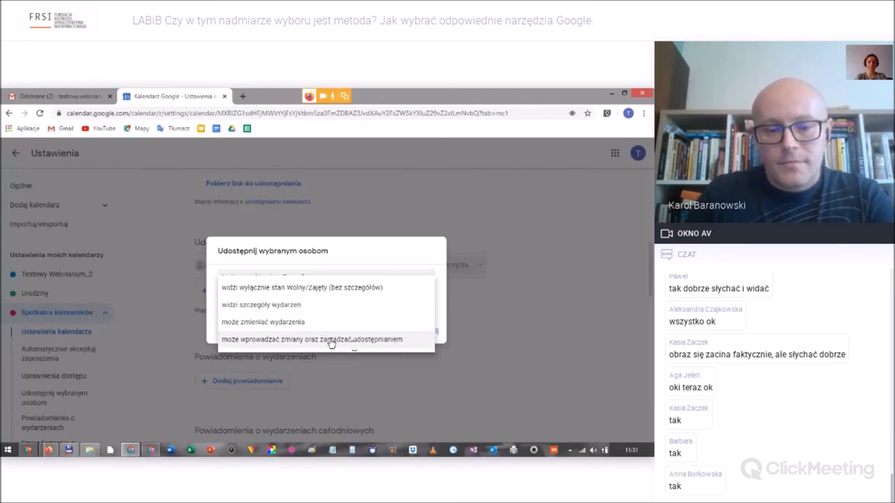
pyautogui.click(313, 323)
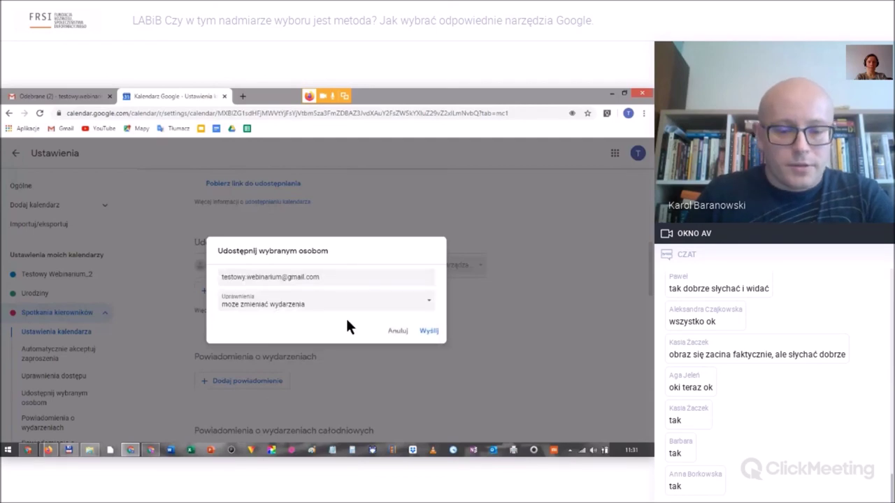
pyautogui.click(435, 333)
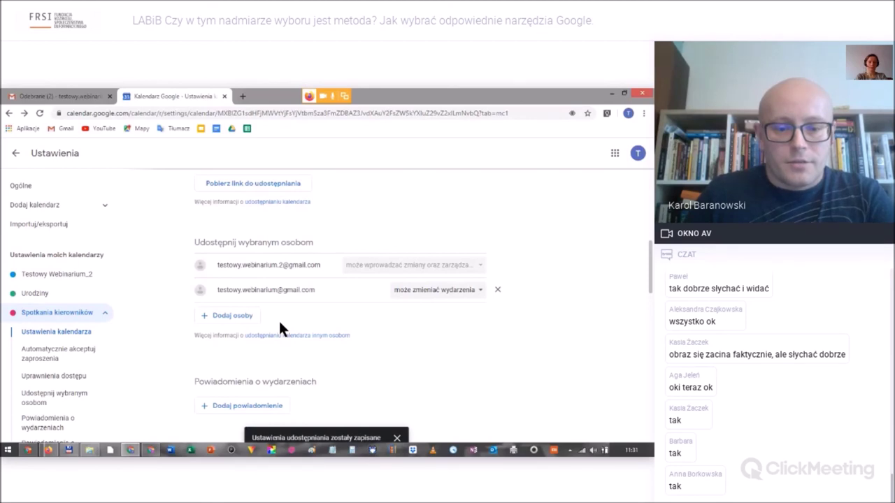
# Add a 10-minute event notification to the Spotkania kierowników calendar.
pyautogui.scroll(-4, 279, 329)
pyautogui.click(272, 216)
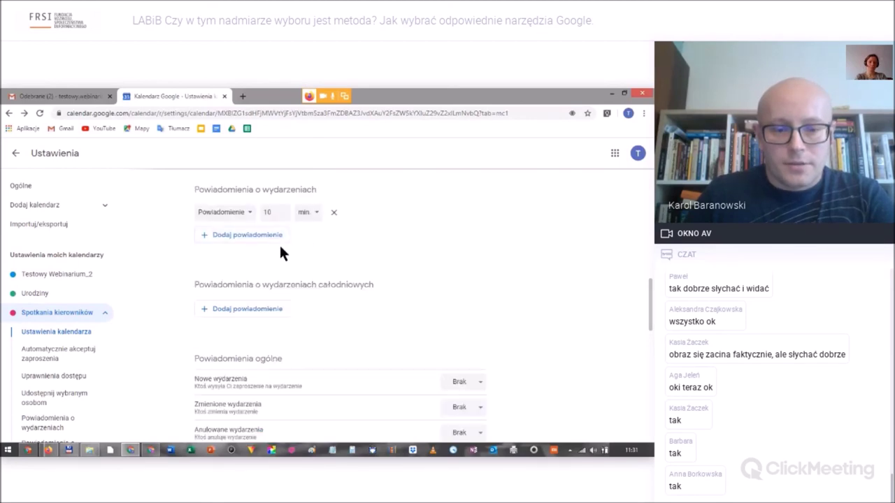
pyautogui.scroll(-1, 276, 244)
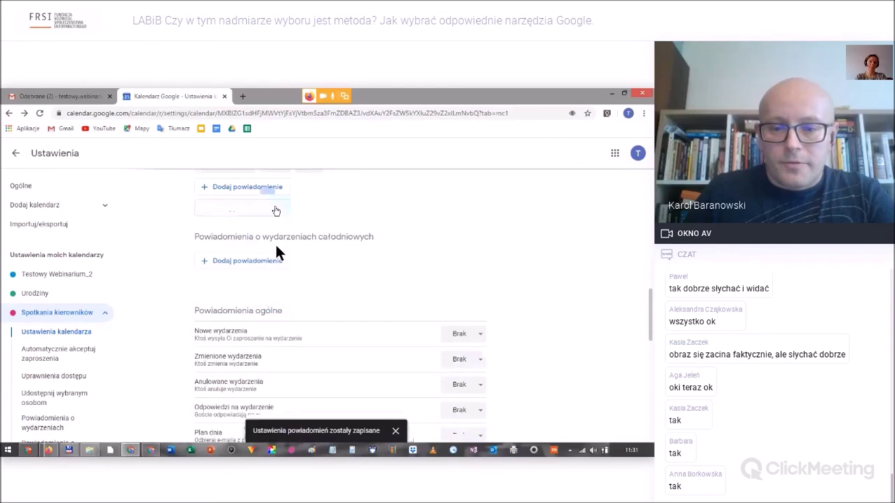
pyautogui.scroll(1, 280, 245)
pyautogui.scroll(-2, 254, 315)
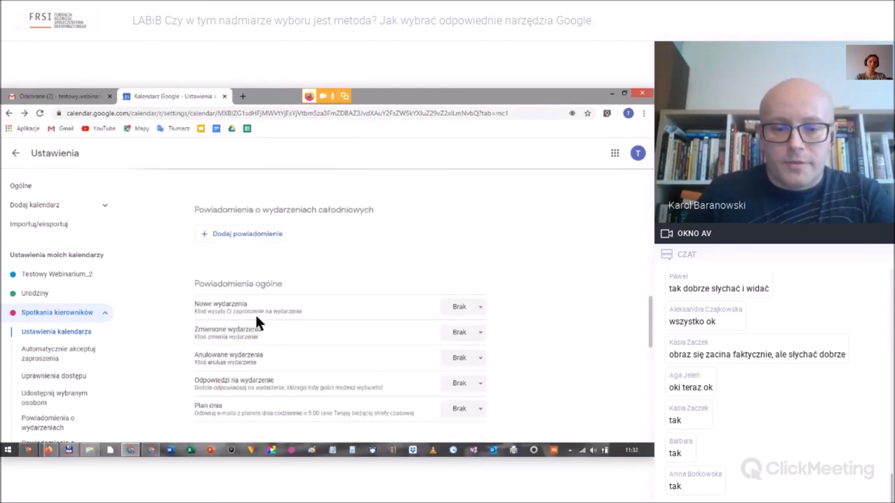
pyautogui.scroll(-1, 255, 314)
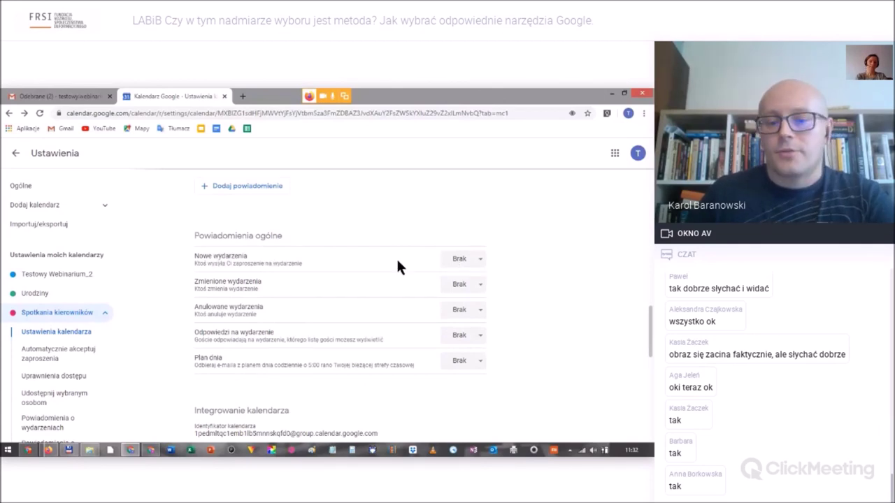
pyautogui.scroll(-1, 396, 265)
# Set the 'Nowe wydarzenia' and 'Plan dnia' notifications to E-mail.
pyautogui.click(462, 210)
pyautogui.click(475, 237)
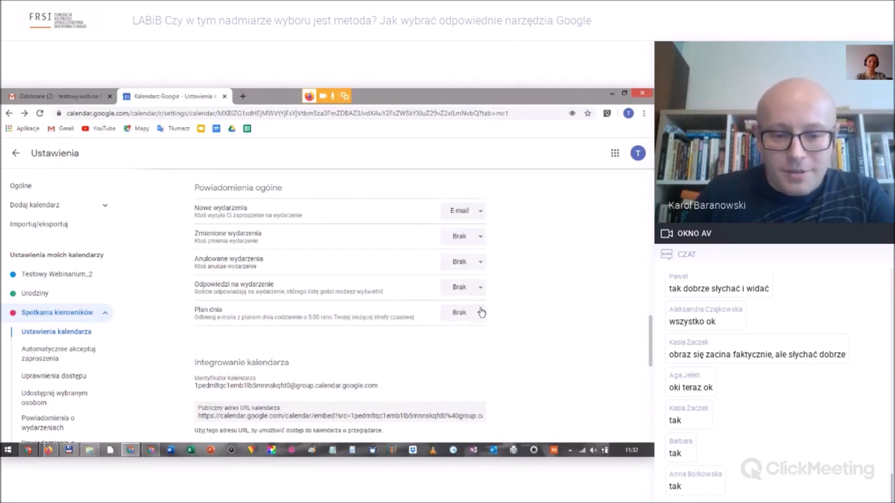
pyautogui.click(479, 314)
pyautogui.click(477, 360)
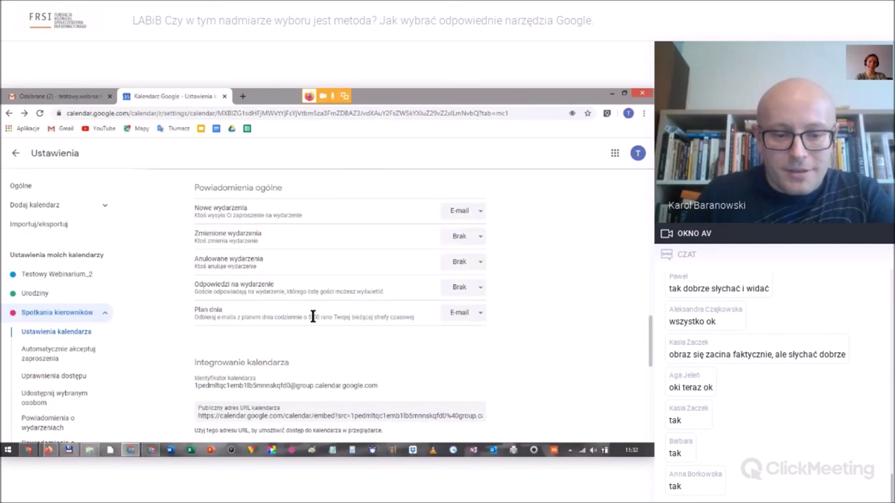
# Review the integration settings: public URL, embed code and iCal addresses.
pyautogui.scroll(-3, 312, 314)
pyautogui.scroll(-2, 333, 322)
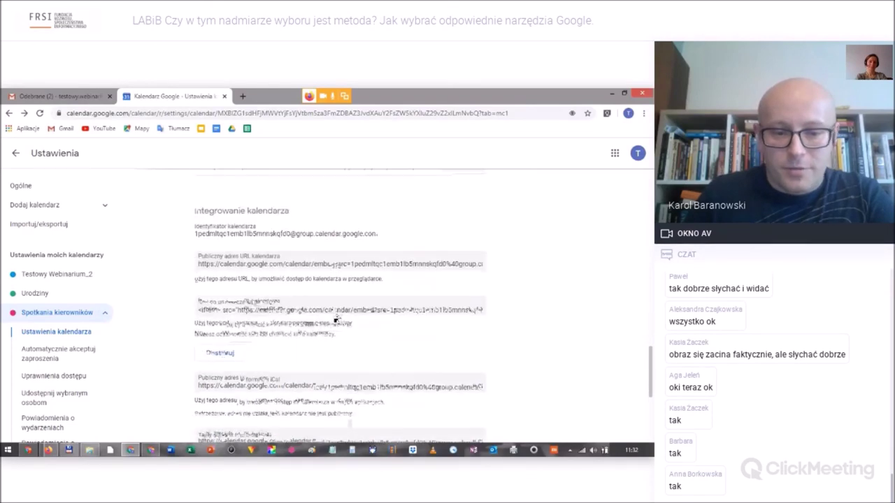
pyautogui.scroll(-2, 307, 314)
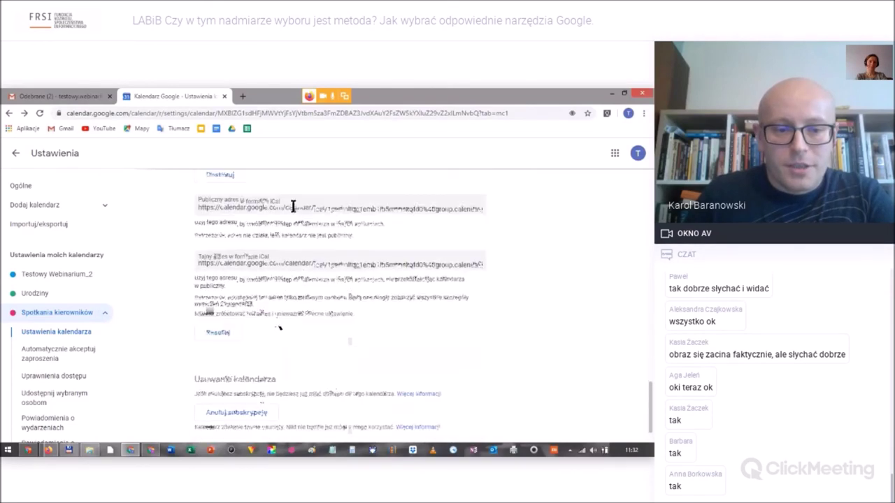
pyautogui.scroll(2, 325, 318)
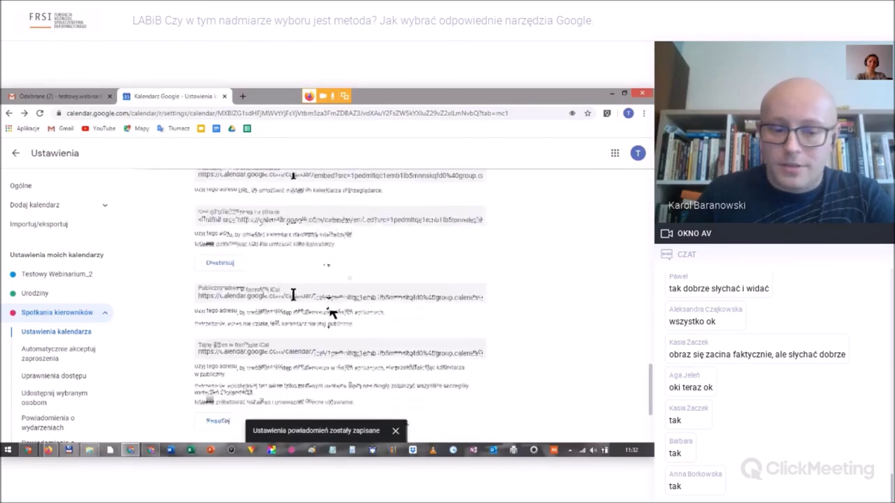
pyautogui.scroll(2, 332, 307)
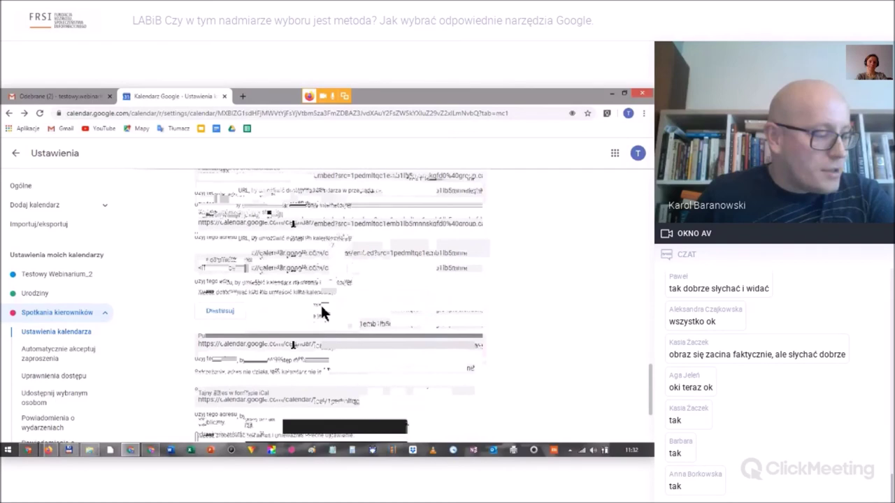
pyautogui.scroll(-3, 298, 336)
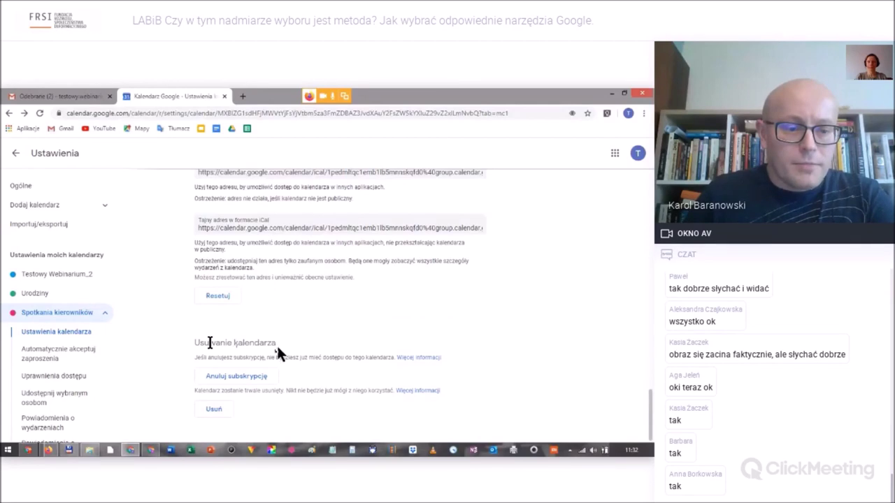
pyautogui.scroll(3, 176, 355)
pyautogui.scroll(2, 176, 347)
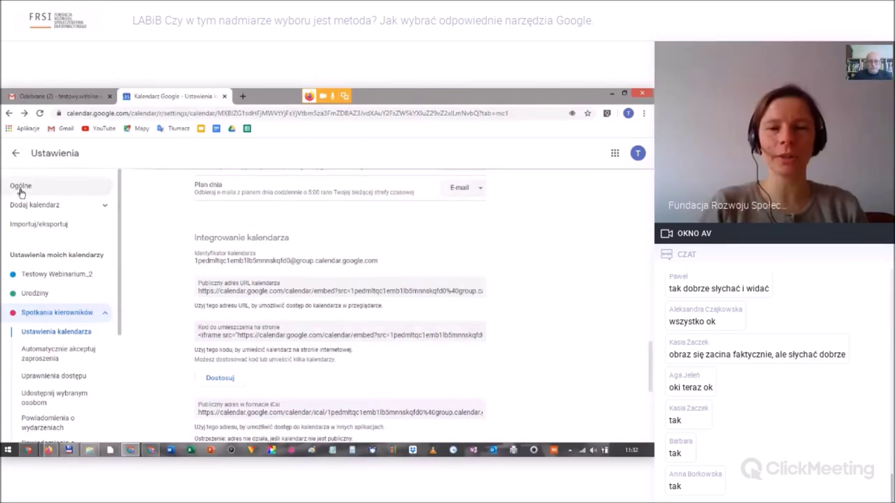
# Return from Settings to the week view, then bring the ClickMeeting Firefox window forward.
pyautogui.click(15, 152)
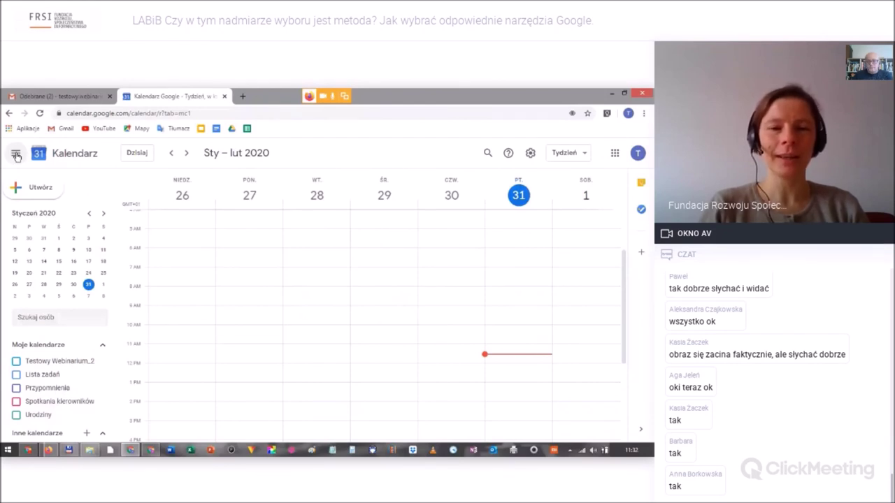
pyautogui.scroll(-1, 42, 293)
pyautogui.moveTo(49, 451)
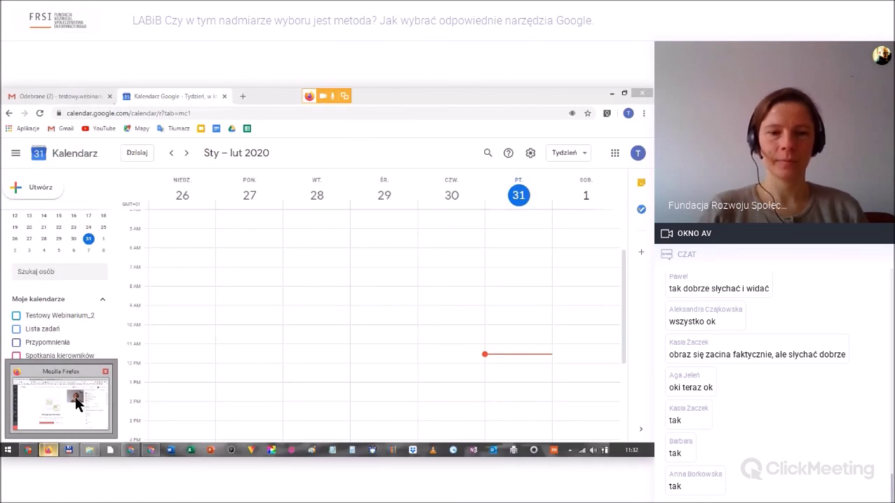
pyautogui.click(75, 396)
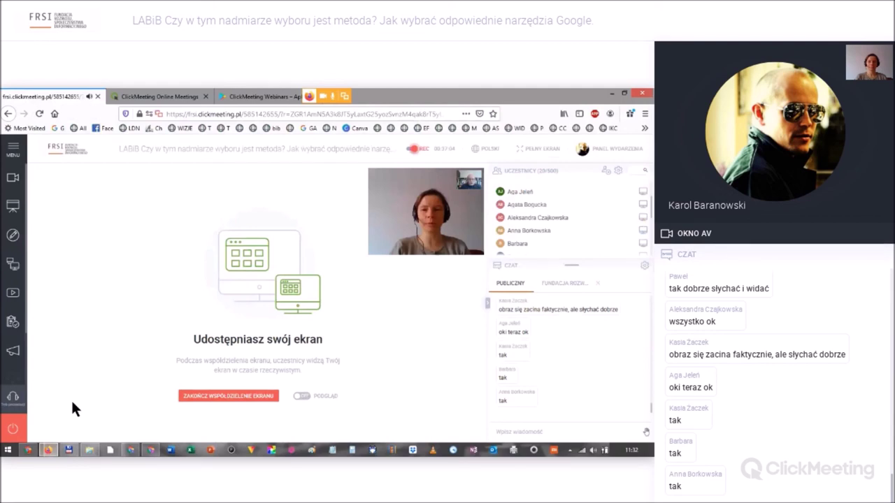
# Switch back to the Chrome window showing the Google Calendar week view with Alt+Tab.
pyautogui.hotkey('alt', 'Tab')
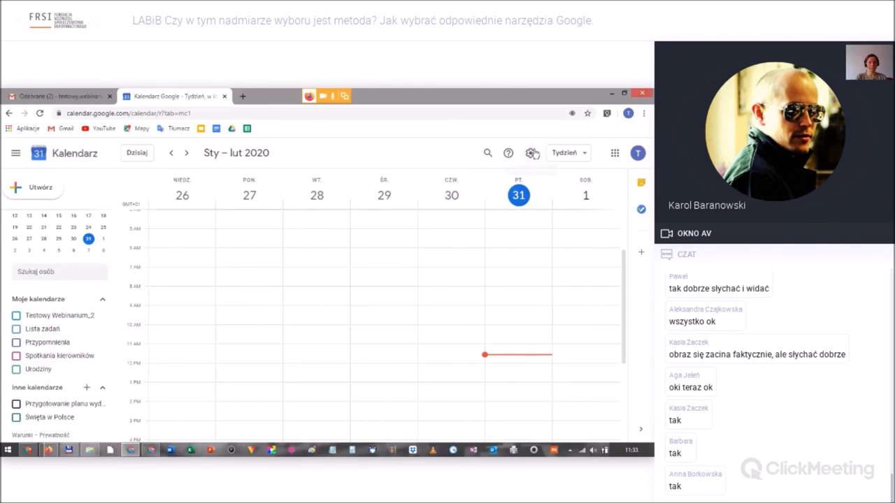
# Open 'Ustawienia i udostępnianie' for the Testowy Webinarium_2 calendar and scroll down its sharing options.
pyautogui.moveTo(105, 319)
pyautogui.click(104, 318)
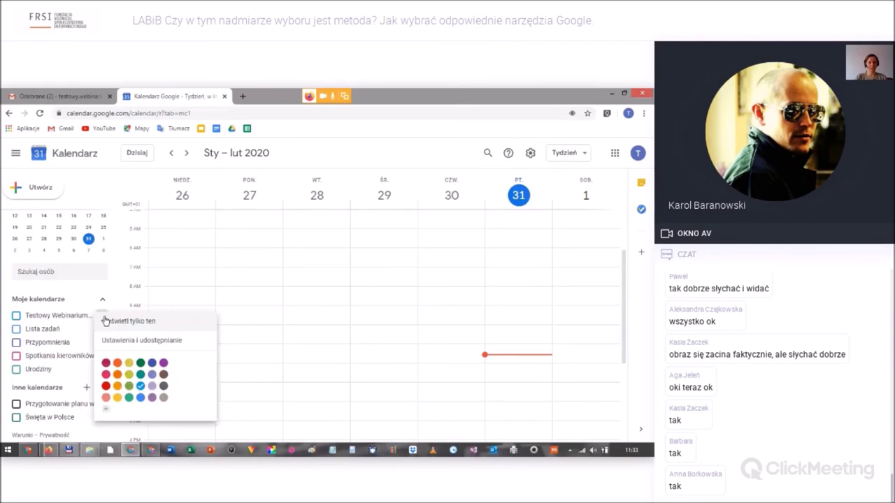
pyautogui.click(146, 343)
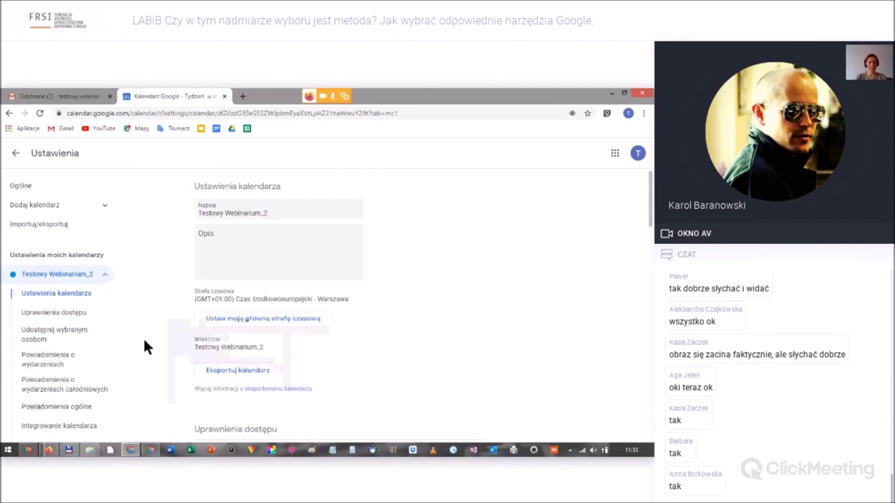
pyautogui.scroll(-3, 143, 337)
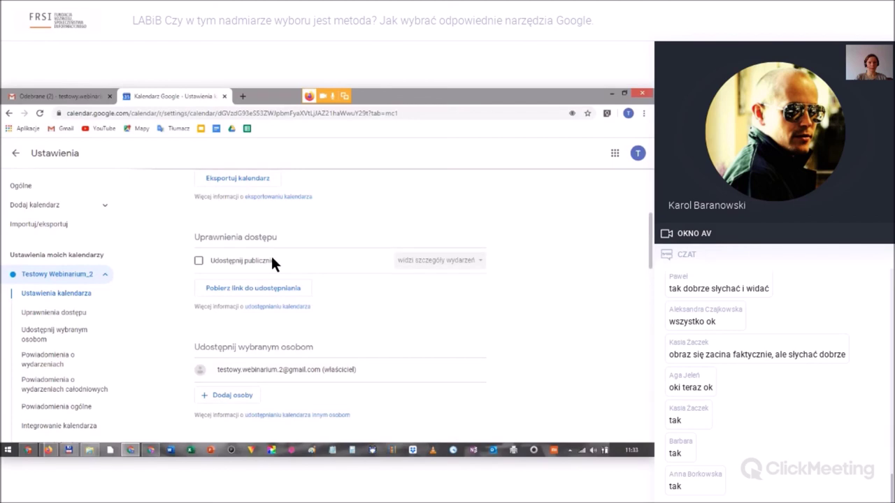
# Leave the calendar settings for the week view, then switch to the ClickMeeting window.
pyautogui.click(16, 154)
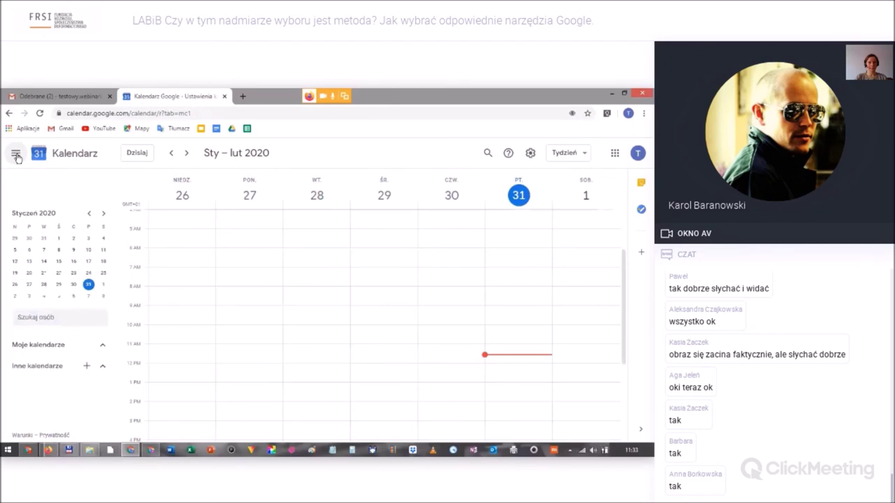
pyautogui.hotkey('alt', 'Tab')
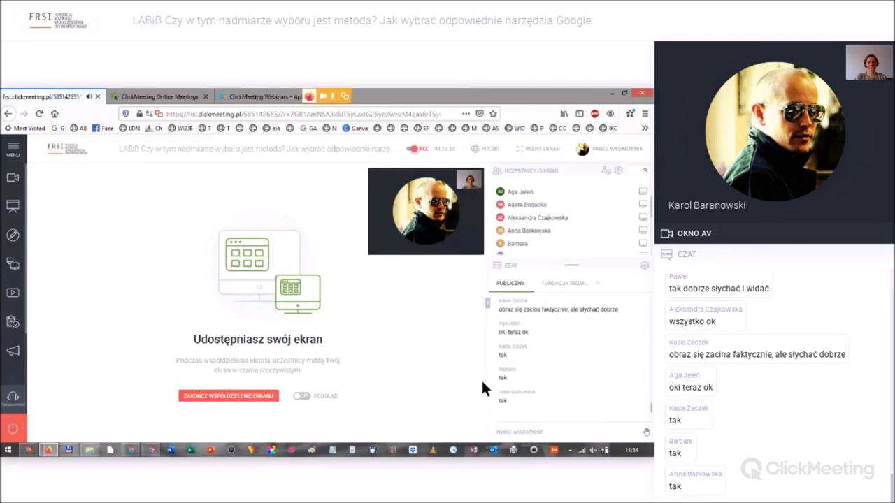
# Add a Hangouts video call to the Spotkanie event after trying the guests and location fields.
pyautogui.click(124, 288)
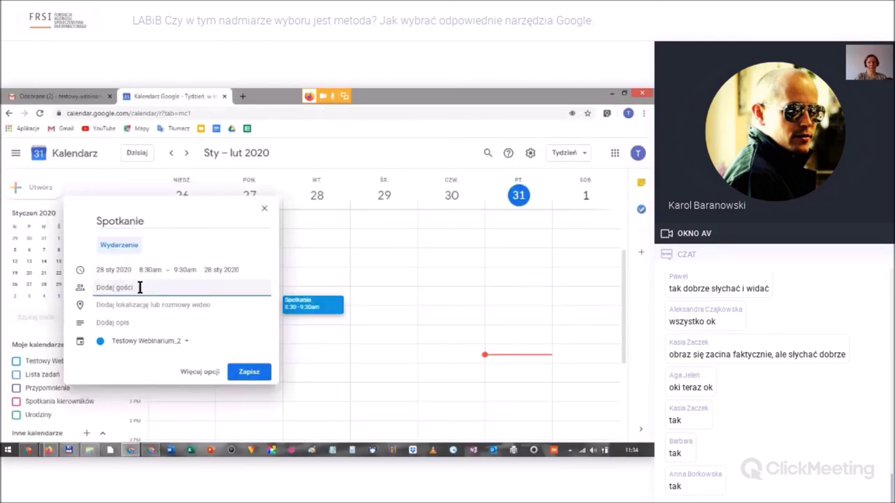
pyautogui.click(136, 304)
pyautogui.click(130, 329)
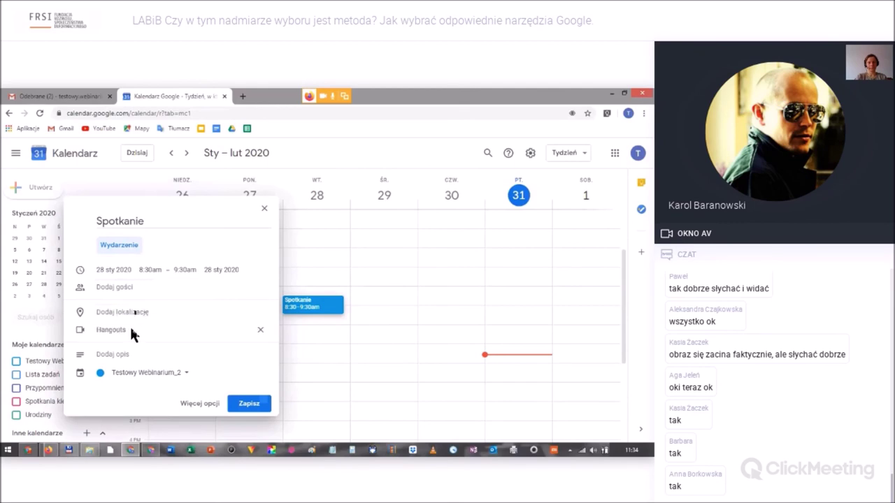
pyautogui.click(134, 312)
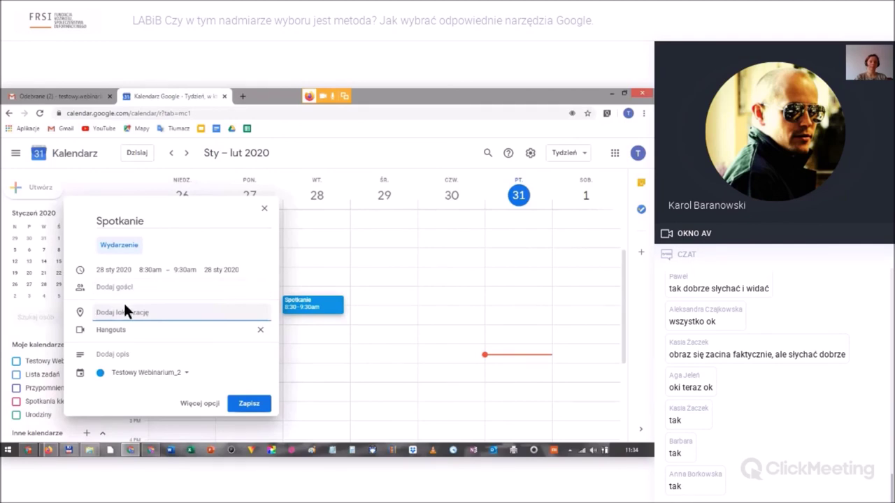
# Describe the event as a meeting about statistics and move it to the Spotkania kierowników calendar.
pyautogui.click(116, 356)
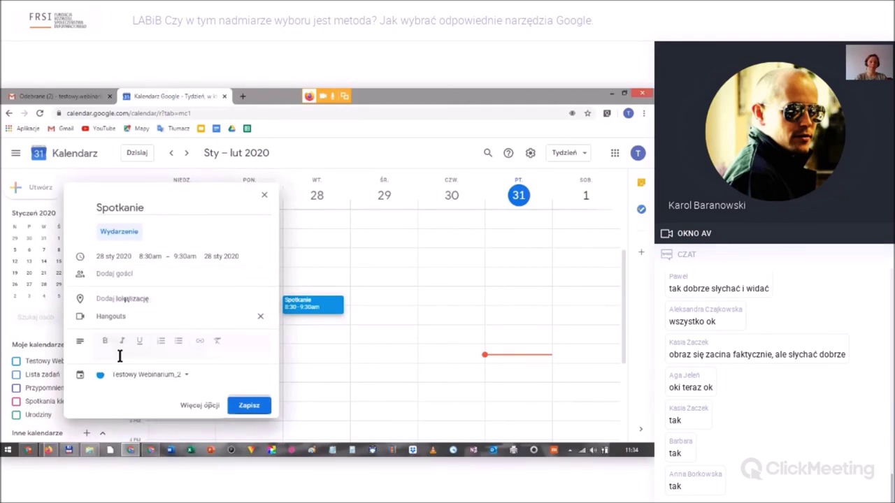
pyautogui.write('opis spotkania')
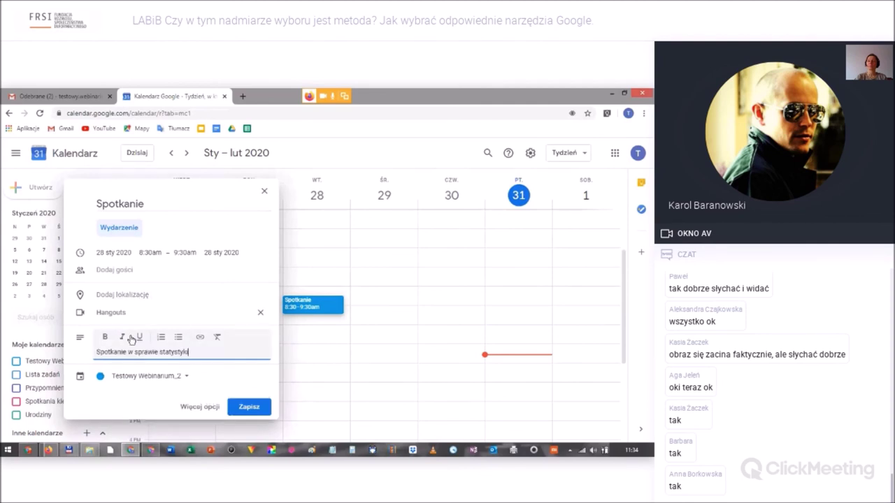
pyautogui.click(186, 374)
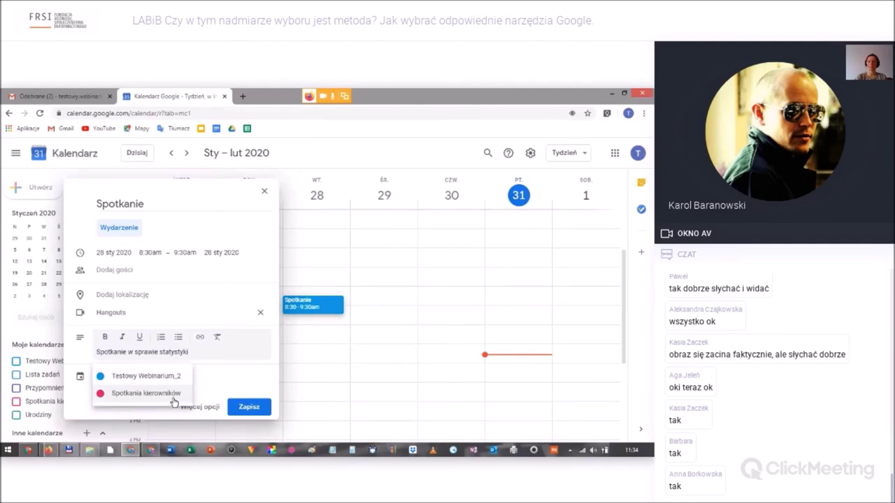
pyautogui.click(174, 398)
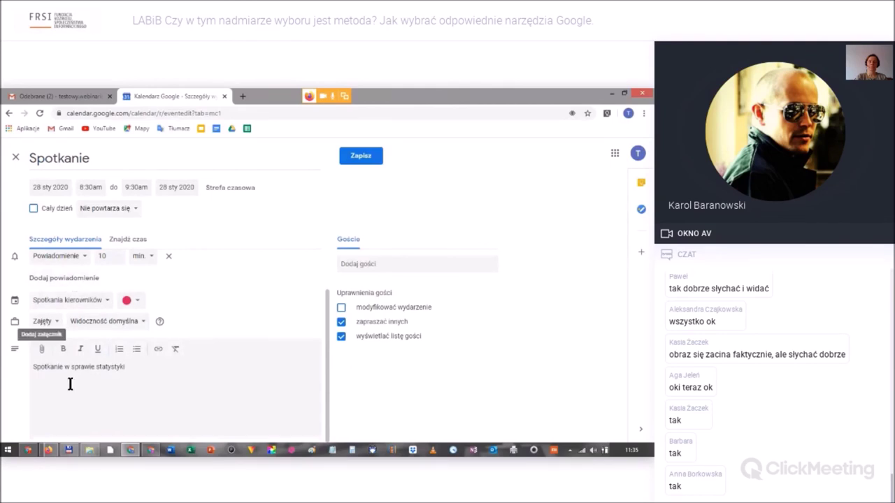
# Browse the attachment picker tabs without attaching anything, then save the Spotkanie event.
pyautogui.click(42, 350)
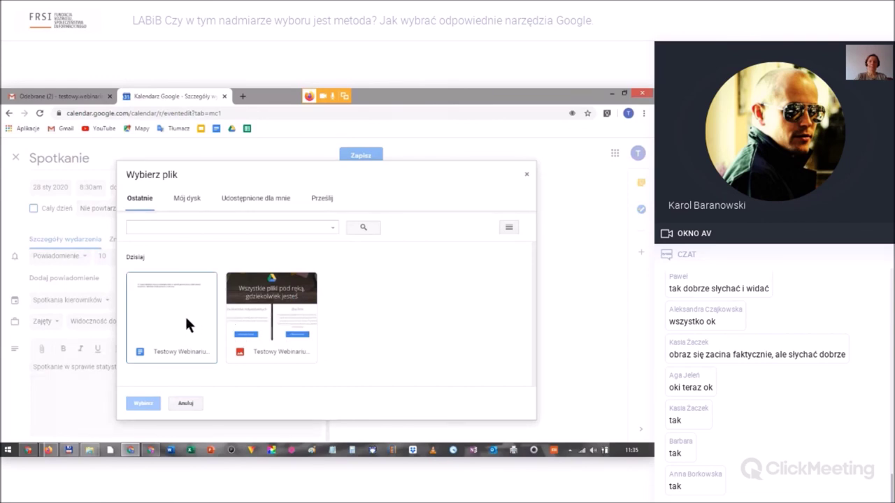
pyautogui.click(187, 199)
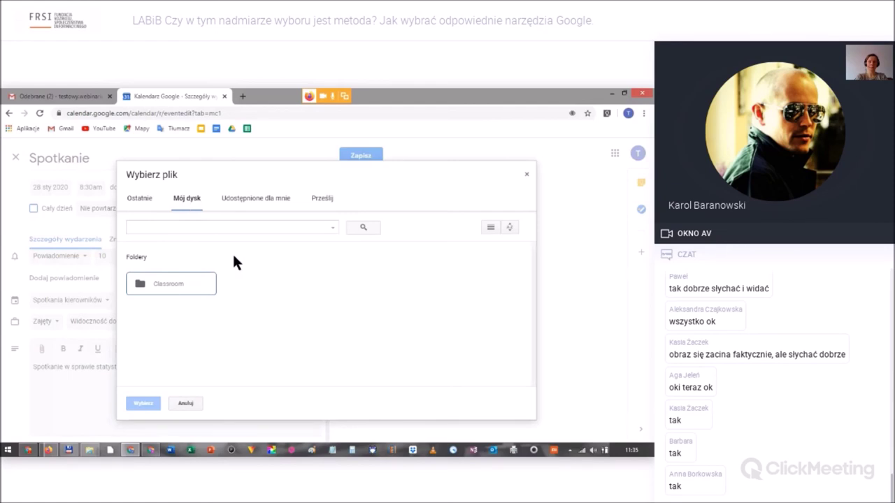
pyautogui.click(264, 202)
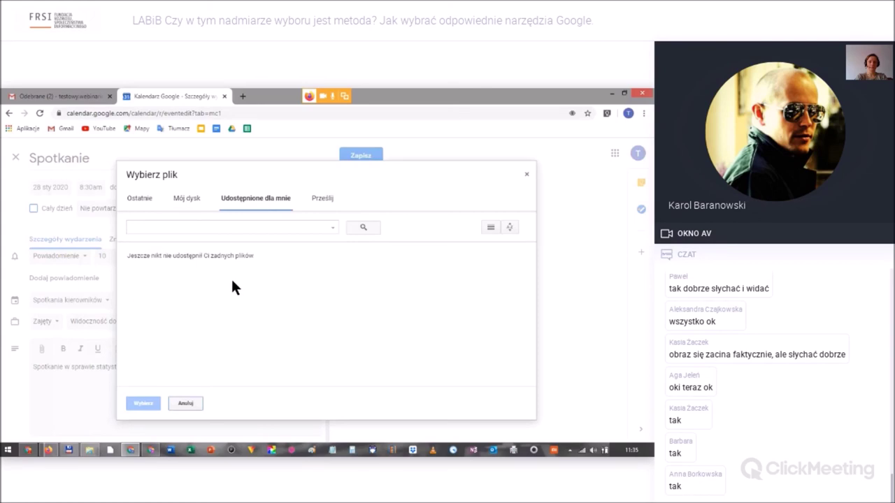
pyautogui.click(322, 200)
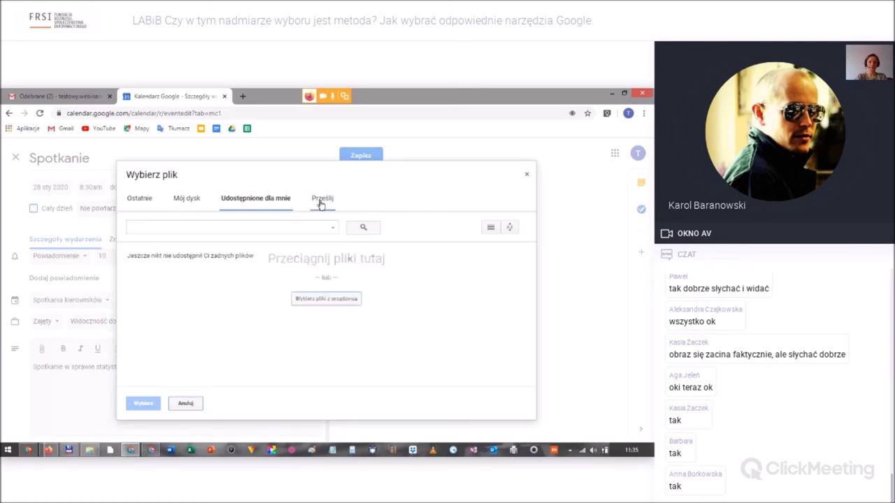
pyautogui.click(187, 406)
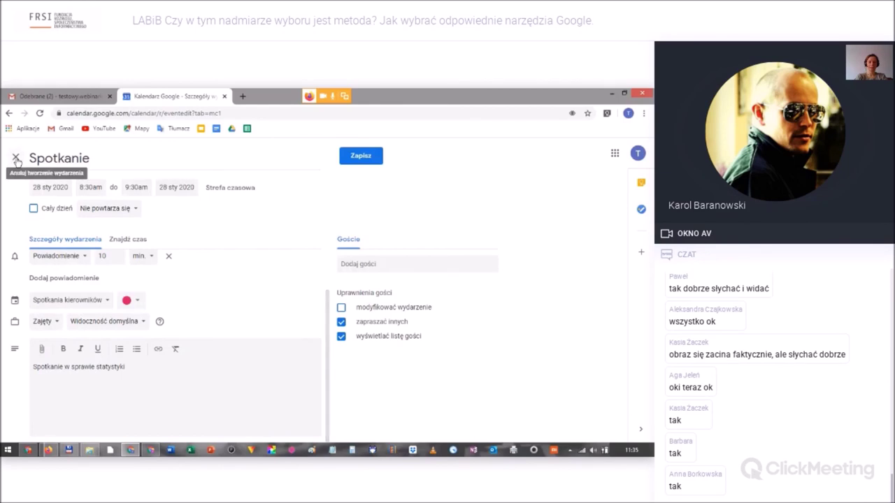
pyautogui.click(375, 157)
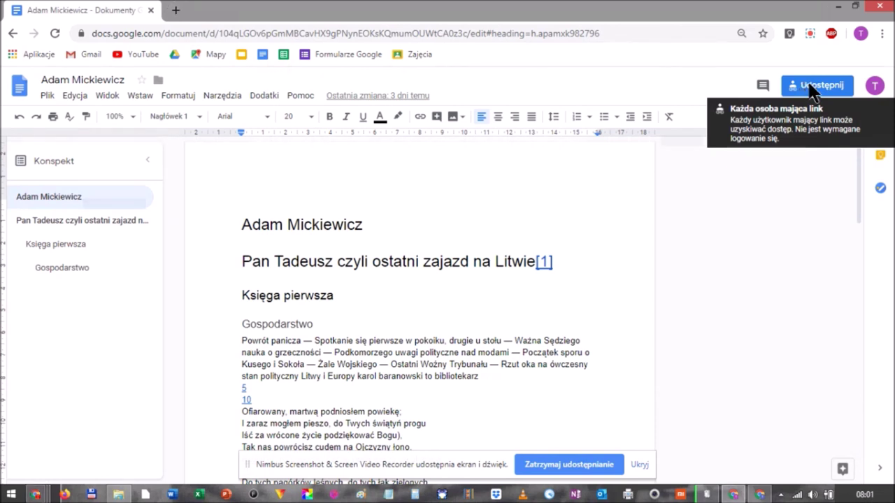
# Bring up the Udostępnij sharing settings of the Adam Mickiewicz document.
pyautogui.click(812, 91)
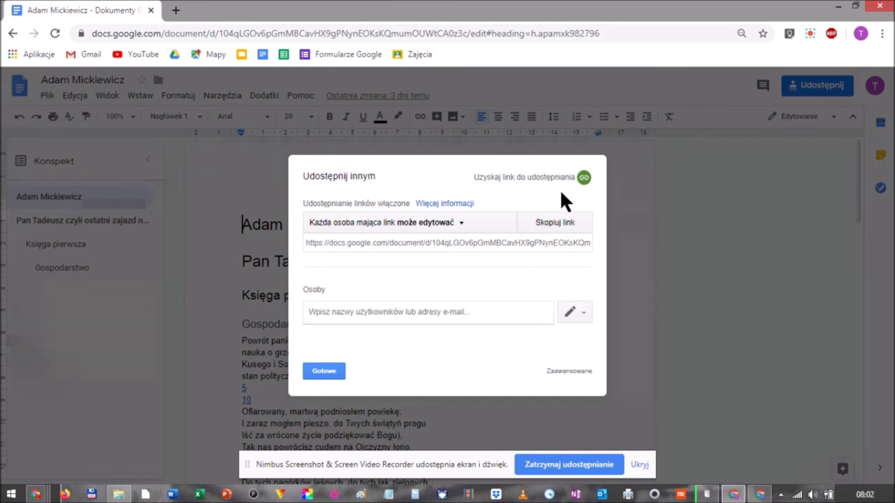
# Keep link access at 'może edytować' for anyone with the link and close the sharing settings.
pyautogui.click(459, 224)
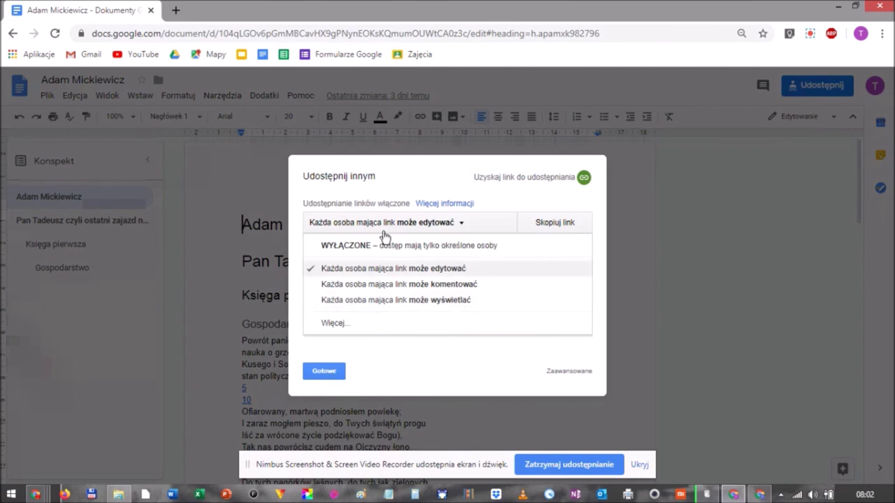
pyautogui.click(323, 368)
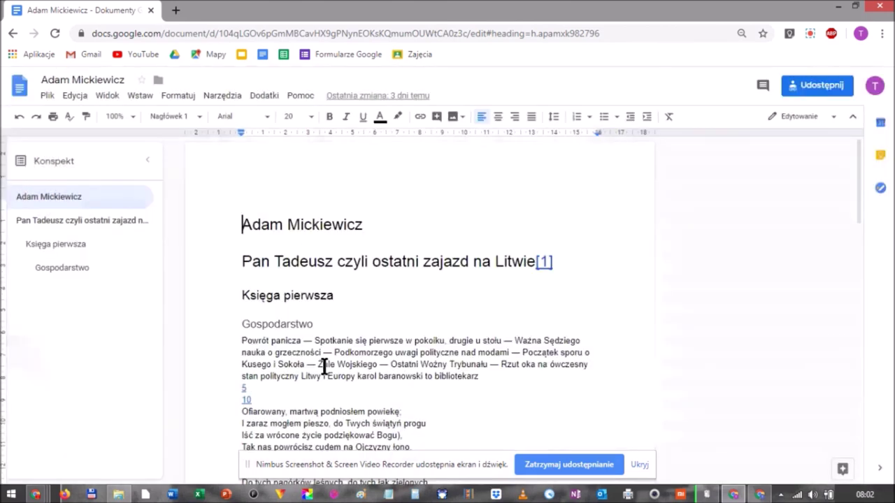
pyautogui.click(814, 85)
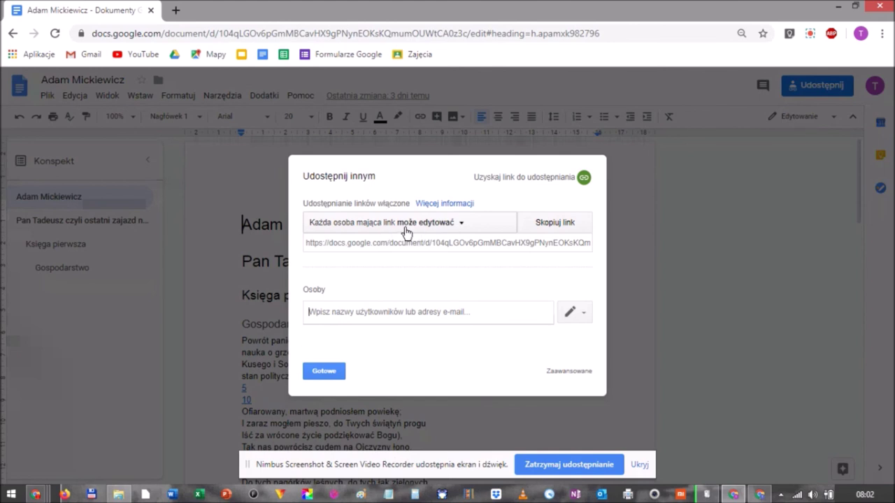
pyautogui.click(325, 371)
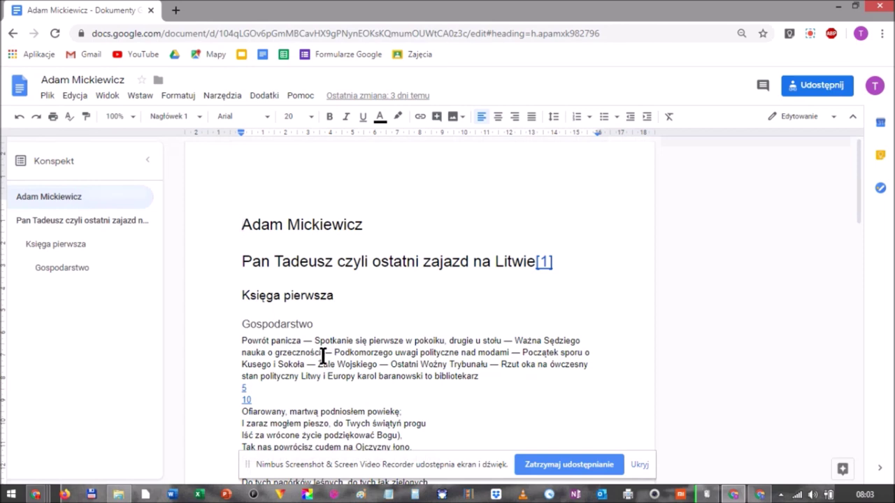
# In the second Chrome window, open Adam Mickiewicz from Ostatnie dokumenty.
pyautogui.click(760, 495)
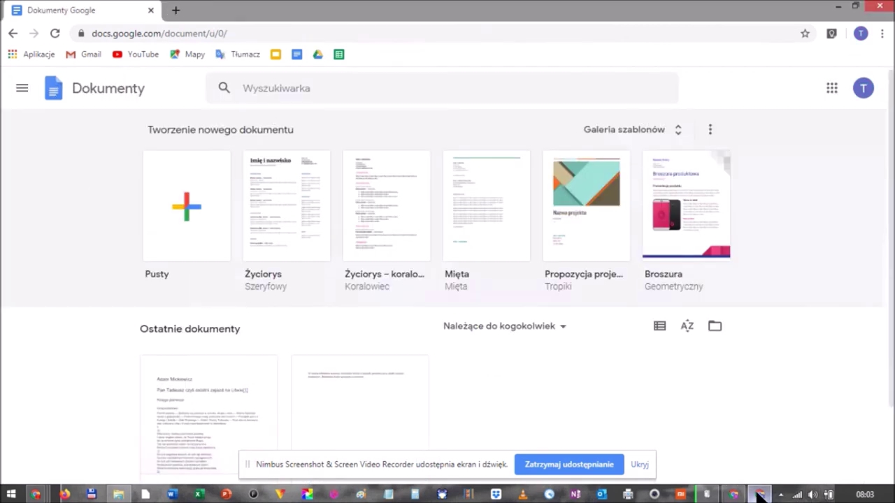
pyautogui.click(197, 391)
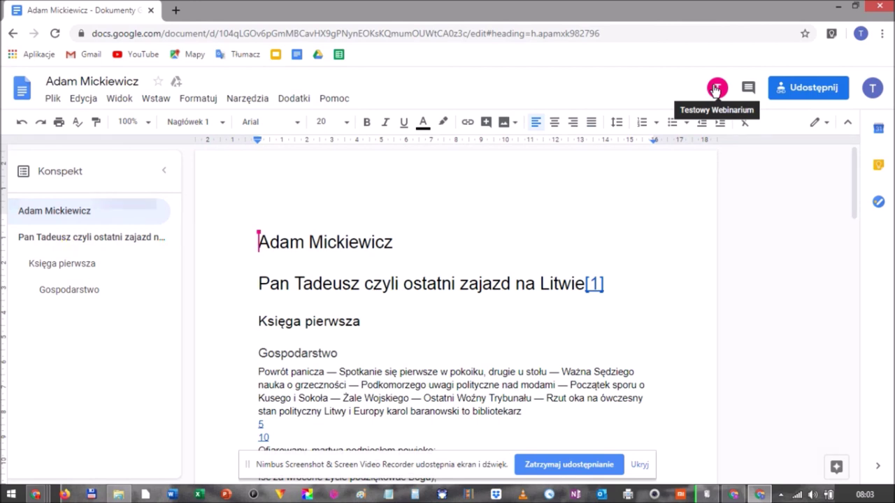
# Switch browser windows from the taskbar to bring the first document window forward.
pyautogui.click(732, 495)
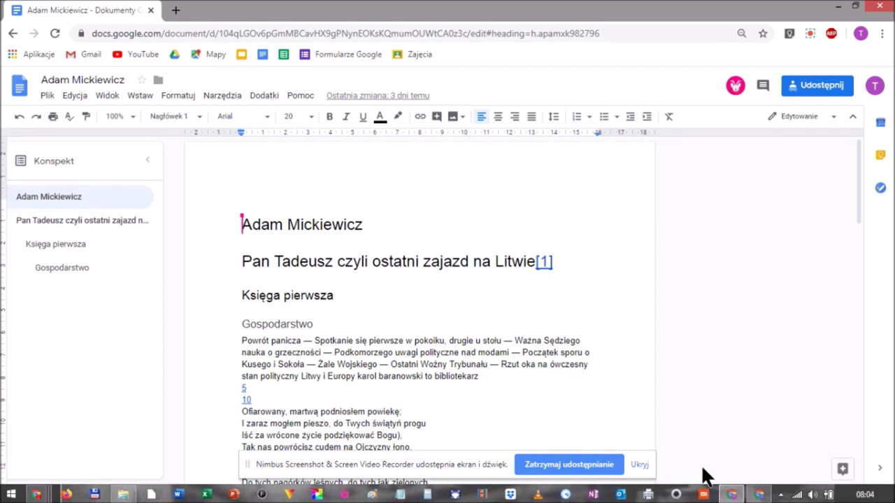
# Return to the original document window and scroll down to the Gospodarstwo section.
pyautogui.click(731, 494)
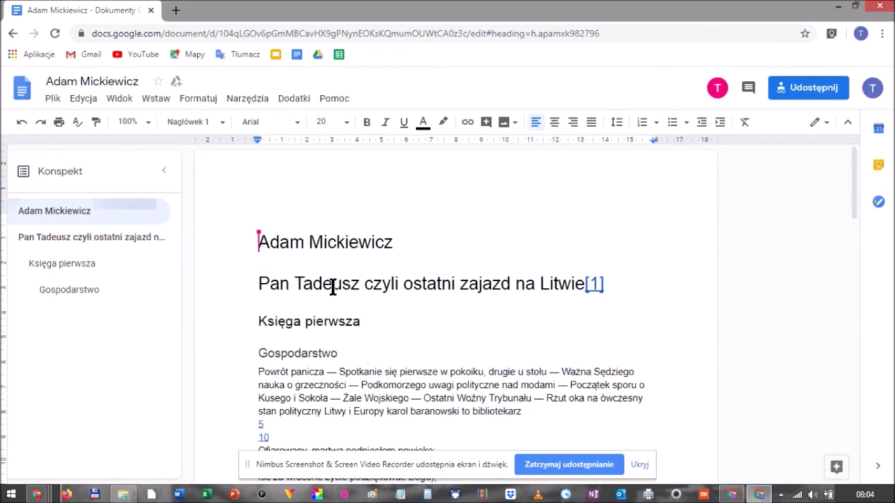
pyautogui.scroll(-1, 333, 288)
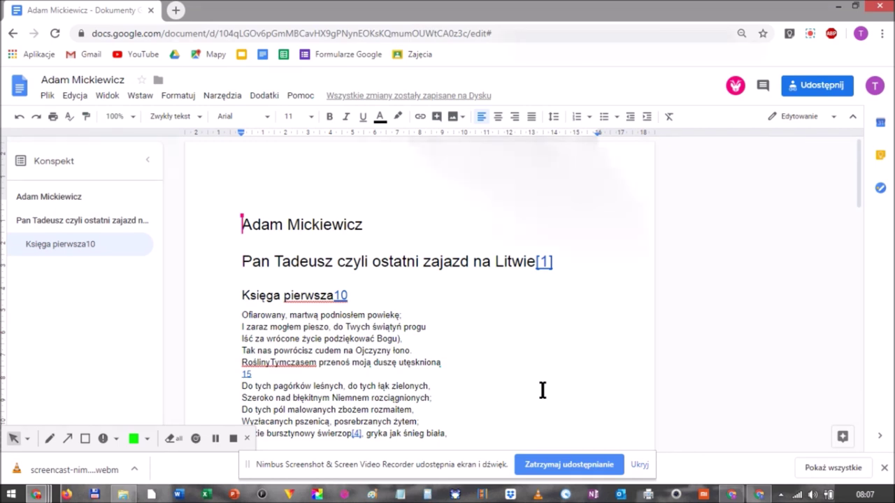
# Name the current version 'Czwartek rano 20 lutego' through Plik > Historia zmian.
pyautogui.click(47, 95)
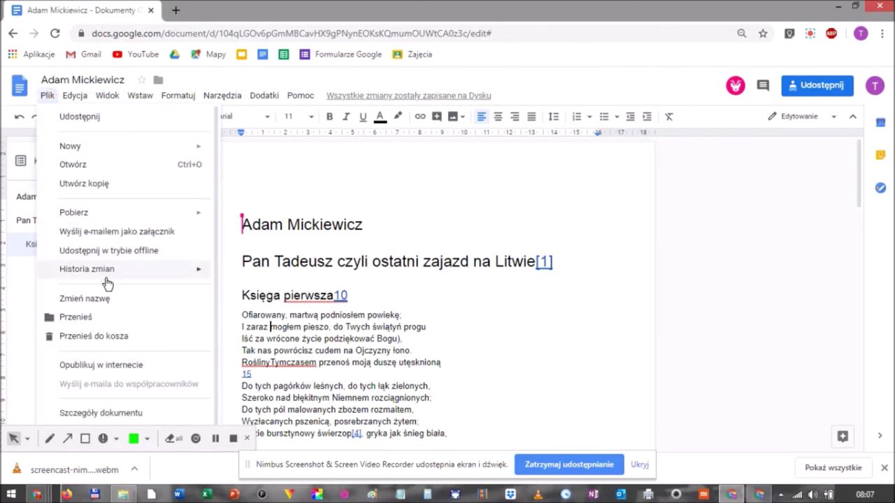
pyautogui.moveTo(114, 273)
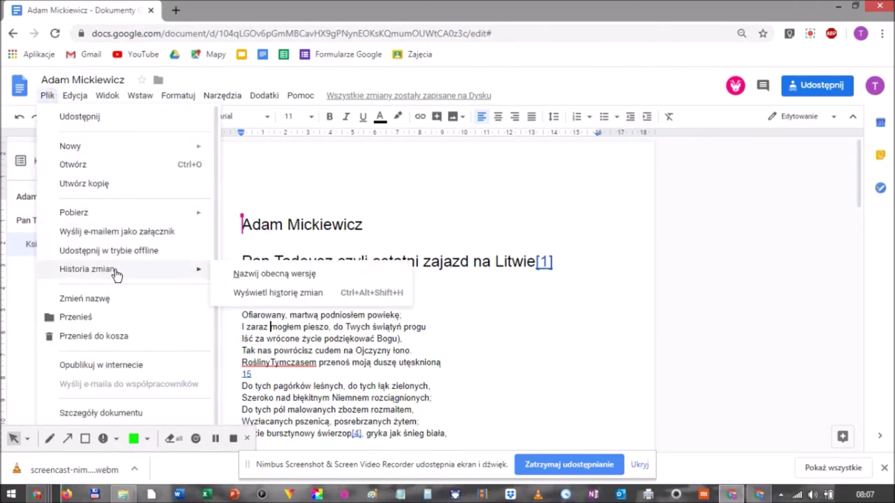
pyautogui.click(283, 276)
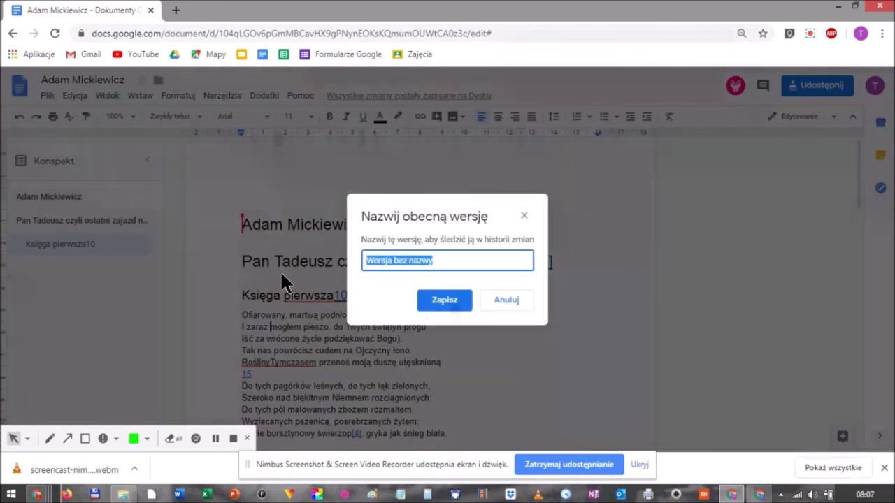
pyautogui.write('Czwartek r')
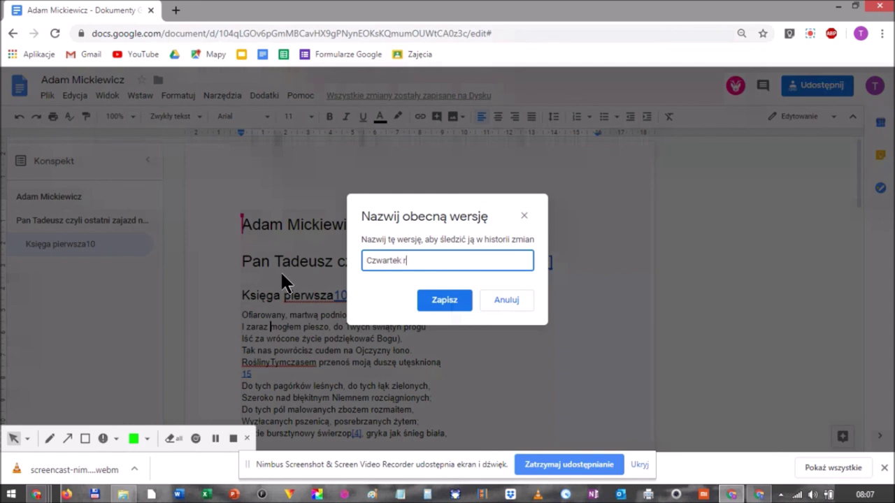
pyautogui.write('ano 20 lutego')
pyautogui.click(423, 299)
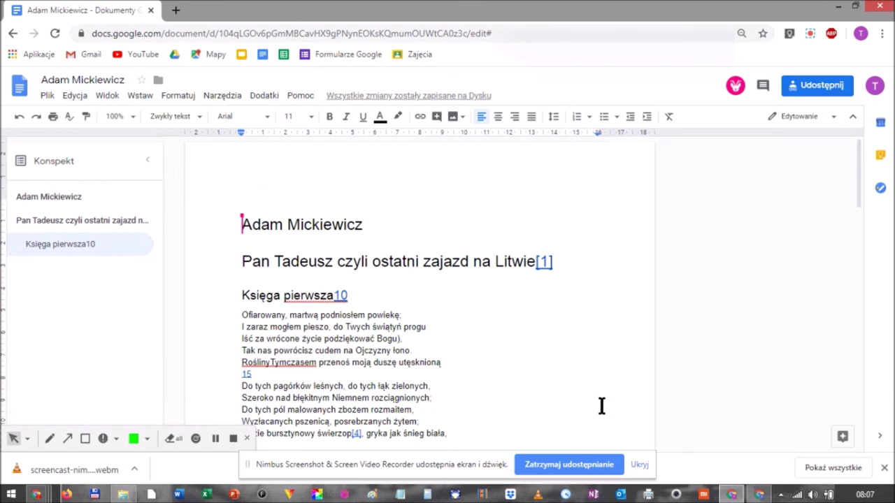
# Leave version history and delete the five poem lines from 'Ofiarowany' to 'utęsknioną'.
pyautogui.click(759, 495)
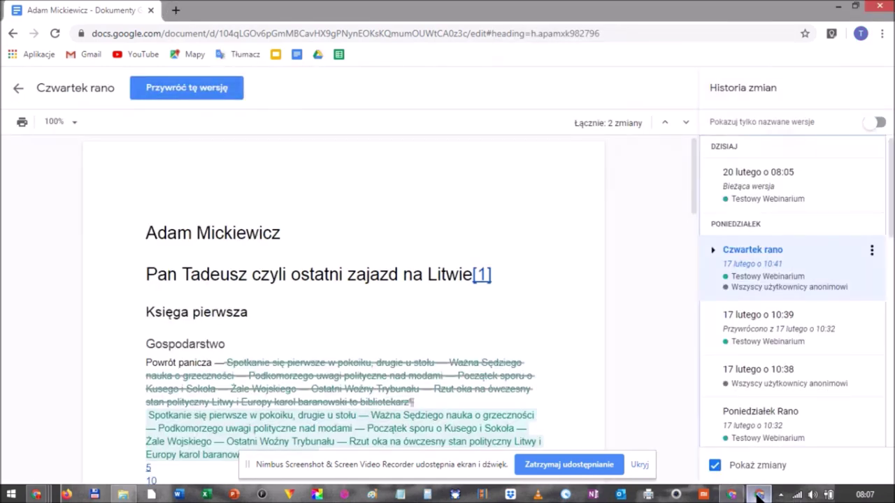
pyautogui.click(20, 91)
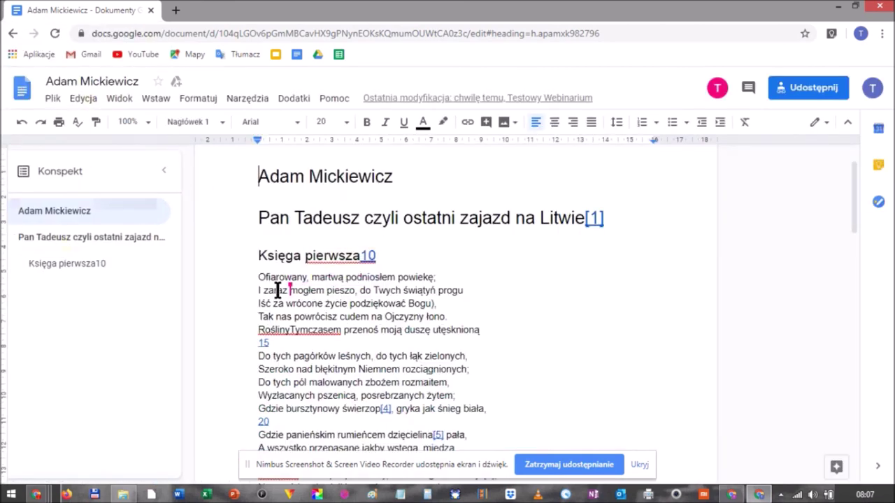
pyautogui.moveTo(261, 277); pyautogui.dragTo(482, 333)
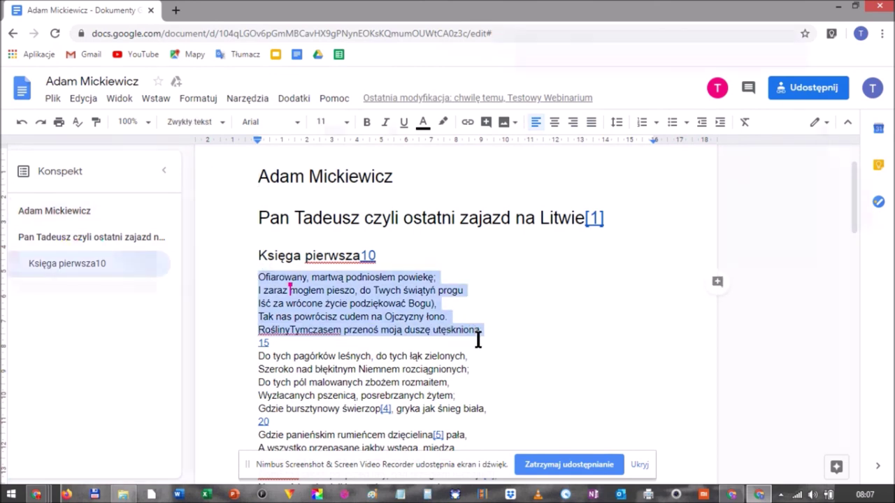
pyautogui.press('BackSpace')
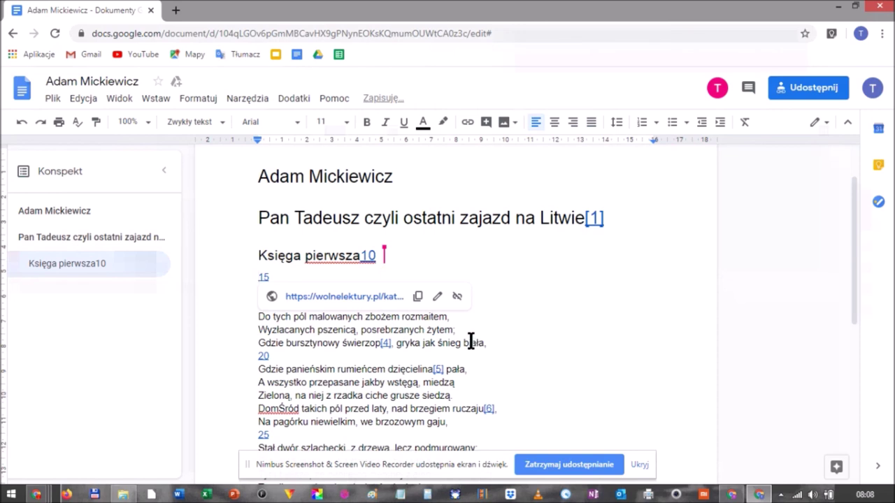
pyautogui.click(720, 489)
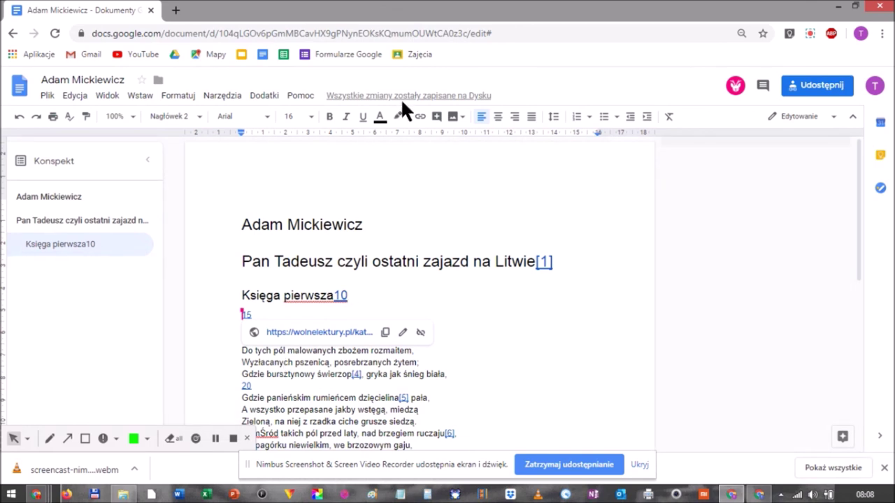
# Restore the 'Czwartek rano 20 lutego' version from the document's full version history.
pyautogui.click(46, 98)
pyautogui.moveTo(196, 278)
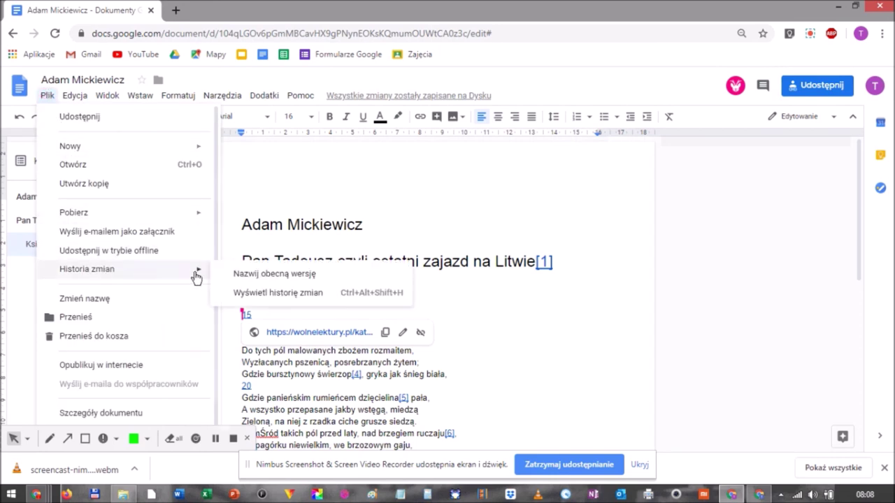
pyautogui.click(277, 293)
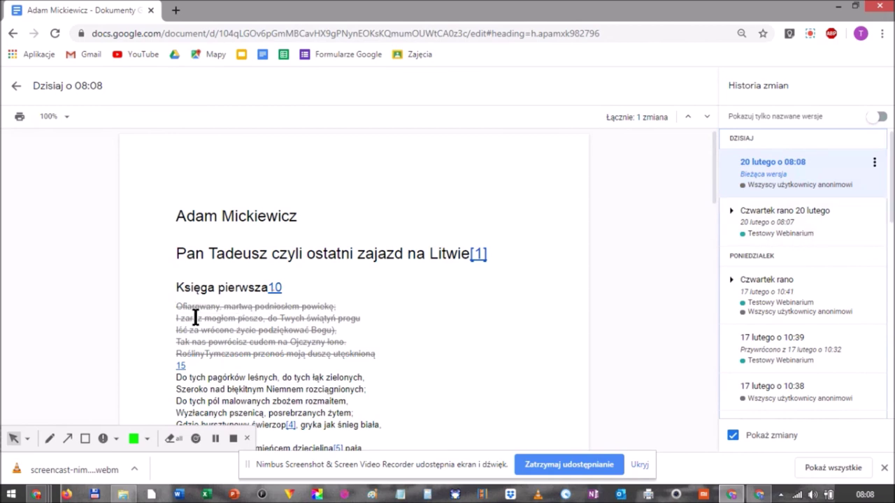
pyautogui.scroll(-1, 239, 297)
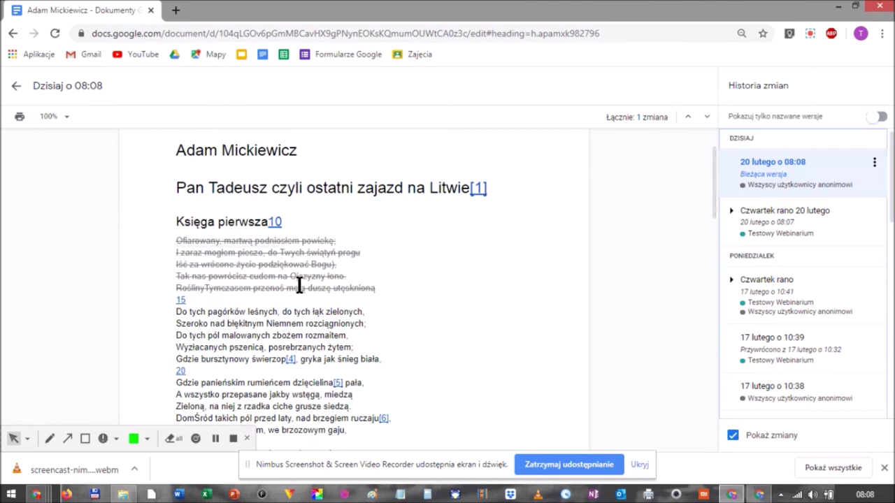
pyautogui.click(774, 214)
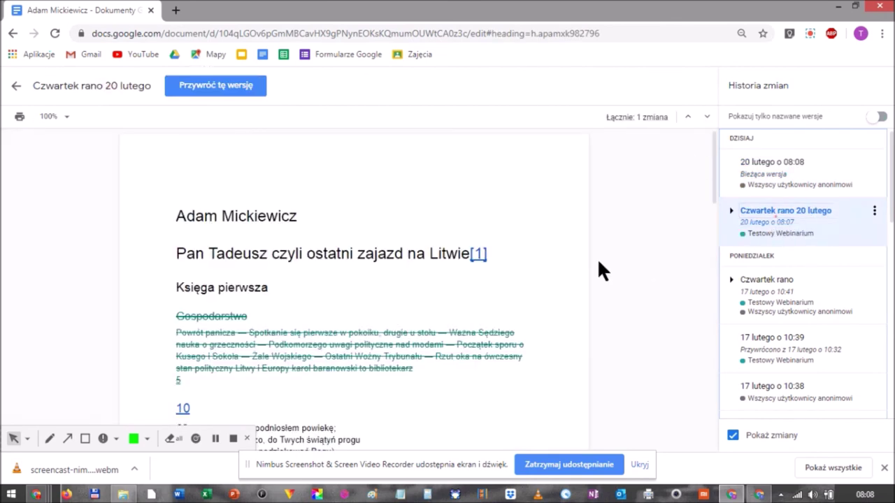
pyautogui.click(874, 211)
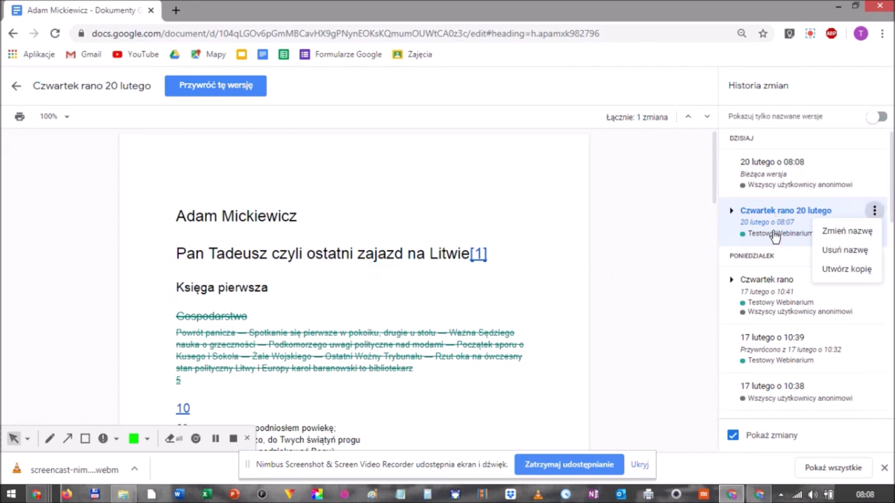
pyautogui.click(221, 84)
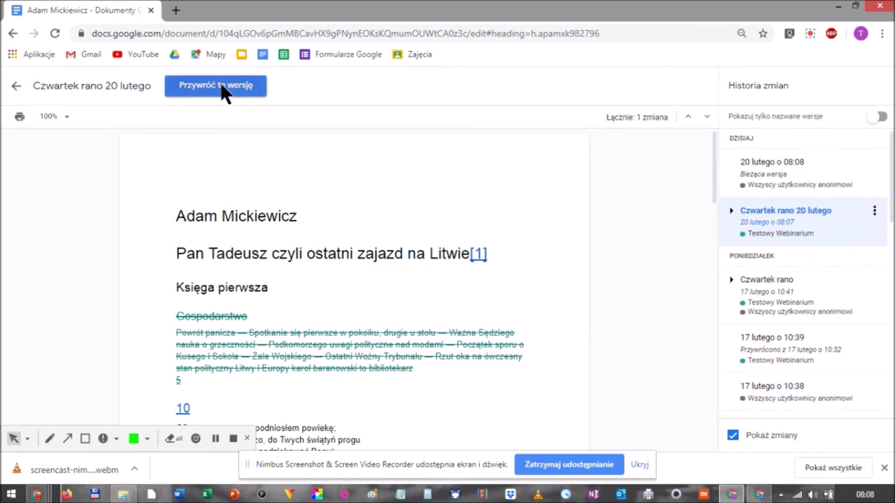
pyautogui.click(511, 289)
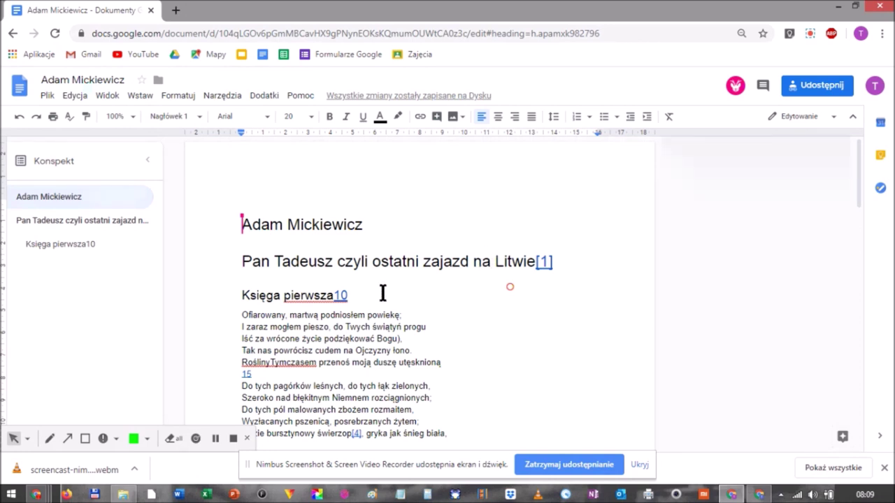
# Switch the document's editing mode to Sugerowanie.
pyautogui.scroll(-2, 408, 291)
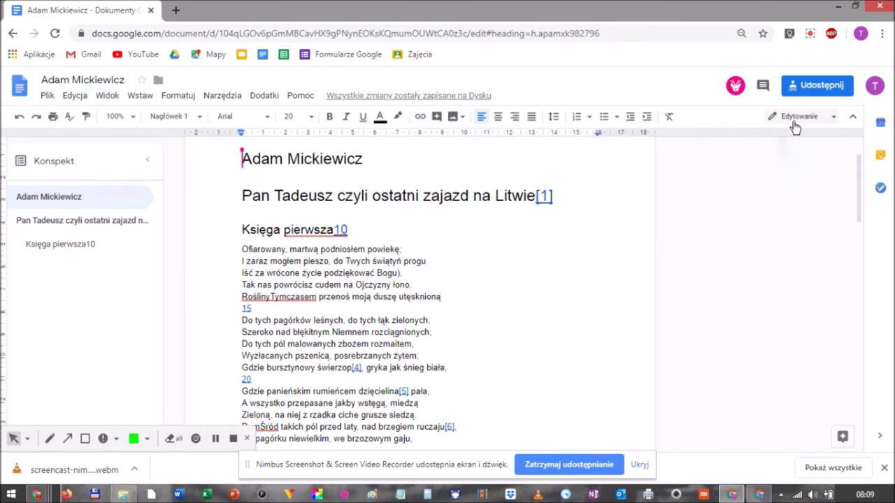
pyautogui.click(834, 118)
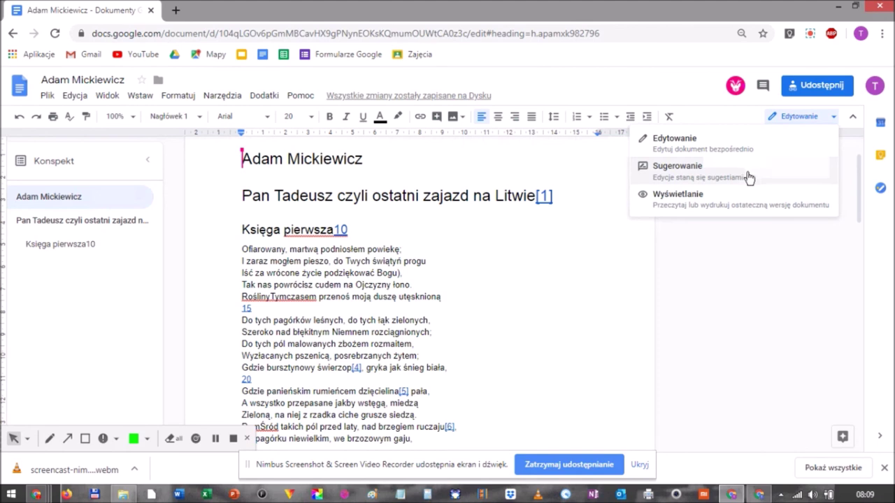
pyautogui.click(746, 179)
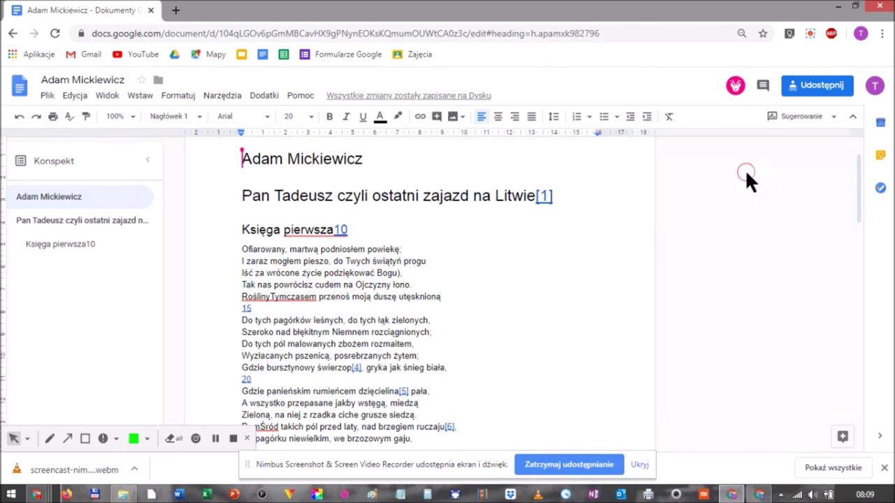
# Suggest deleting the poem lines after 'Ofiarowany,' as a tracked change.
pyautogui.scroll(-2, 369, 294)
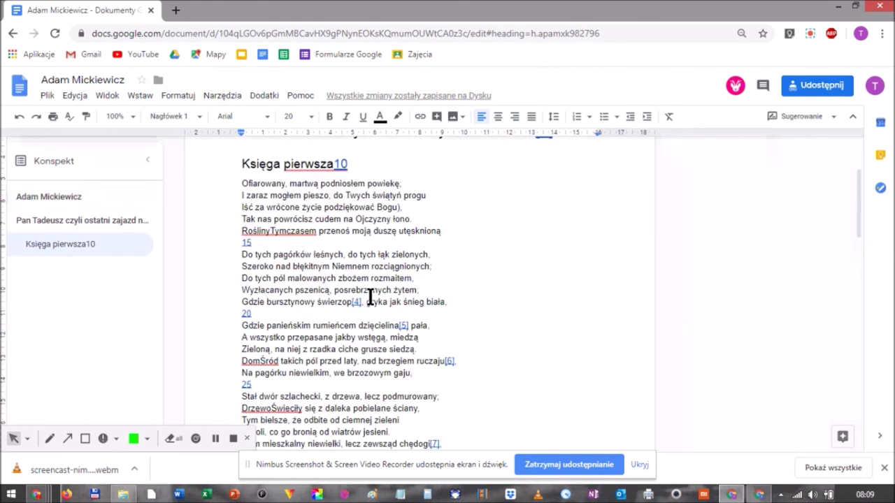
pyautogui.scroll(4, 384, 277)
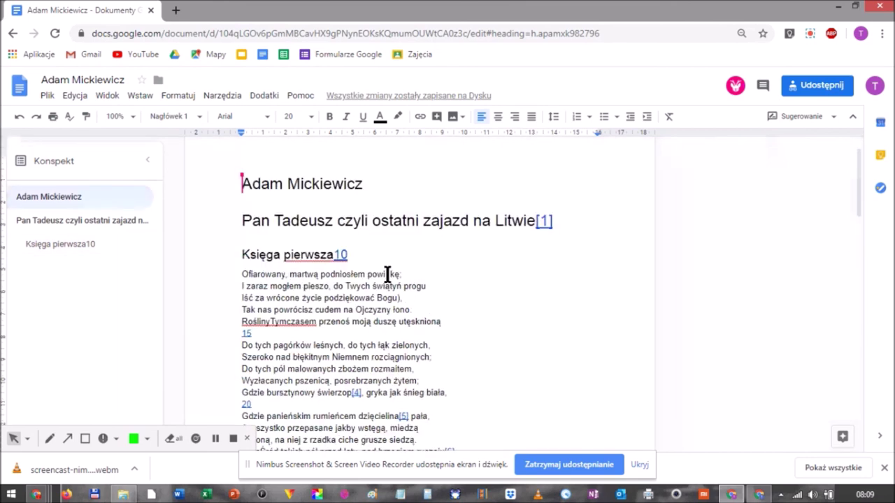
pyautogui.moveTo(287, 316); pyautogui.dragTo(375, 351)
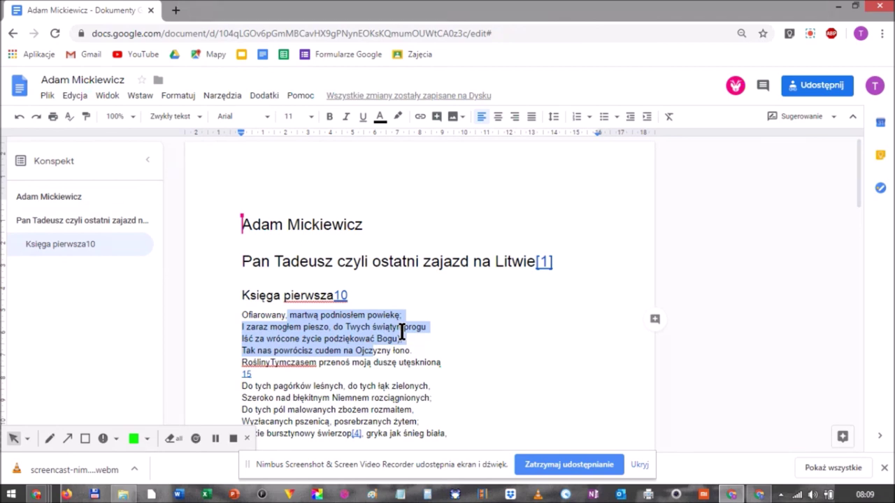
pyautogui.press('BackSpace')
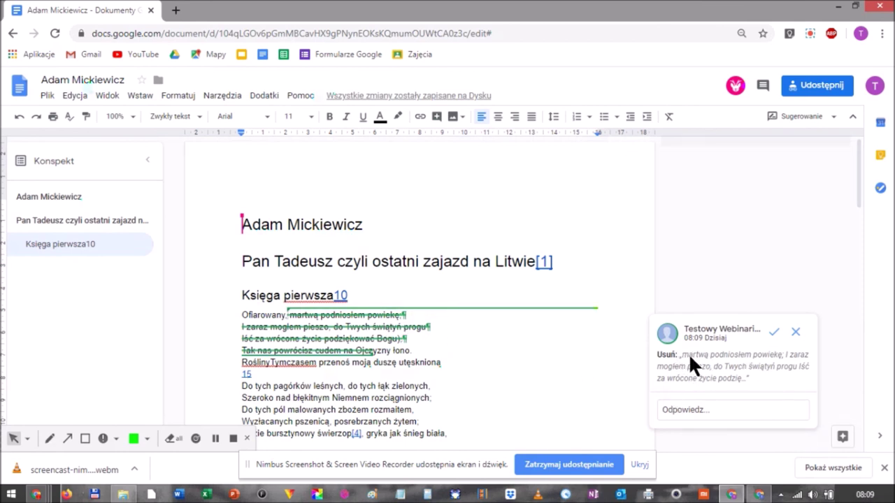
pyautogui.click(759, 495)
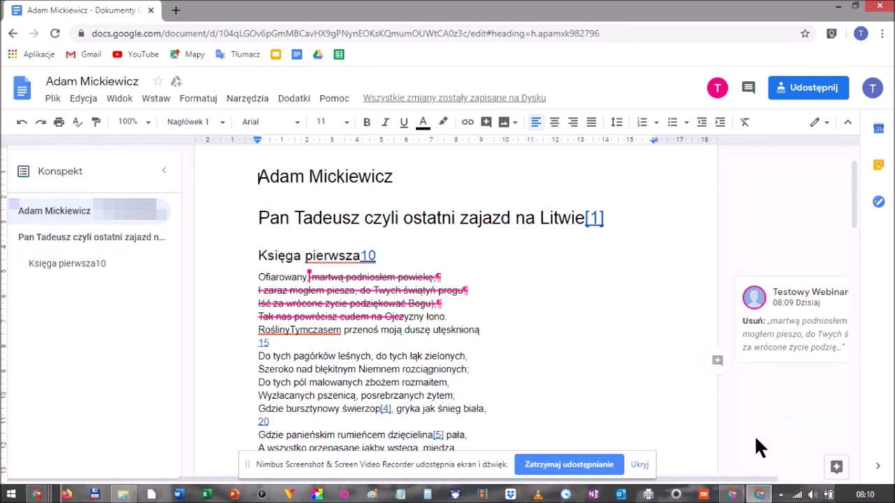
# Suggest inserting 'now rzeczy dopisujemy' right after 'utęskniona' in the poem.
pyautogui.click(732, 493)
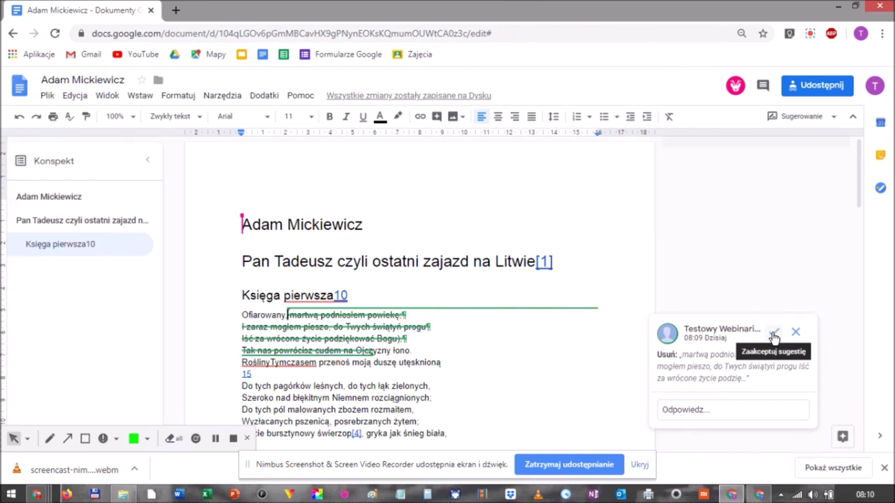
pyautogui.click(458, 368)
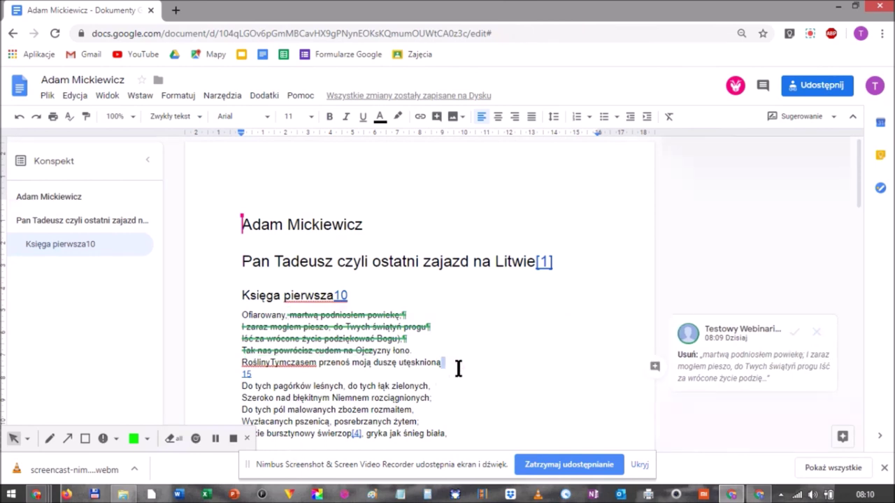
pyautogui.write('now')
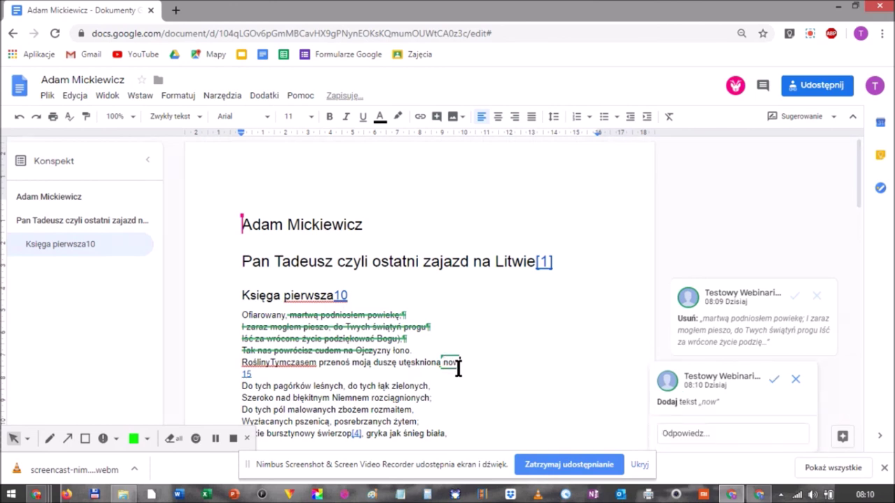
pyautogui.write(' rzeczy')
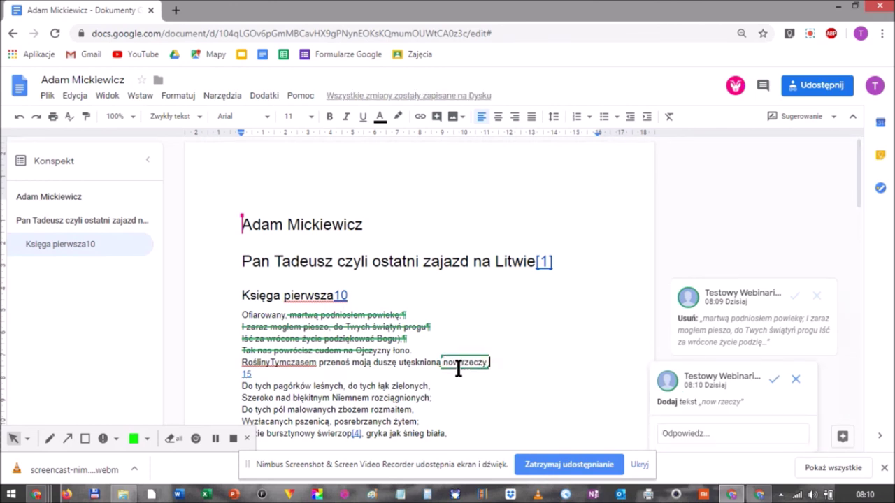
pyautogui.write(',dopisujemy')
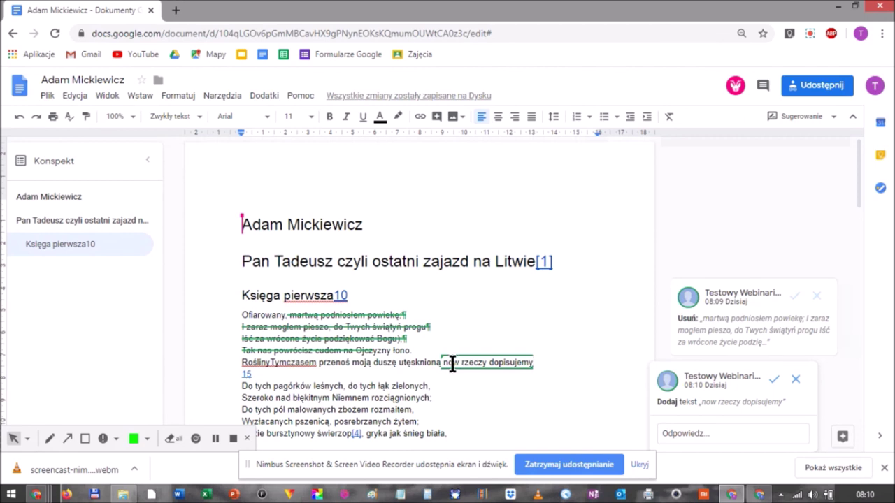
# Stop the Nimbus screen recording from its toolbar icon.
pyautogui.scroll(-1, 440, 358)
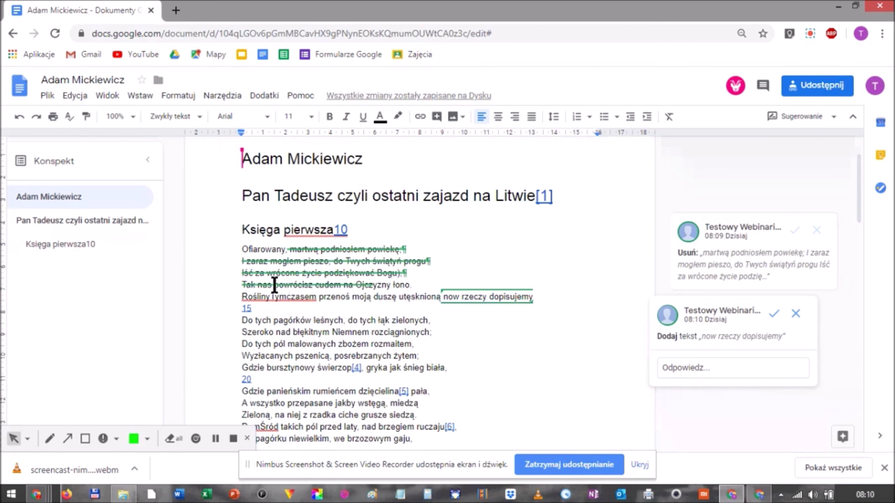
pyautogui.scroll(1, 565, 292)
pyautogui.click(810, 32)
pyautogui.click(764, 115)
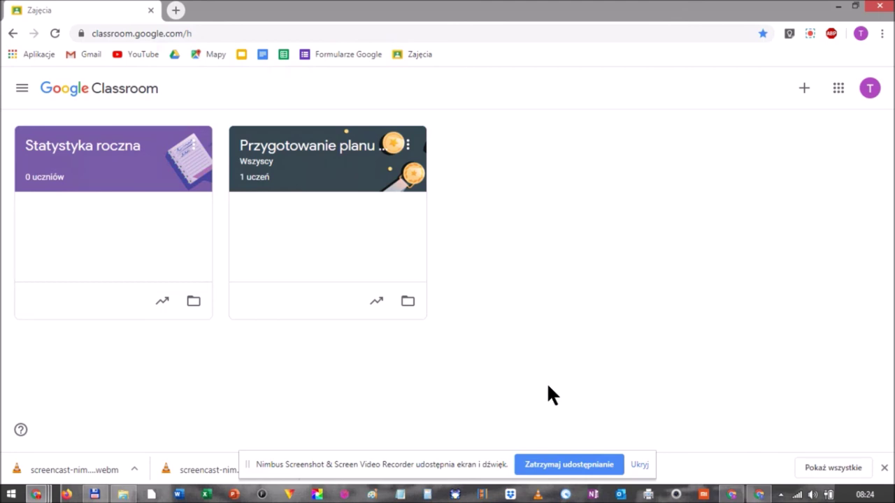
pyautogui.click(295, 36)
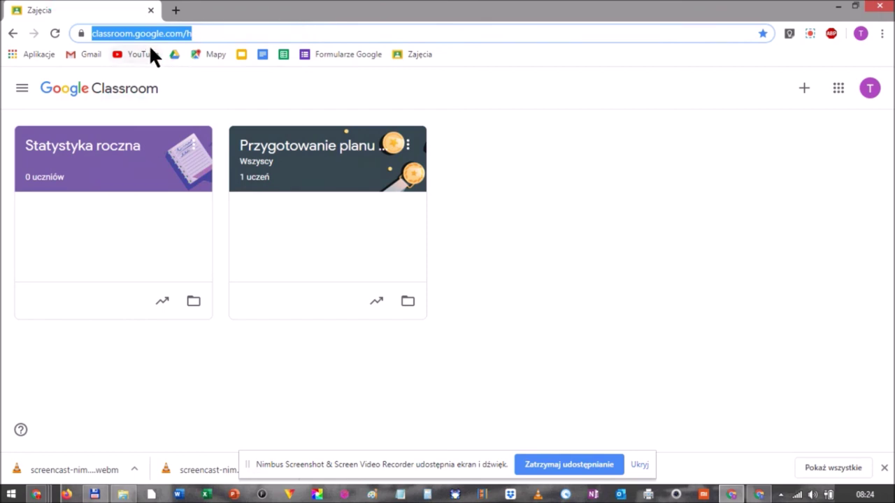
pyautogui.click(249, 33)
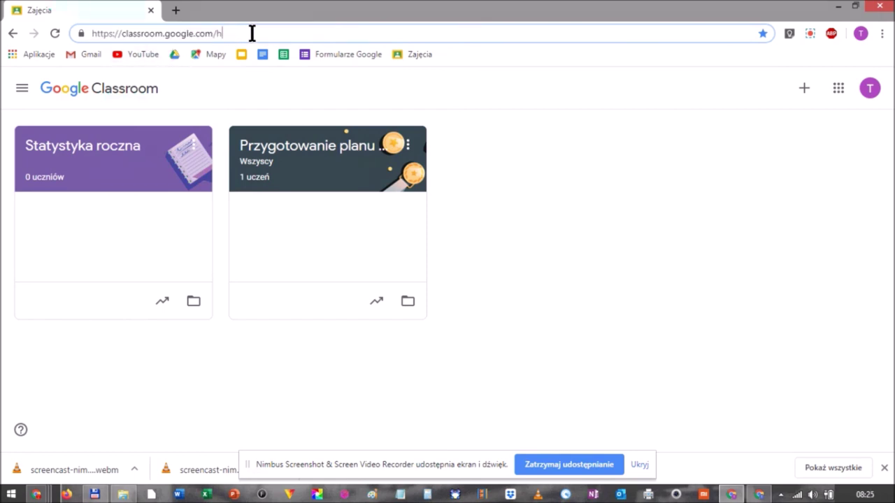
pyautogui.press('BackSpace')
pyautogui.press('BackSpace')
pyautogui.press('Return')
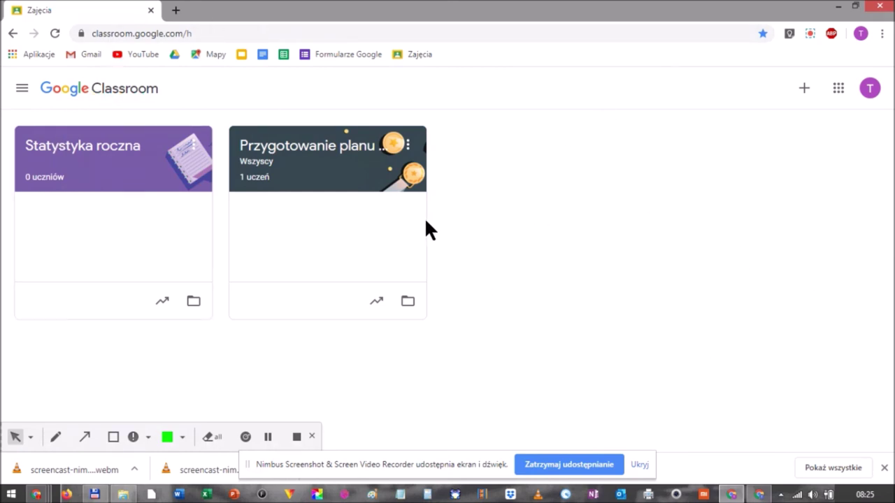
pyautogui.click(22, 88)
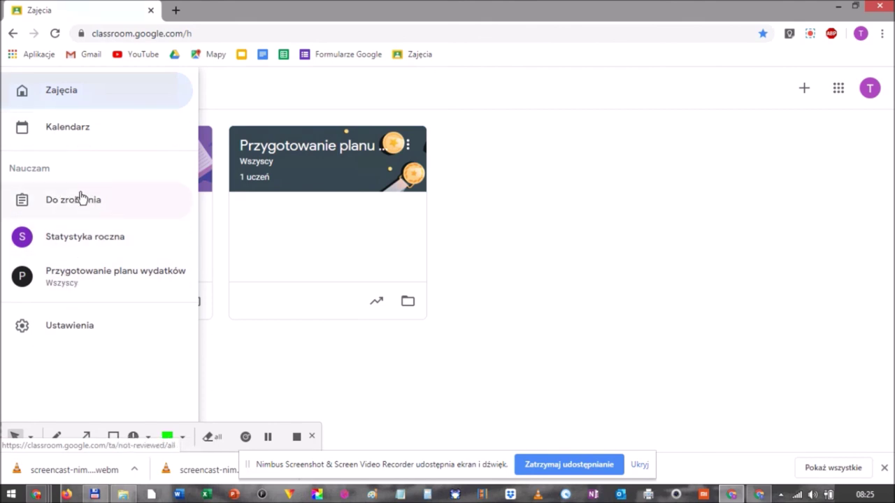
pyautogui.click(71, 131)
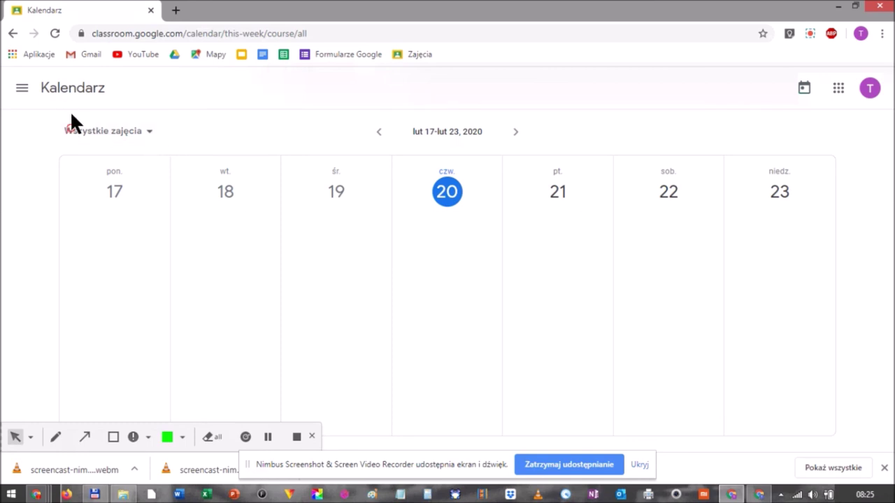
pyautogui.click(22, 88)
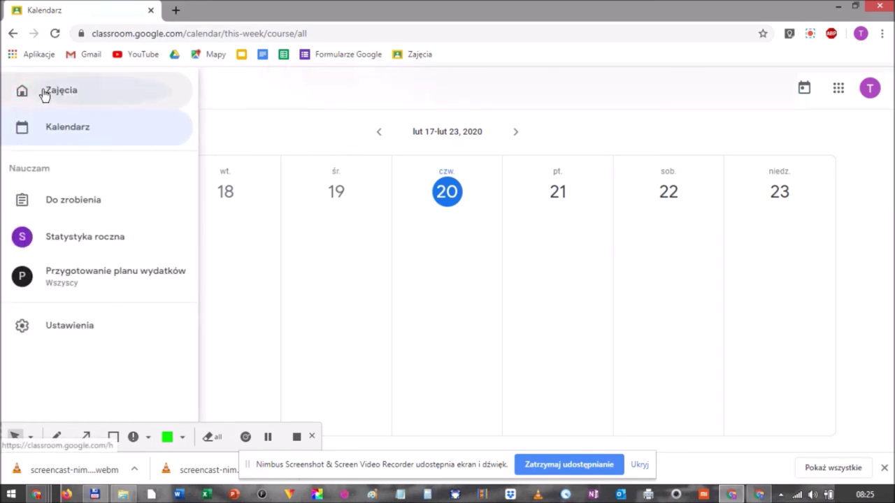
pyautogui.click(43, 94)
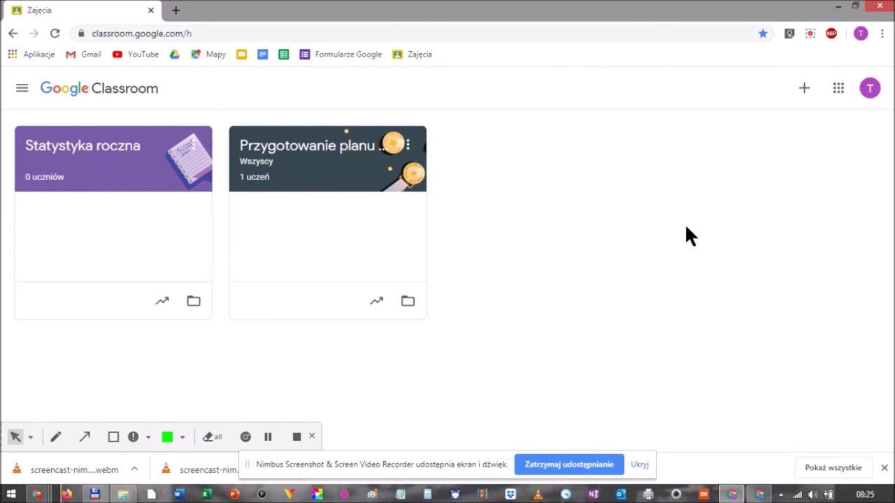
# Start a new class with Utwórz zajęcia and accept the 'Znam i rozumiem…' notice.
pyautogui.click(804, 89)
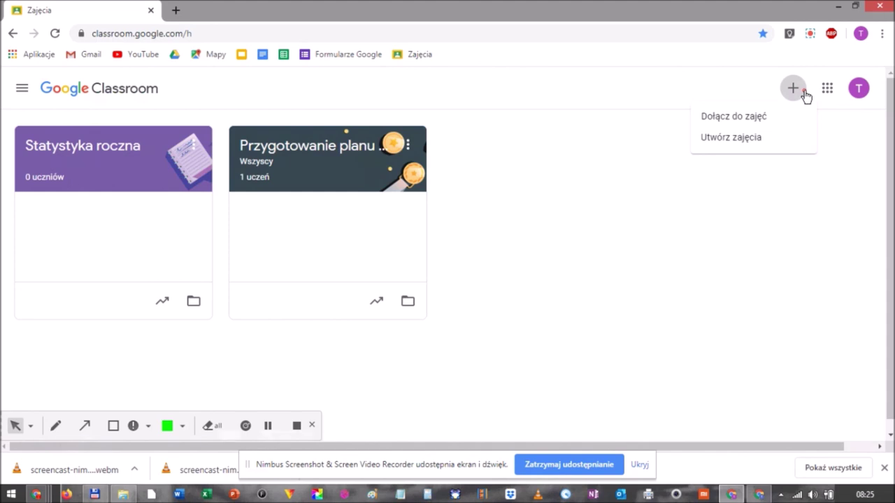
pyautogui.click(745, 138)
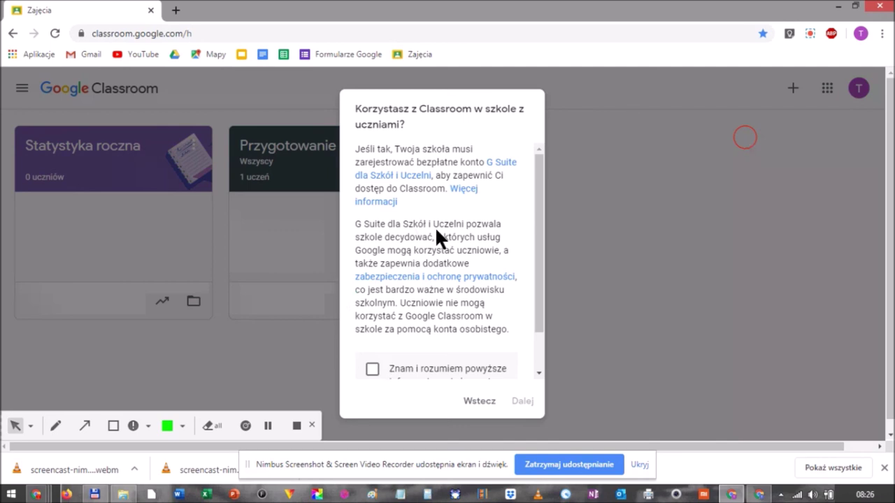
pyautogui.scroll(-2, 436, 228)
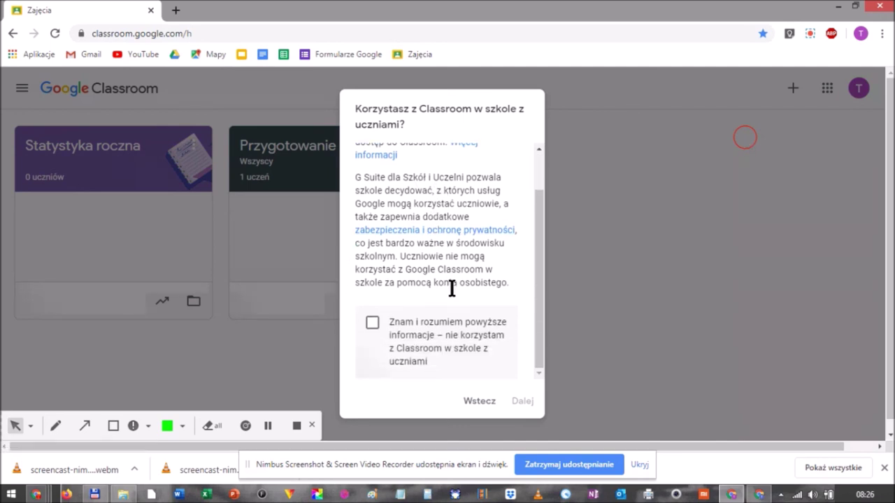
pyautogui.click(372, 323)
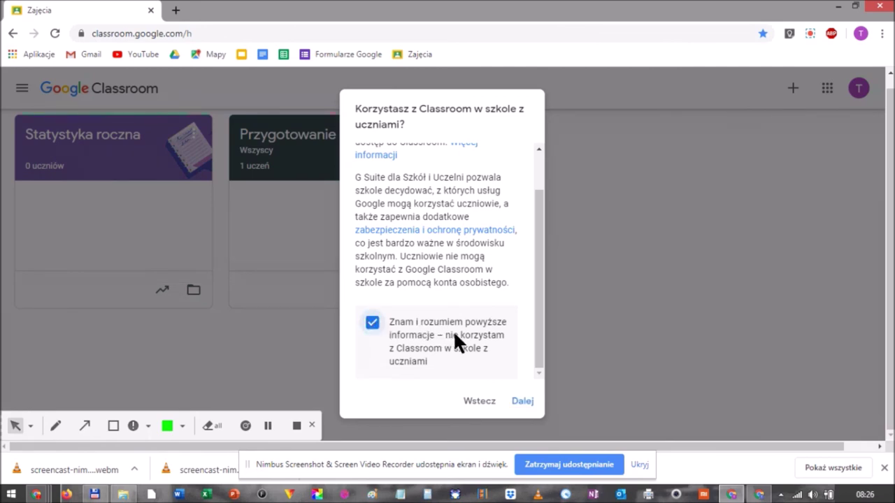
pyautogui.click(522, 400)
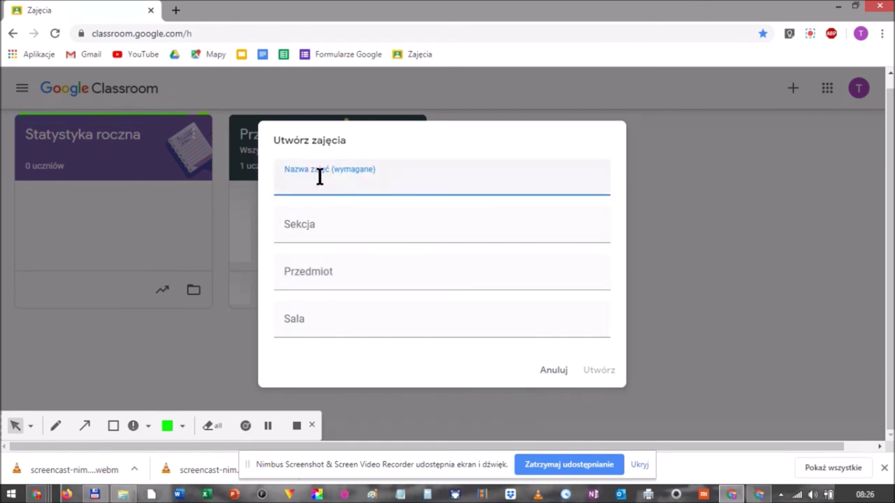
# Create class 'Budżet' with section 'Biblioteczna' and subject 'Pieniądze'.
pyautogui.write('Budżet')
pyautogui.press('Tab')
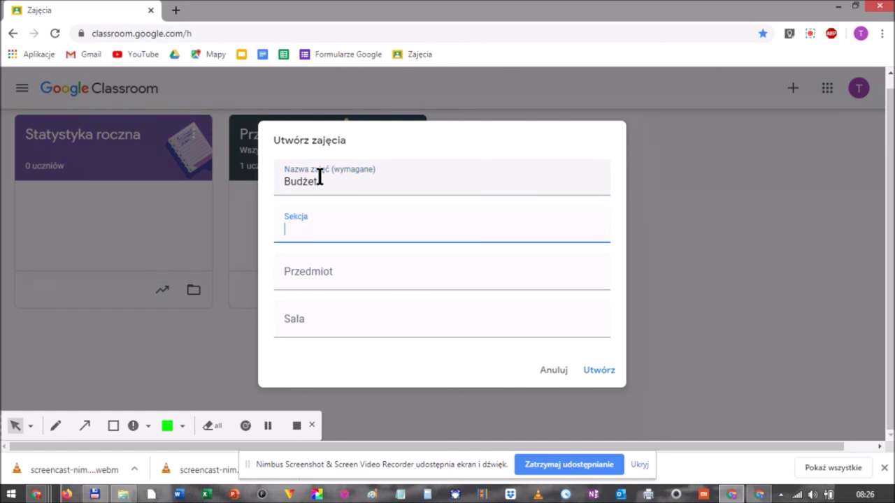
pyautogui.write('bnb')
pyautogui.press('BackSpace')
pyautogui.press('BackSpace')
pyautogui.press('BackSpace')
pyautogui.write('Biblioteczna')
pyautogui.click(339, 272)
pyautogui.write('Pieniądze')
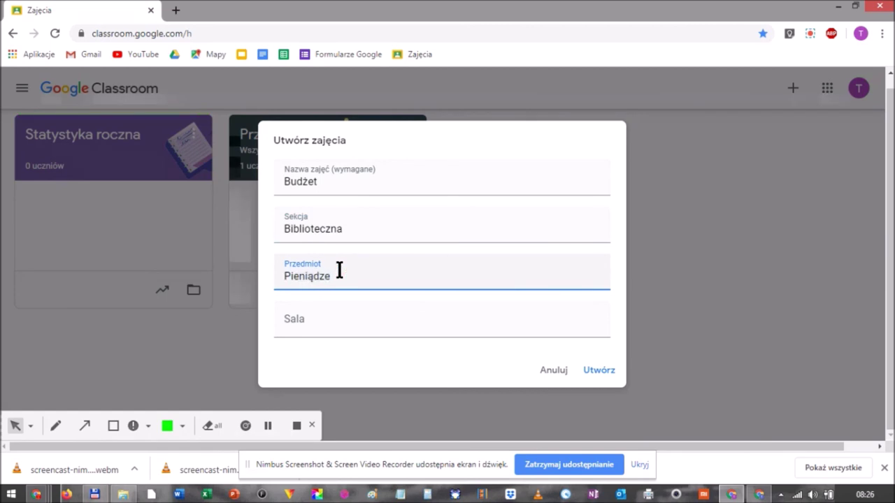
pyautogui.click(614, 371)
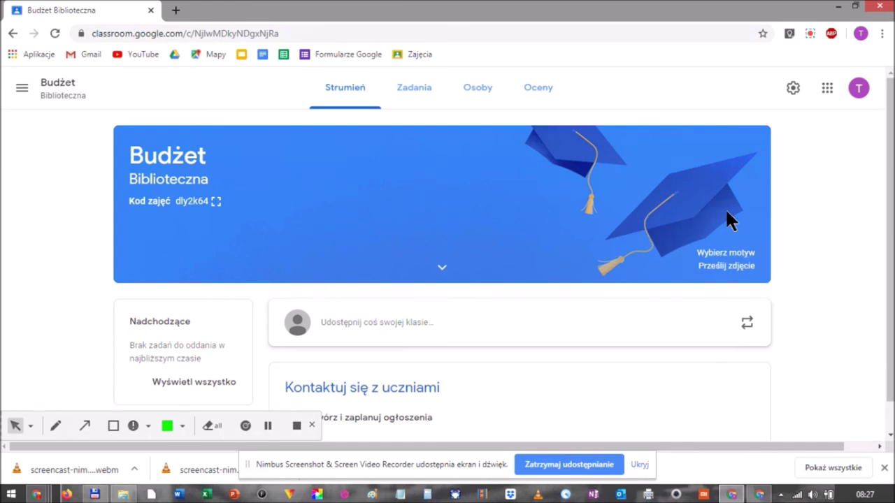
# Apply the pink coins-and-jug theme from the Język polski i historia collection.
pyautogui.click(734, 251)
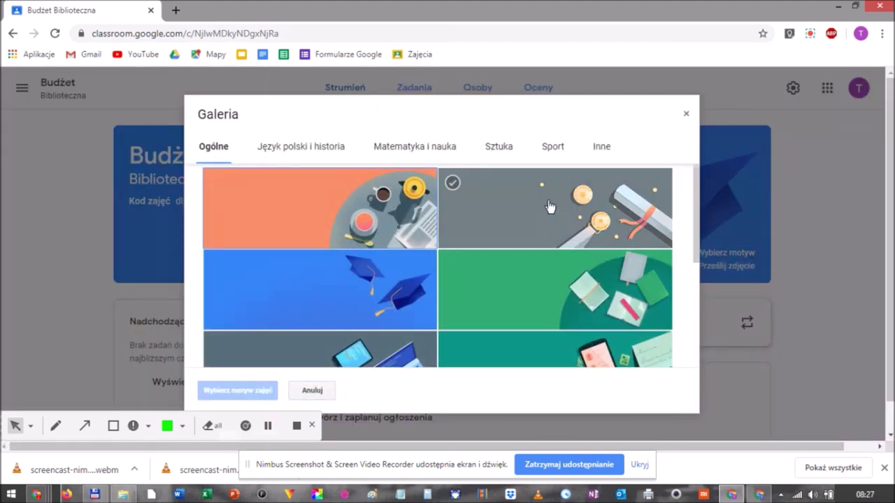
pyautogui.click(329, 148)
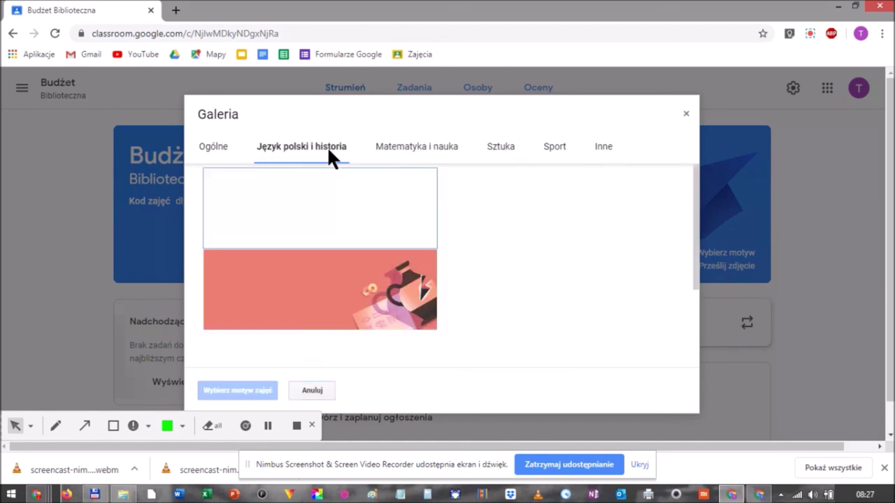
pyautogui.click(362, 199)
pyautogui.click(352, 274)
pyautogui.click(257, 391)
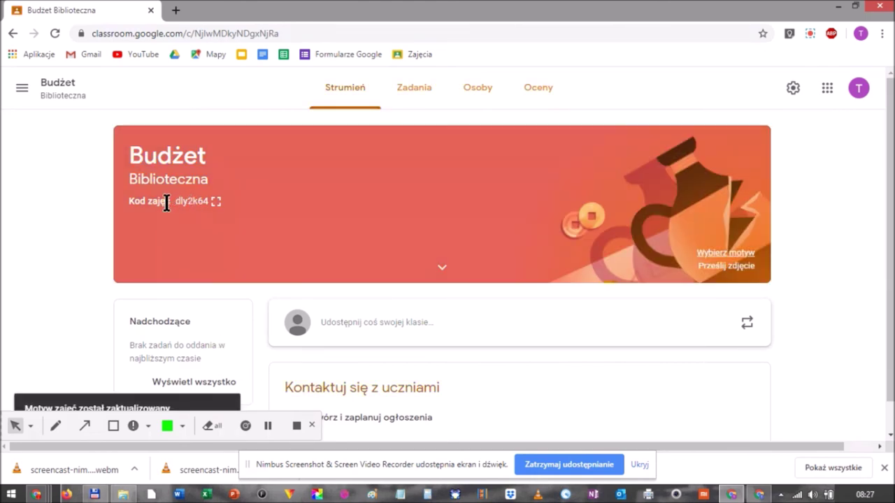
# Select the class code and dismiss the browser's downloads bar.
pyautogui.moveTo(178, 202); pyautogui.dragTo(209, 203)
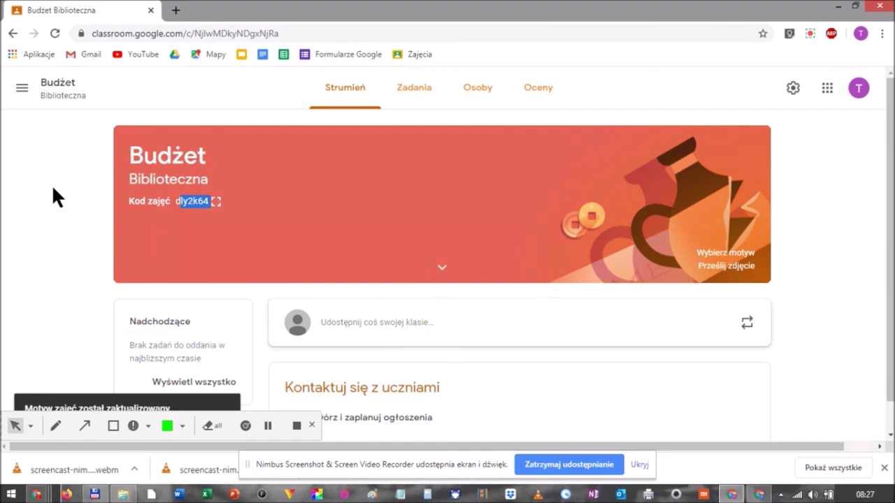
pyautogui.scroll(-1, 53, 188)
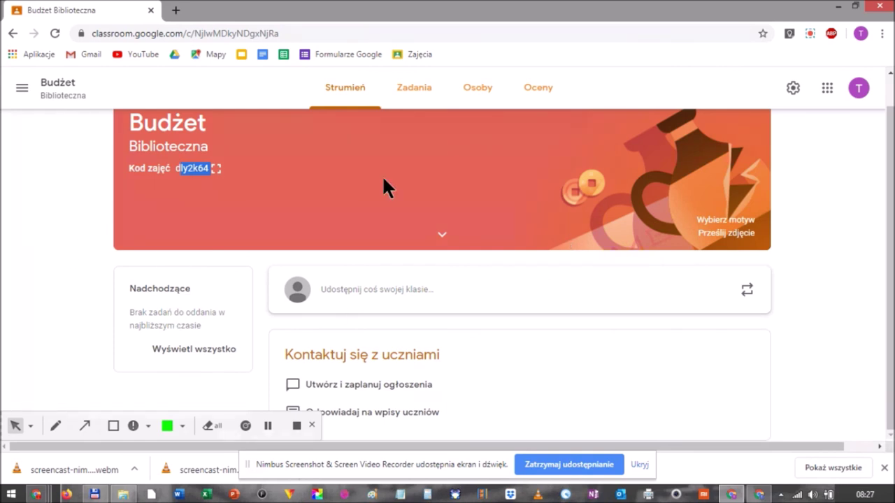
pyautogui.click(884, 468)
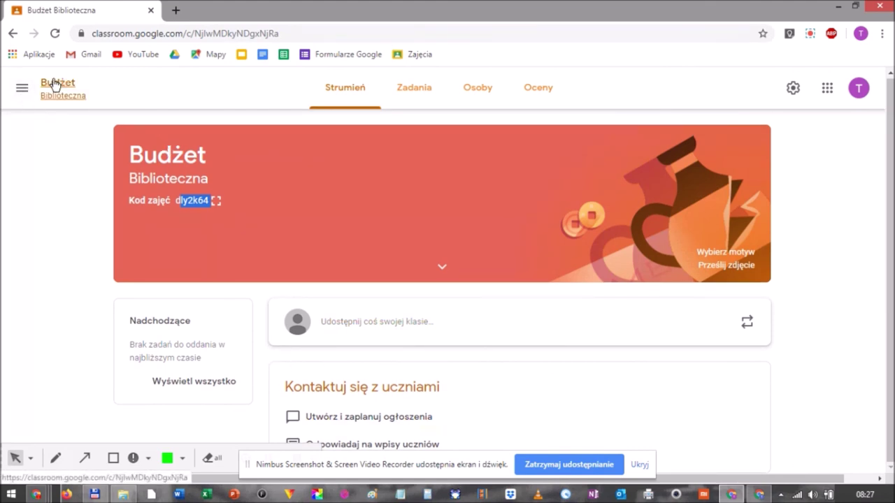
pyautogui.click(22, 89)
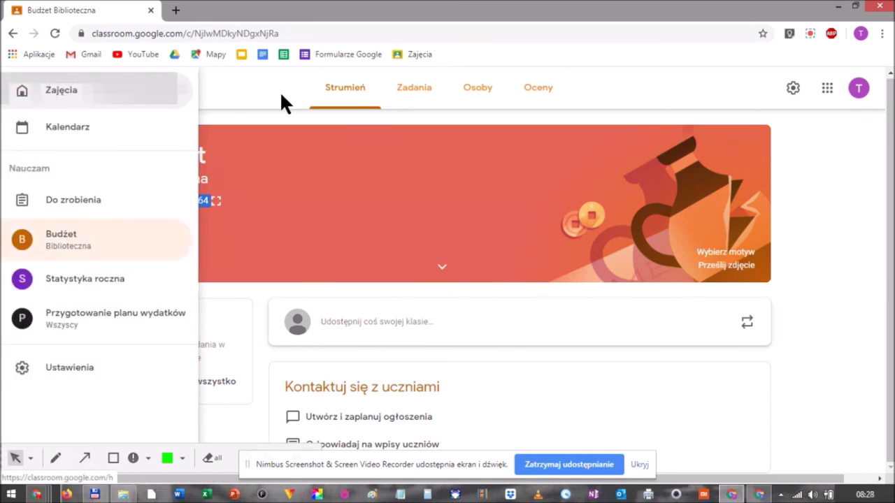
pyautogui.click(243, 77)
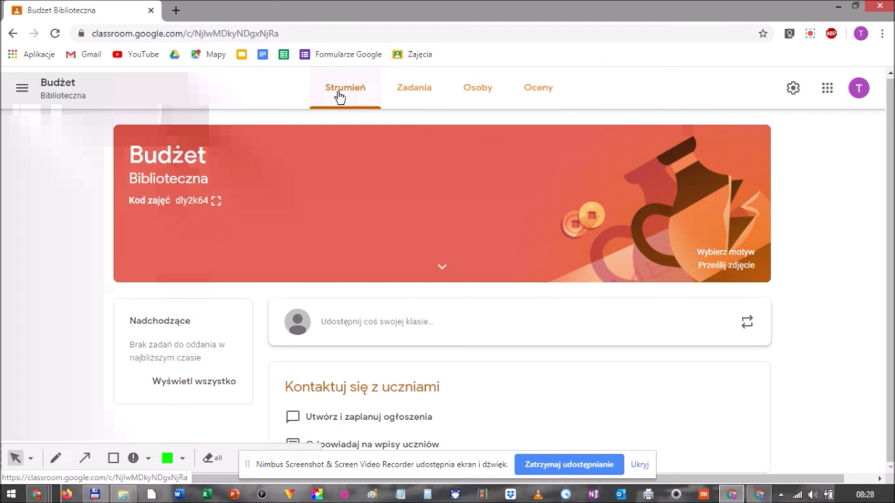
pyautogui.click(424, 93)
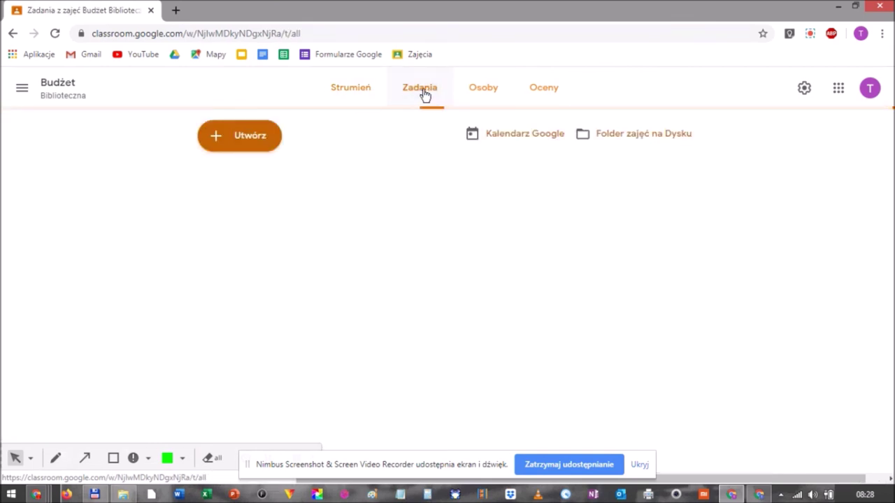
pyautogui.click(485, 92)
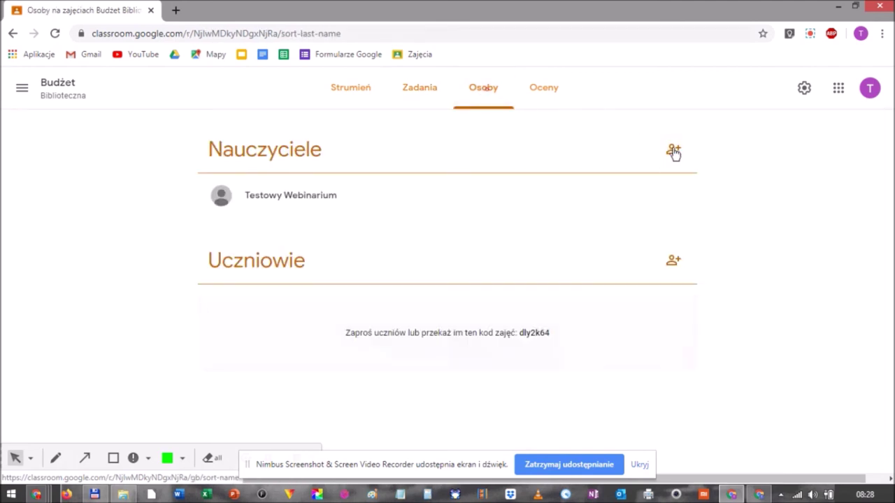
pyautogui.click(547, 93)
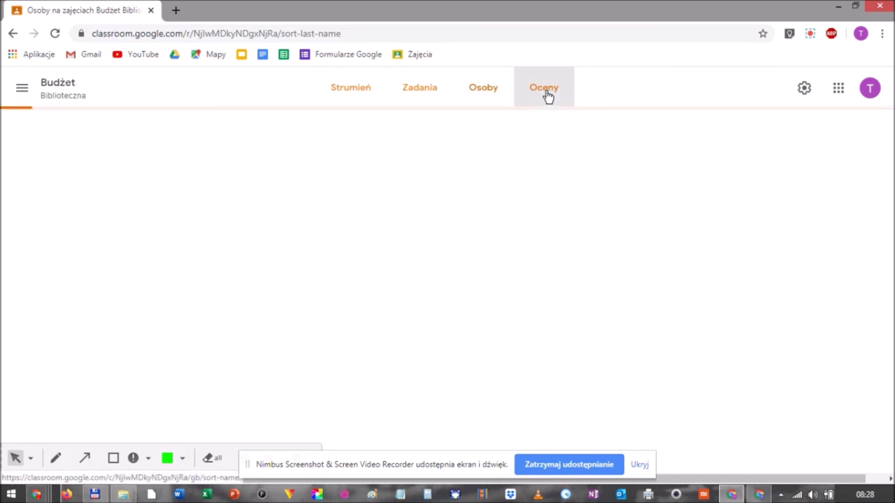
pyautogui.click(354, 92)
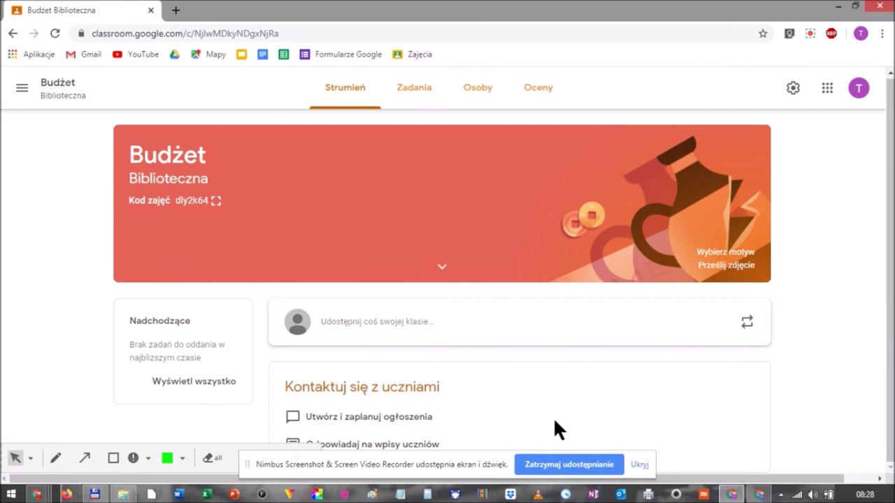
pyautogui.click(642, 466)
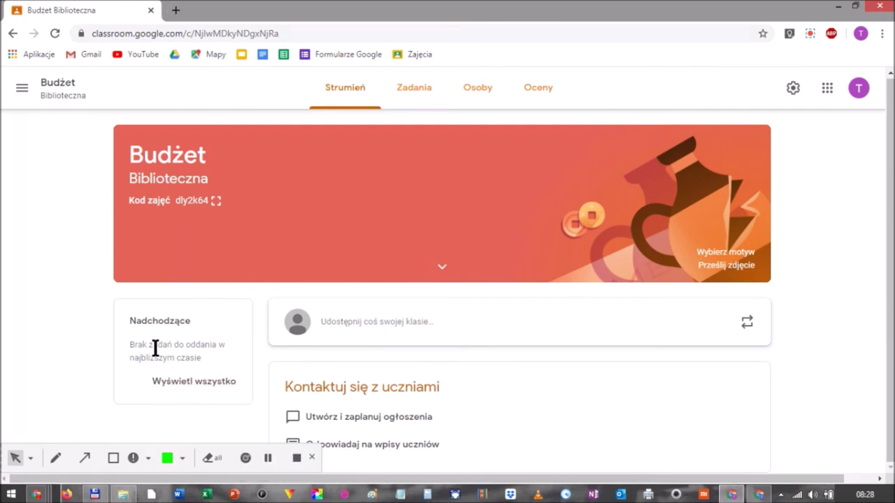
pyautogui.click(312, 458)
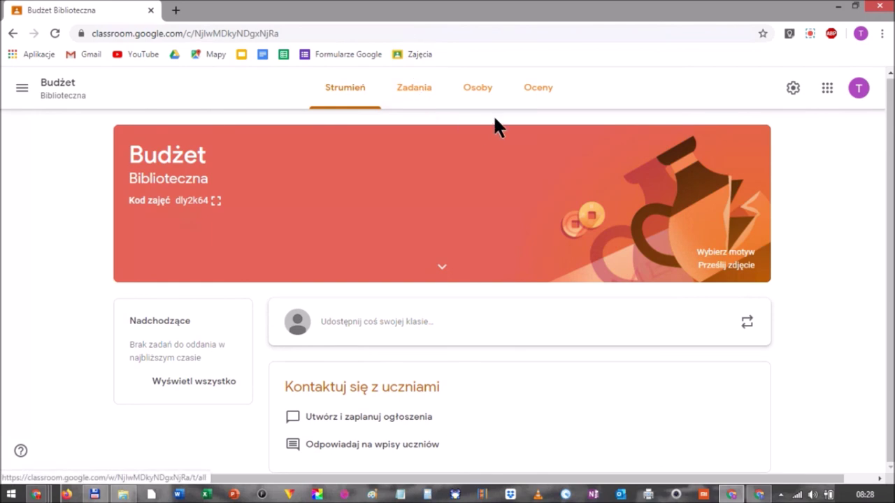
# Invite the student account to the class from Osoby by entering the student's e-mail.
pyautogui.click(485, 89)
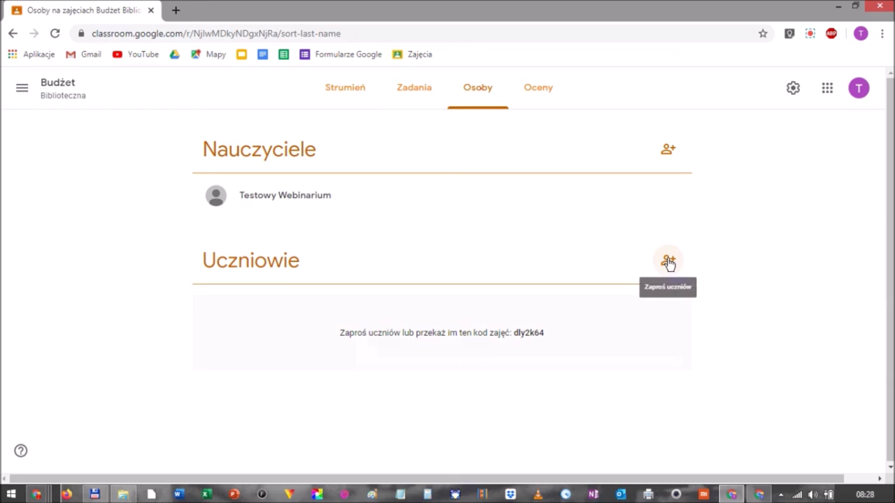
pyautogui.click(669, 263)
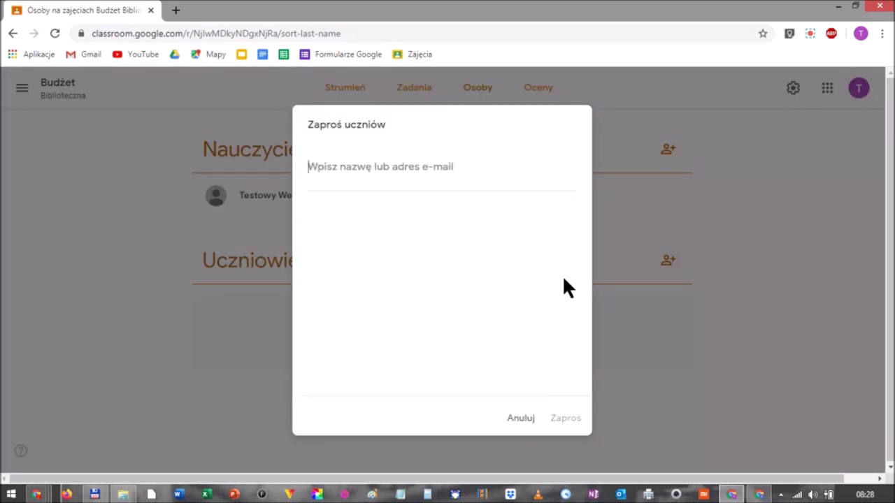
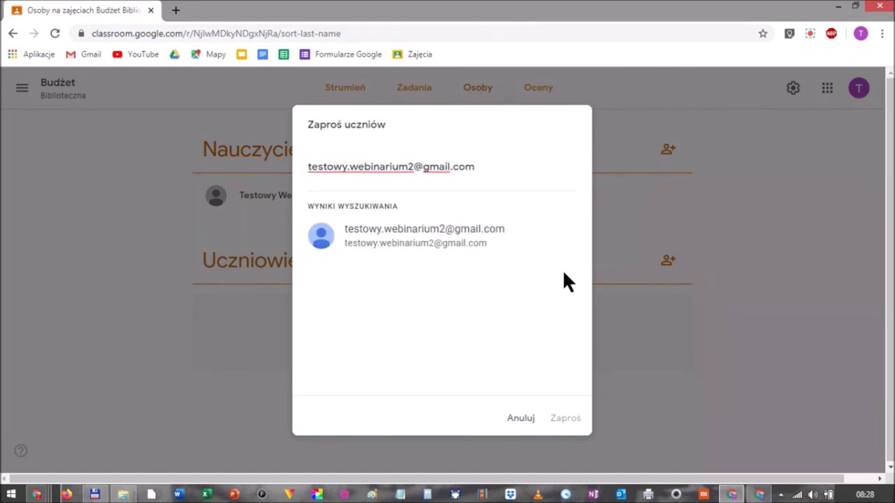
pyautogui.click(442, 239)
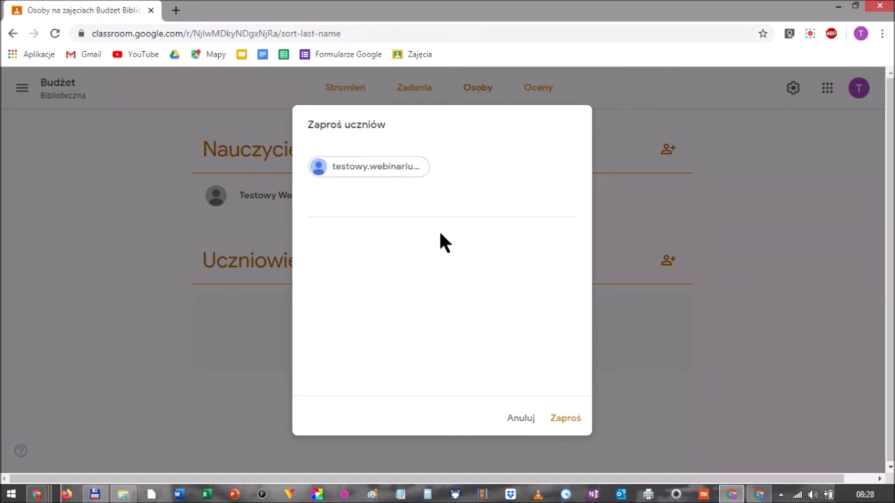
pyautogui.click(572, 419)
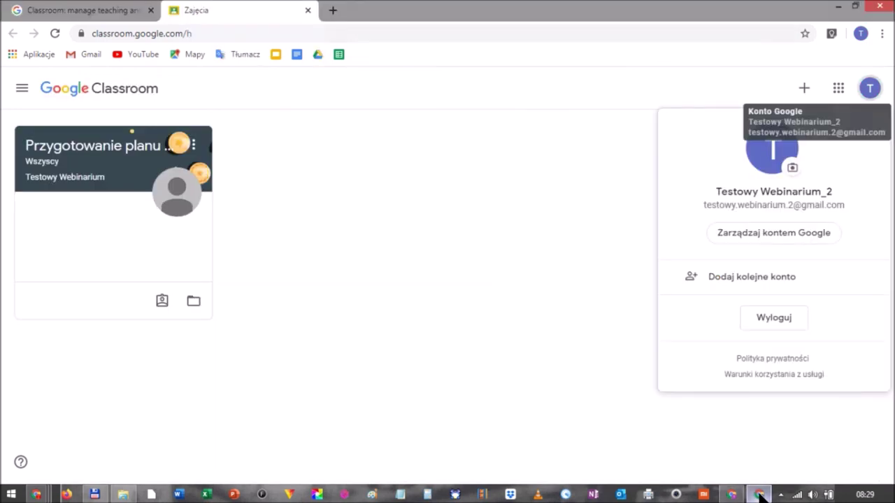
# Open the Budżet Biblioteczna invitation e-mail in the student's Gmail and follow its join link.
pyautogui.click(563, 225)
pyautogui.click(56, 10)
pyautogui.click(83, 55)
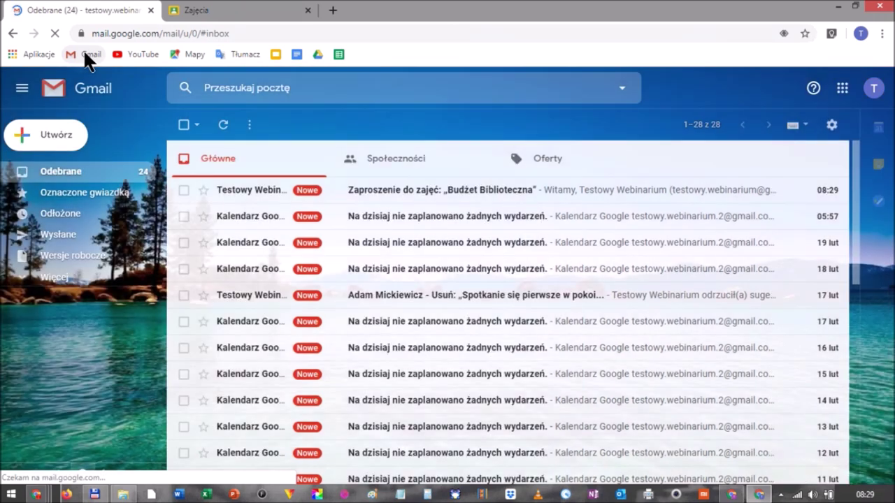
pyautogui.click(427, 196)
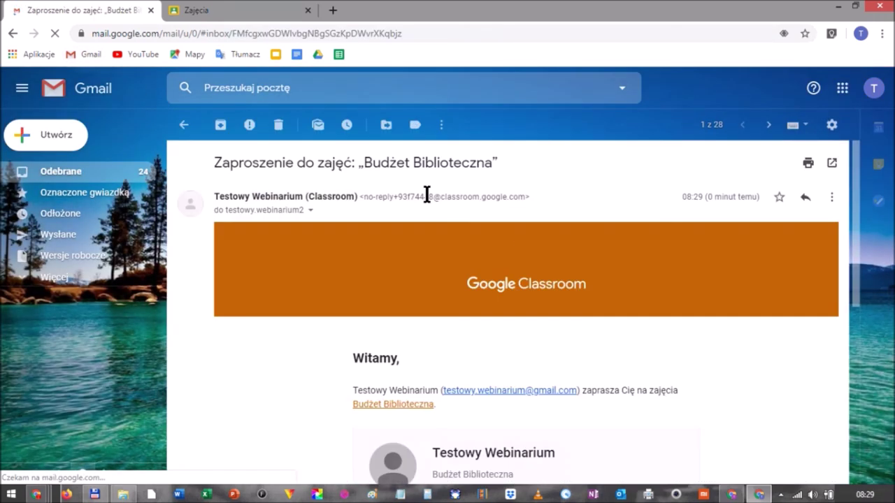
pyautogui.scroll(-2, 238, 336)
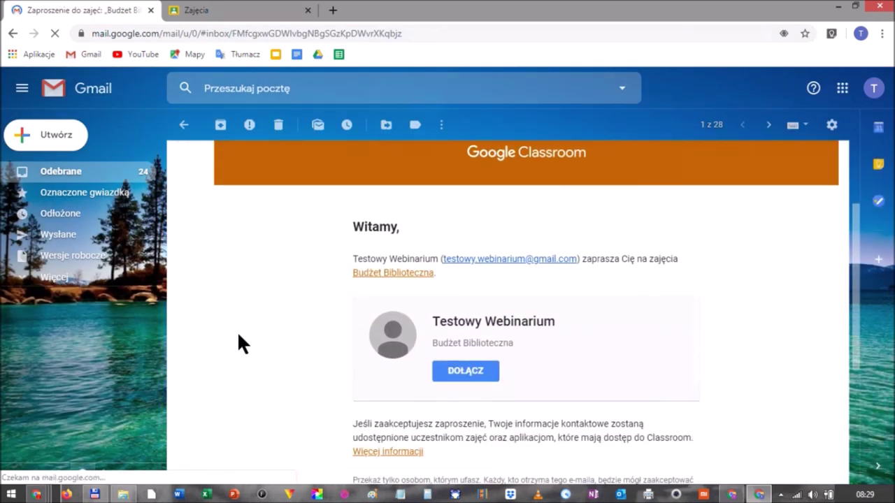
pyautogui.click(460, 372)
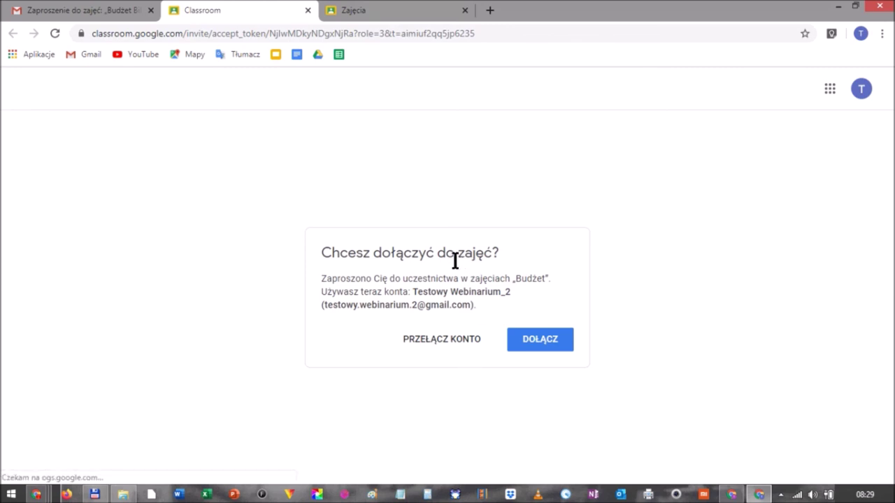
# Join the class as the student, then view its Zadania, Osoby and Strumień pages.
pyautogui.click(542, 342)
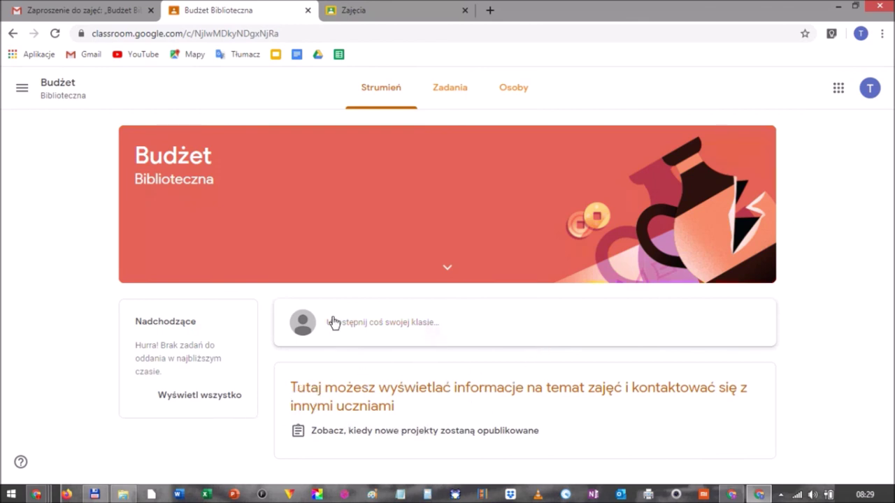
pyautogui.click(456, 97)
pyautogui.click(517, 94)
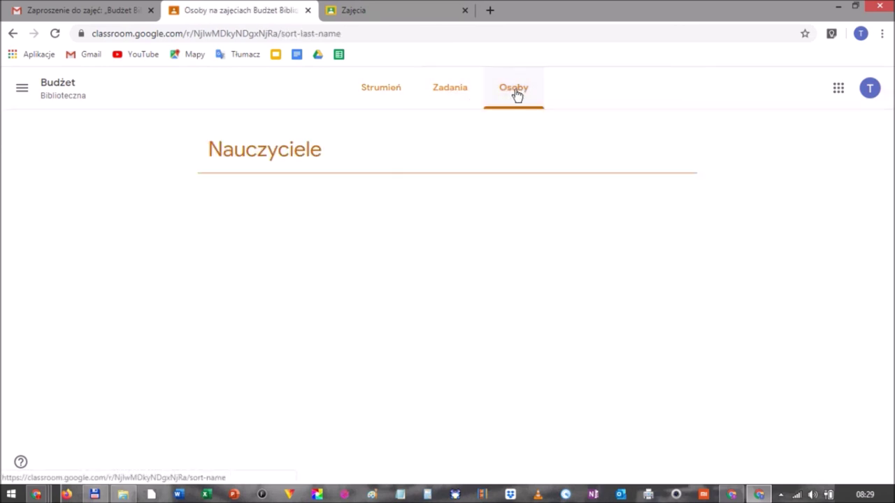
pyautogui.click(372, 92)
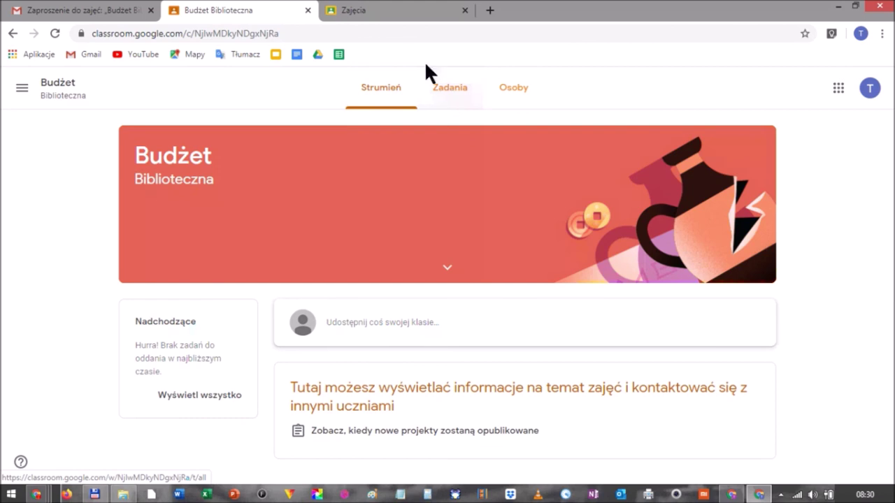
# From the teacher's classwork page, start a new project assignment and dismiss the tip.
pyautogui.click(731, 494)
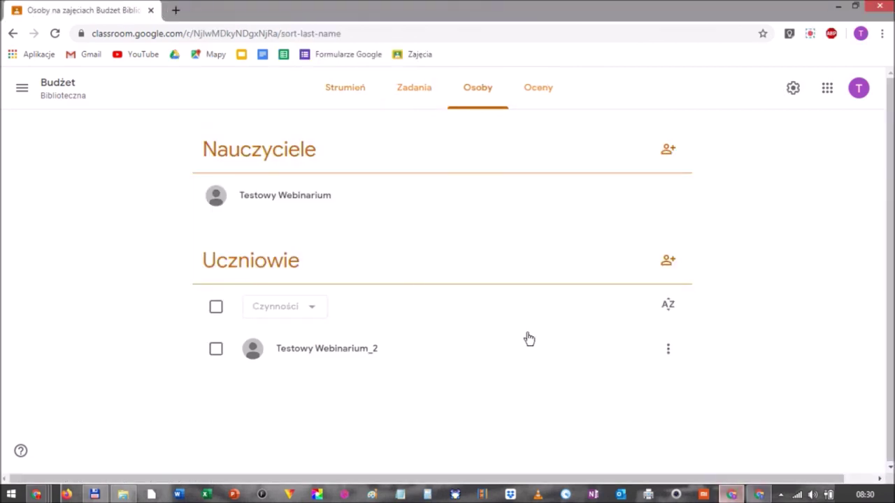
pyautogui.click(412, 96)
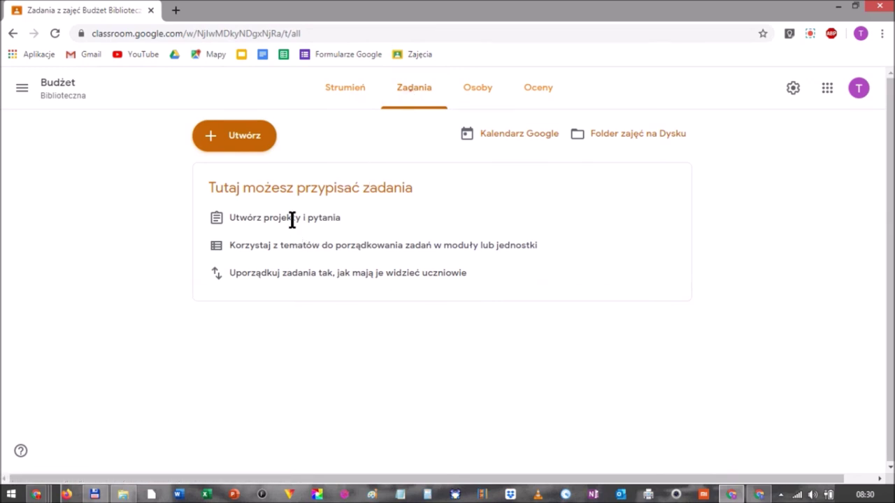
pyautogui.click(266, 136)
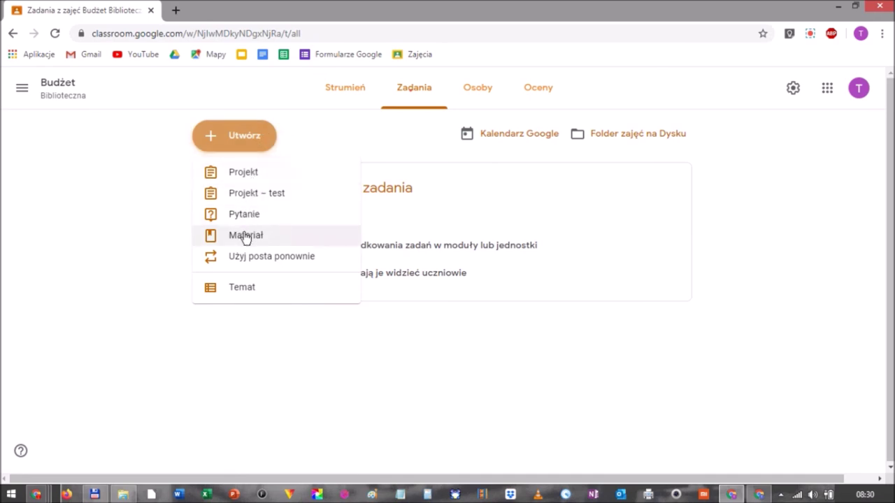
pyautogui.click(242, 175)
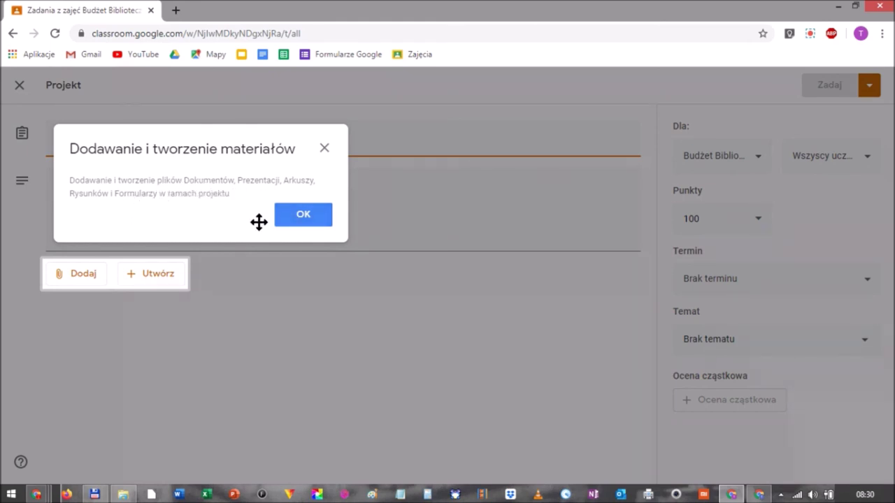
pyautogui.click(302, 216)
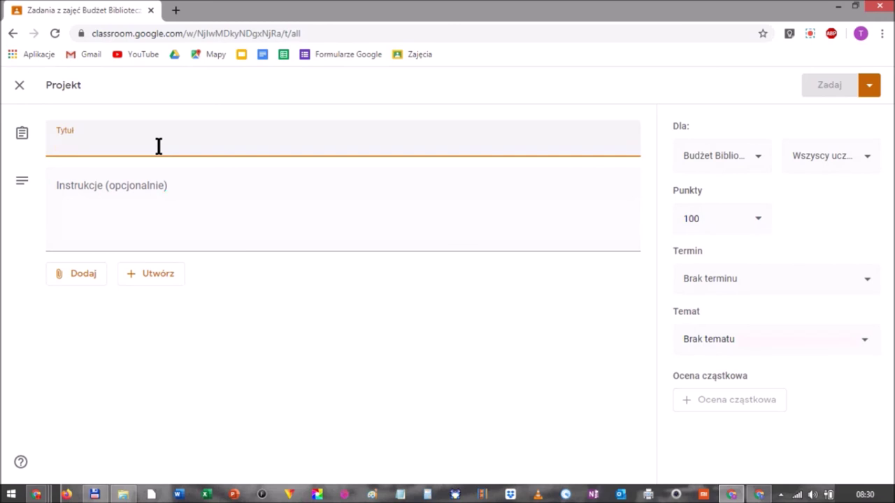
# Title the project Tabelka and ask for a reading table of the library's book spending.
pyautogui.write('Tabelka')
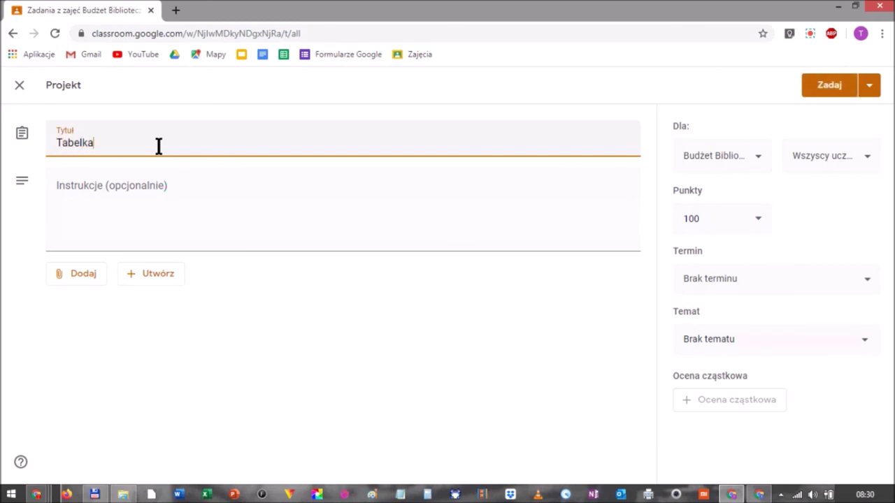
pyautogui.press('Tab')
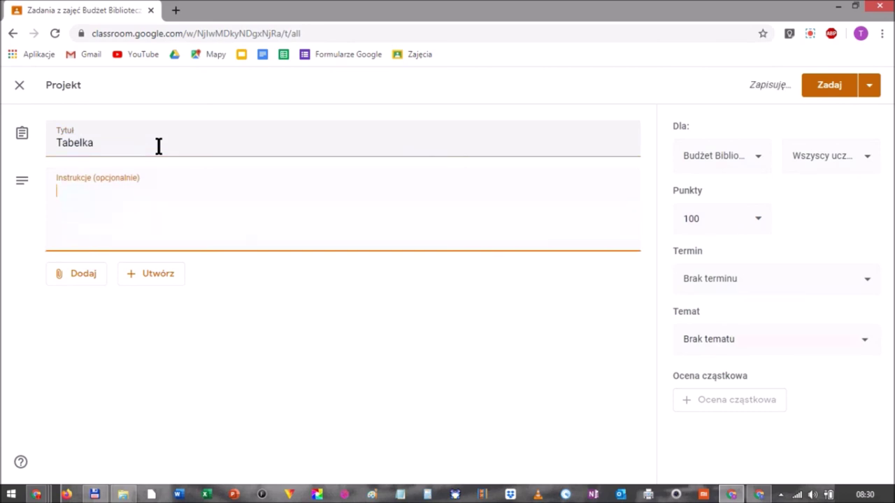
pyautogui.write('Zrób')
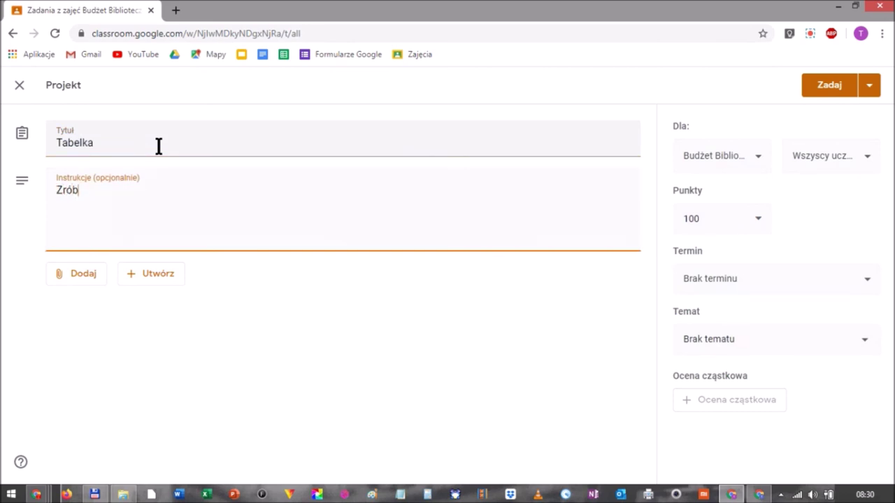
pyautogui.write(' tabelkę czytelniczą i ile pieniążków')
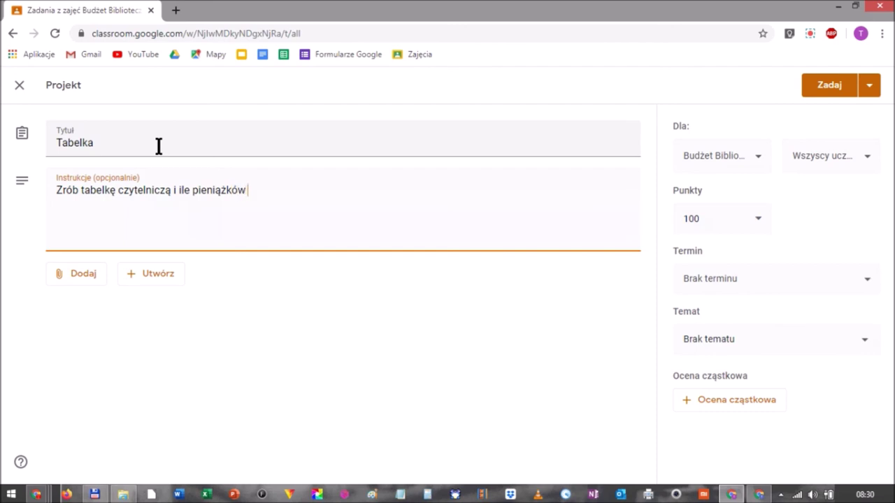
pyautogui.write(' wydała bibblioteka na')
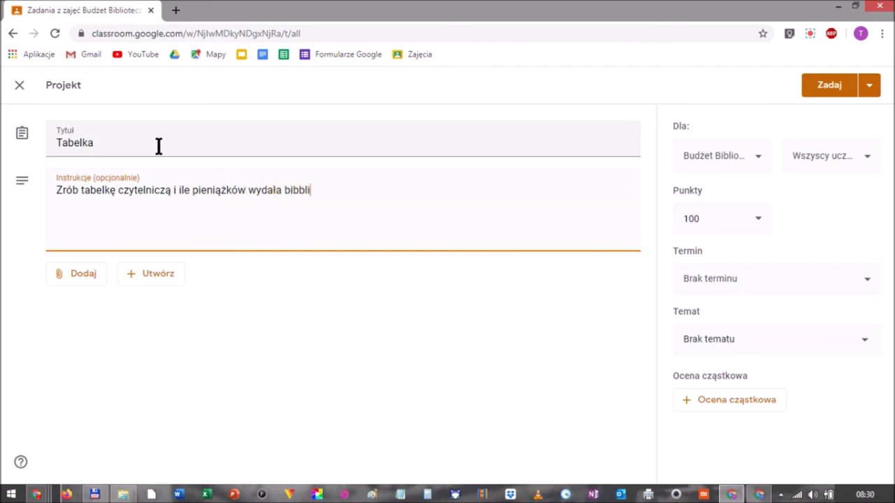
pyautogui.press('BackSpace')
pyautogui.press('BackSpace')
pyautogui.press('BackSpace')
pyautogui.press('BackSpace')
pyautogui.write('lioteka na książki')
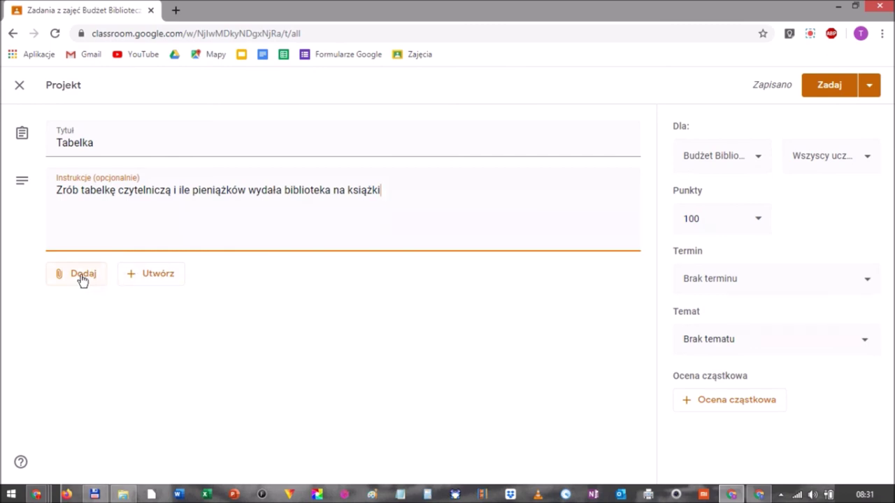
# Attach a new blank Google Sheets spreadsheet, open it in a new tab, then return to the form.
pyautogui.click(165, 279)
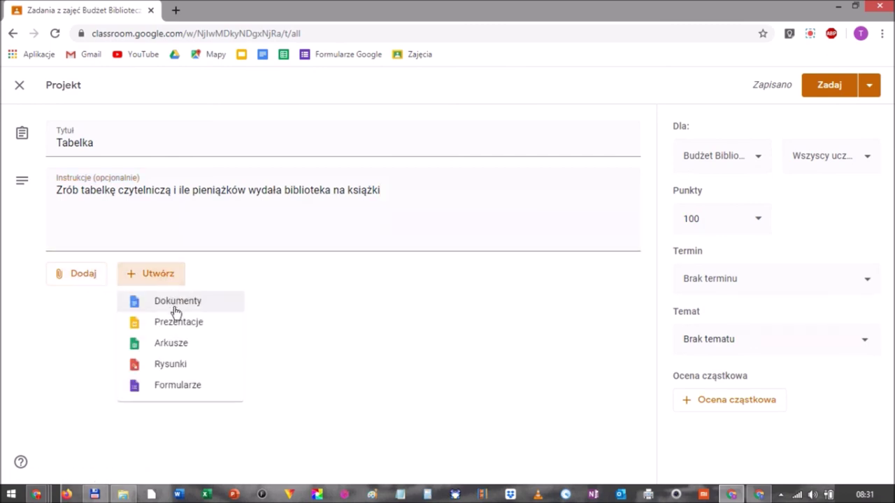
pyautogui.click(172, 343)
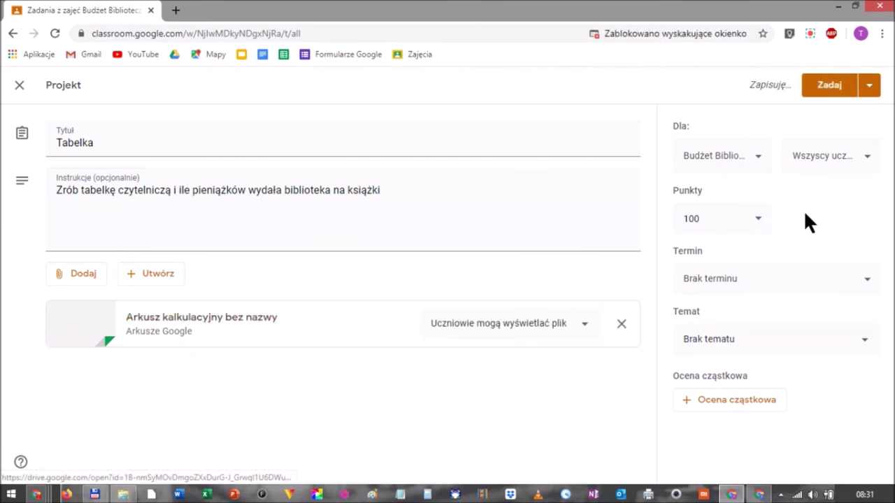
pyautogui.click(202, 323)
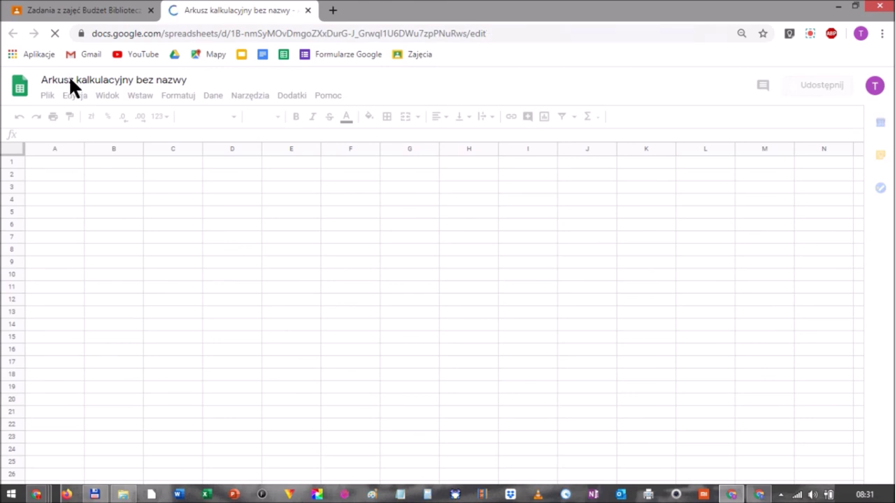
pyautogui.click(81, 8)
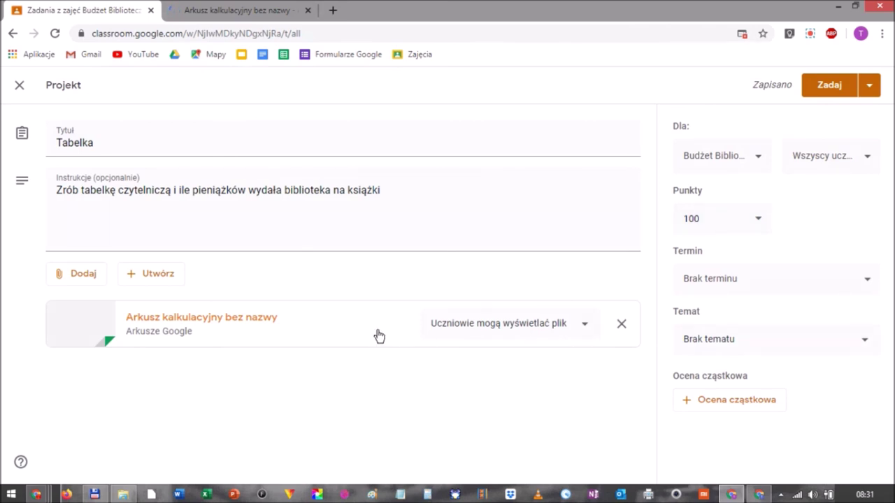
# Let students edit the attached spreadsheet and check the project's 100-point setting.
pyautogui.click(585, 329)
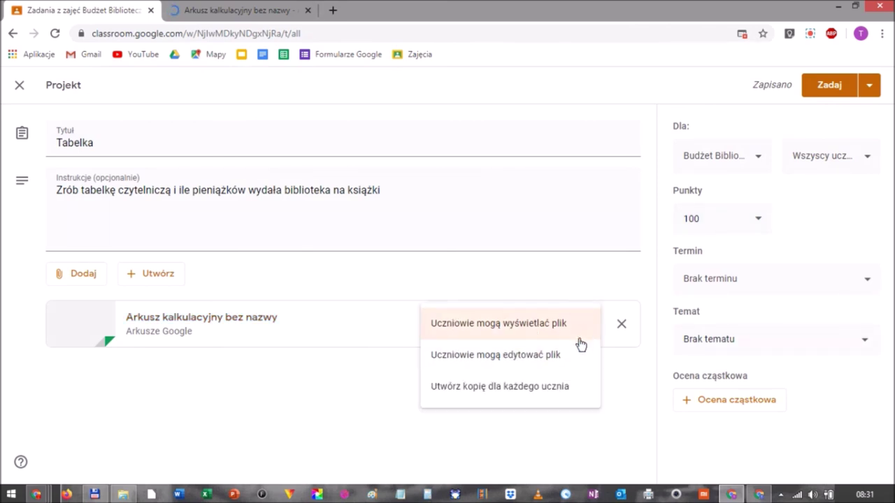
pyautogui.click(549, 354)
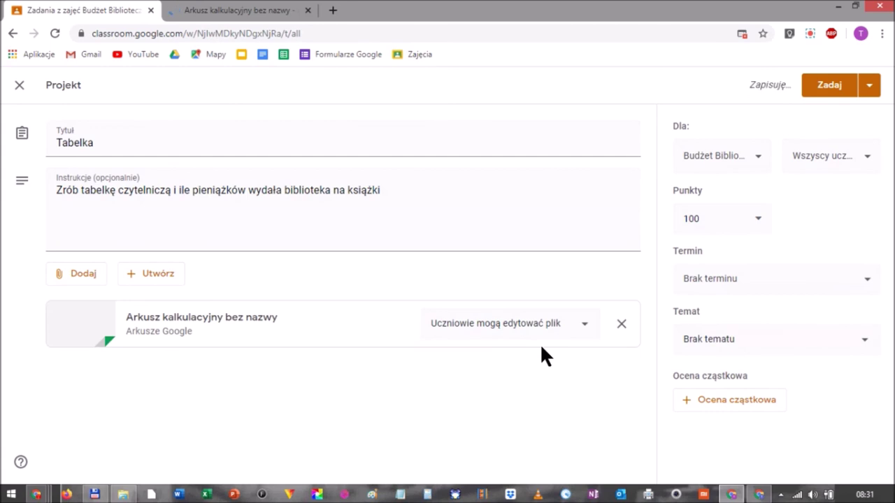
pyautogui.click(761, 221)
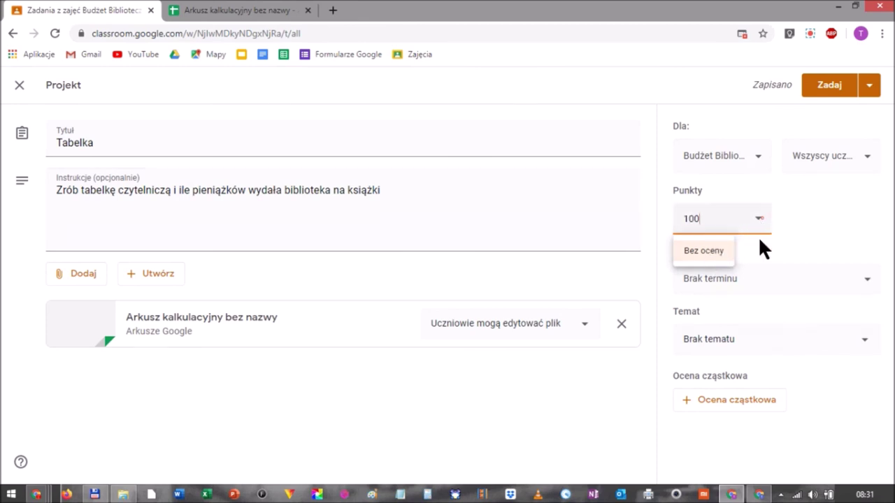
# Set the due date to 22 February 2020 at 23:59, leaving the topic empty.
pyautogui.click(871, 284)
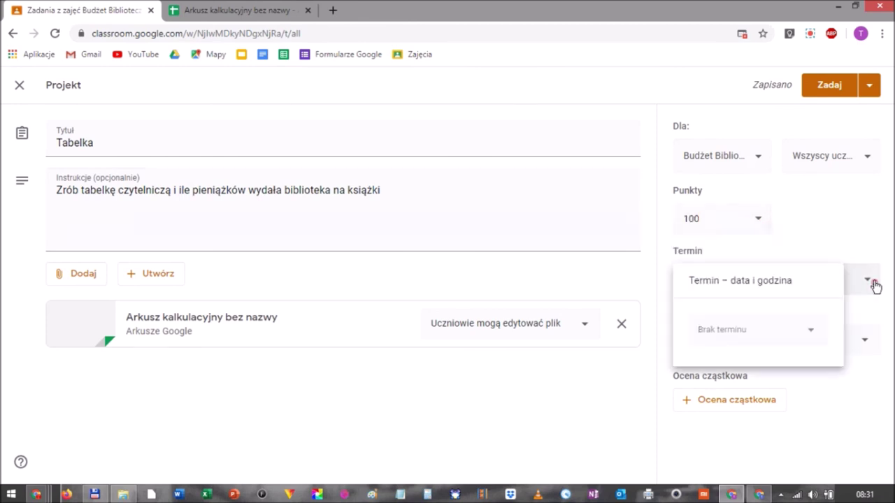
pyautogui.click(807, 326)
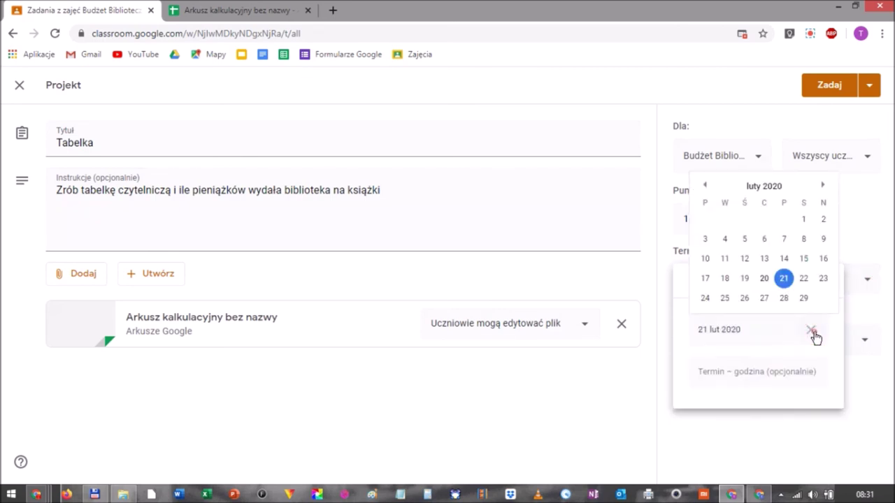
pyautogui.click(804, 279)
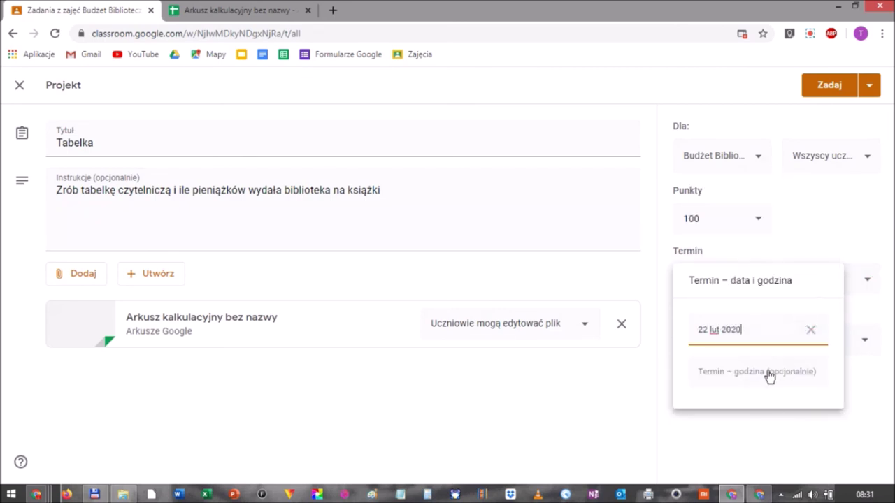
pyautogui.click(745, 375)
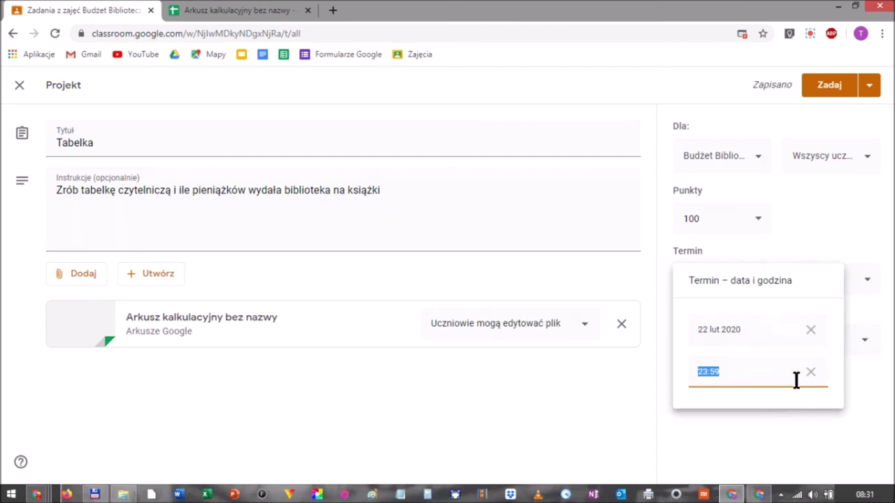
pyautogui.click(566, 379)
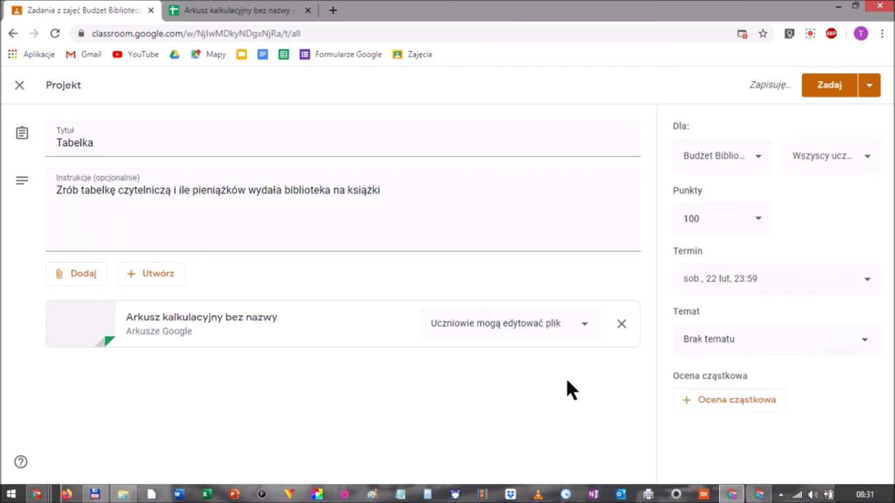
pyautogui.click(742, 342)
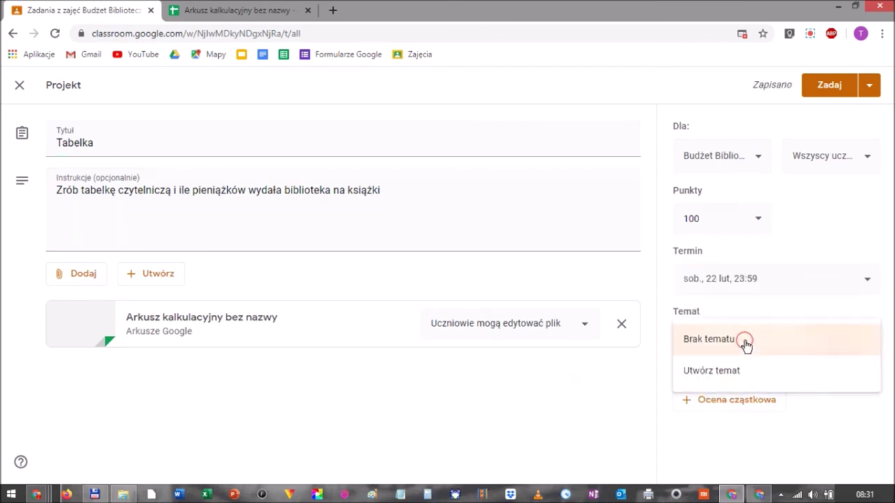
pyautogui.click(618, 391)
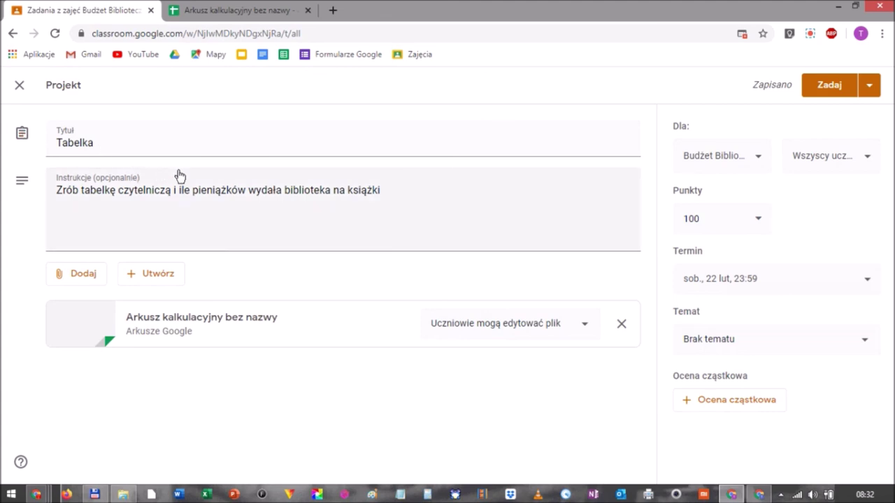
# Assign the Tabelka project to the class and dismiss the topics tip.
pyautogui.click(807, 87)
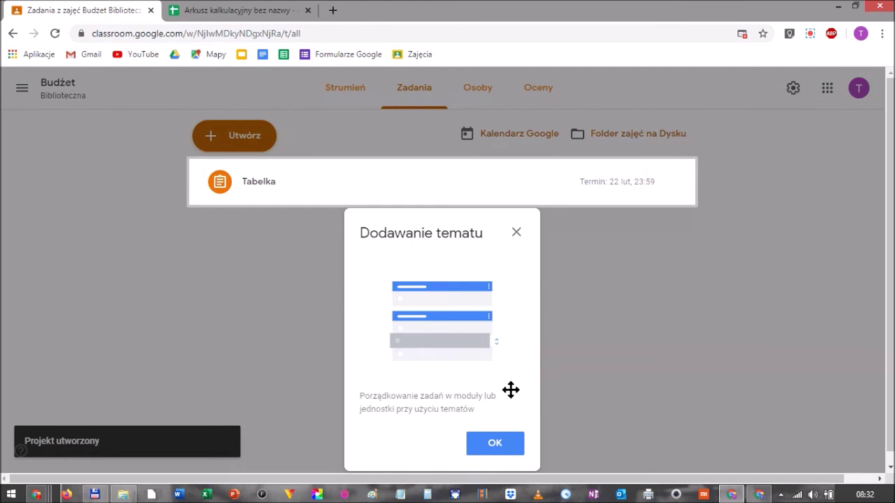
pyautogui.click(503, 447)
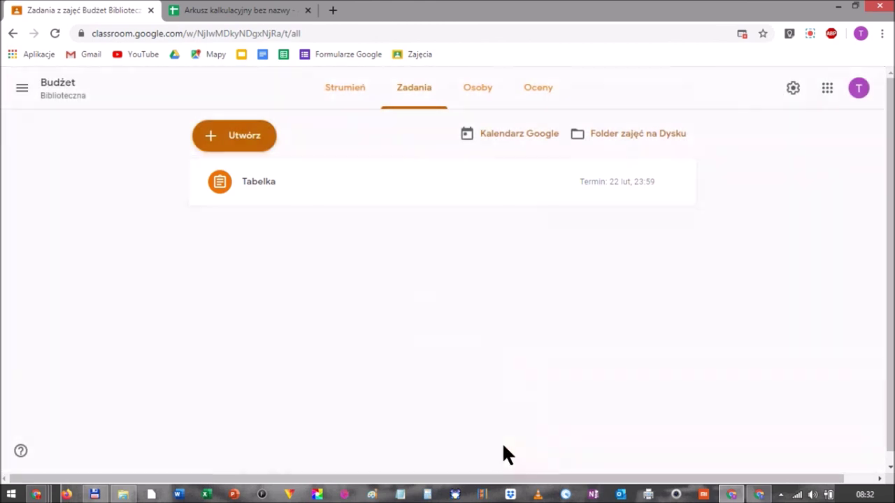
# View the Budżet Biblioteczna class folder in Drive, close the Keep panel, and return to Classroom.
pyautogui.click(609, 139)
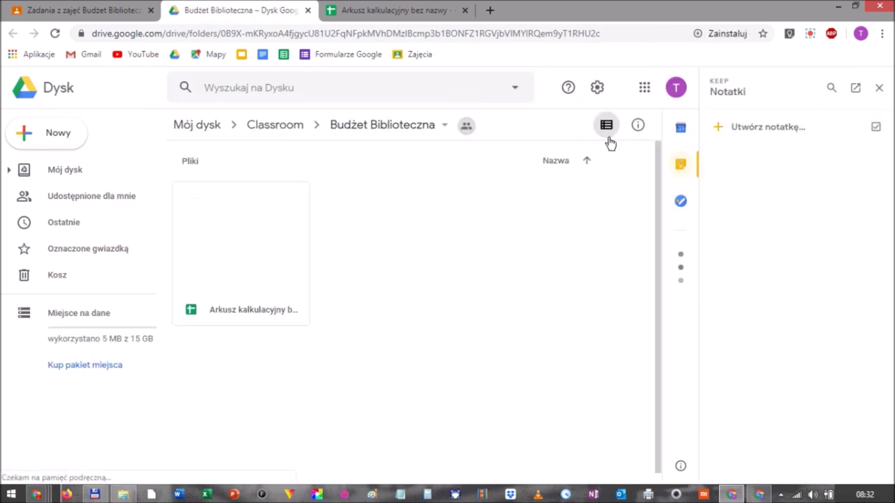
pyautogui.click(879, 87)
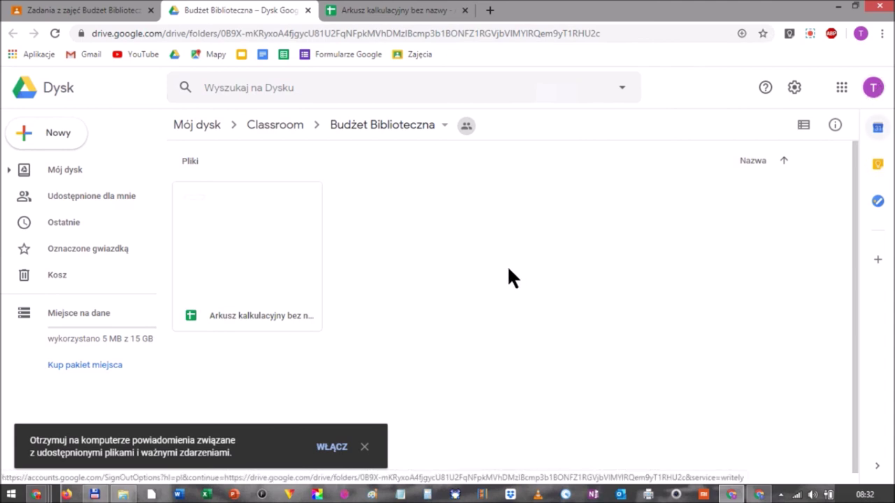
pyautogui.click(90, 12)
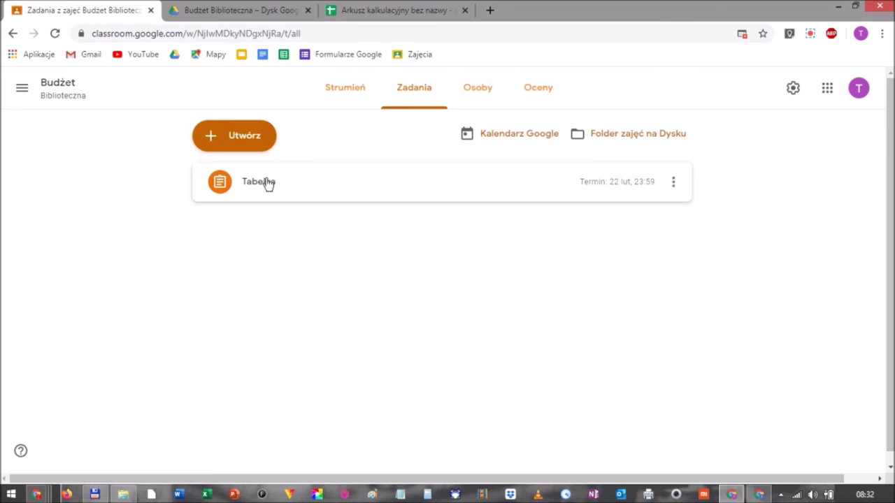
# In the student's window, refresh the stream and open the new Tabelka post.
pyautogui.click(347, 97)
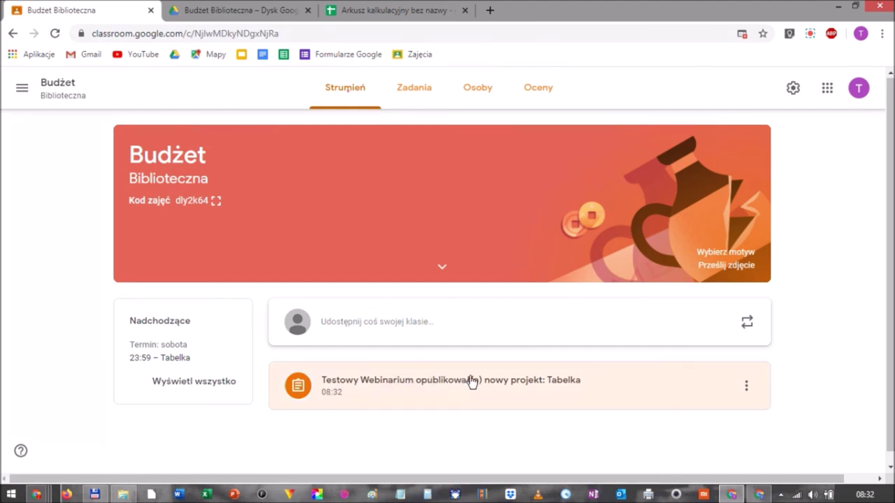
pyautogui.click(762, 495)
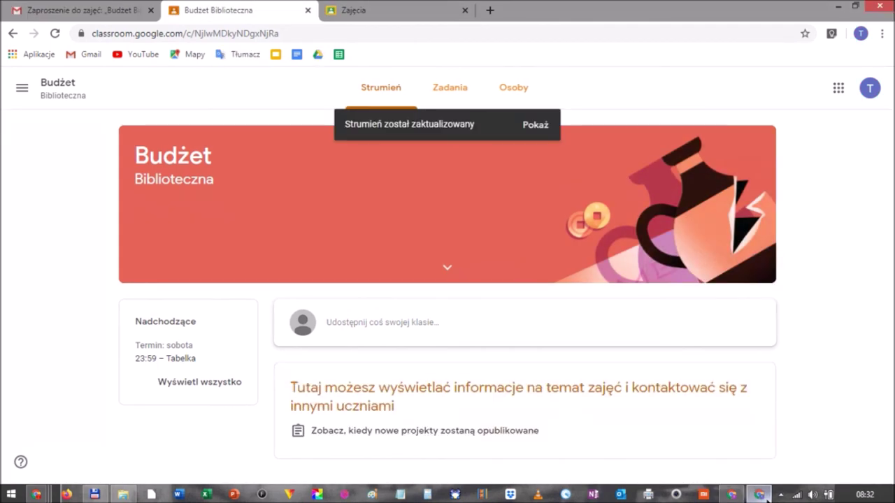
pyautogui.click(536, 127)
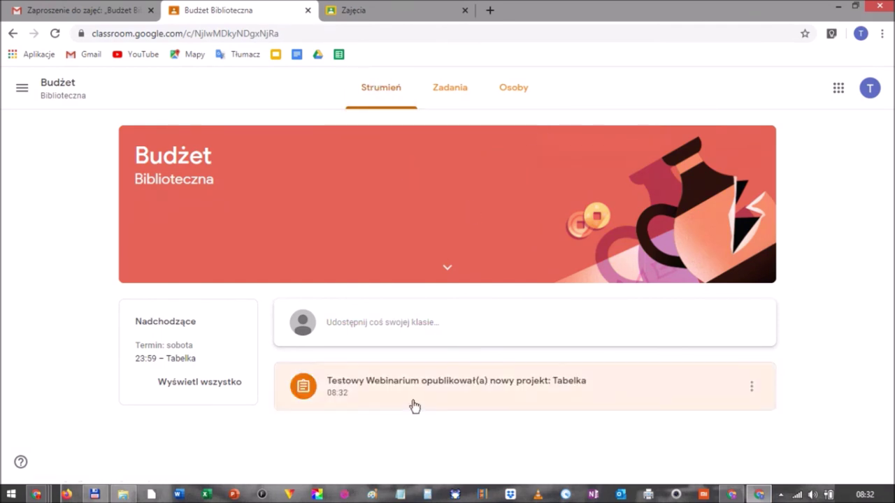
pyautogui.click(433, 385)
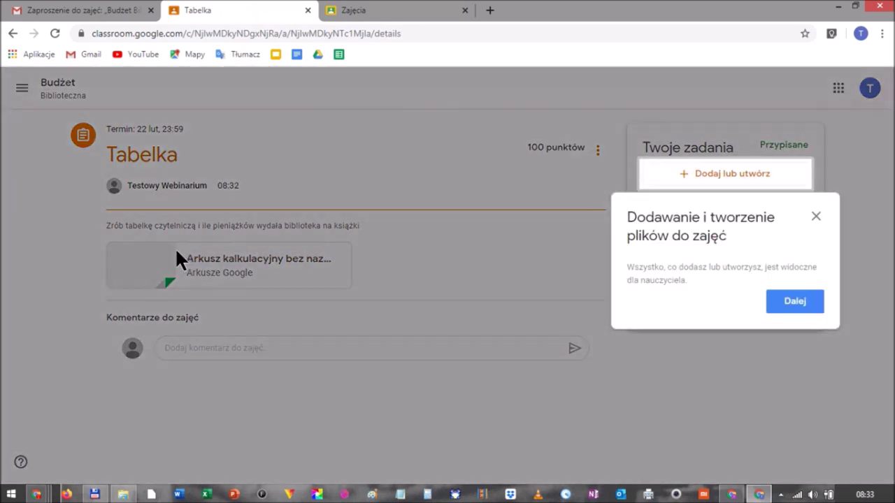
# Dismiss the file-adding tip on the student's Tabelka page and focus the private comment field.
pyautogui.click(802, 307)
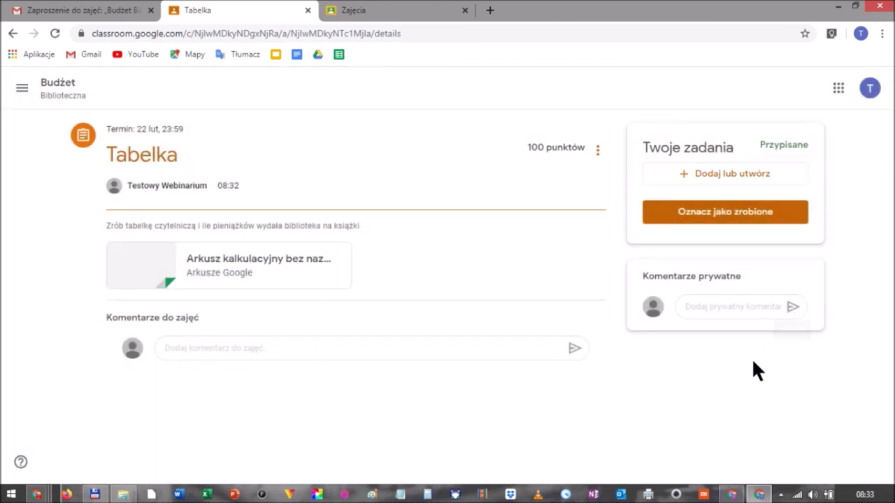
pyautogui.click(731, 307)
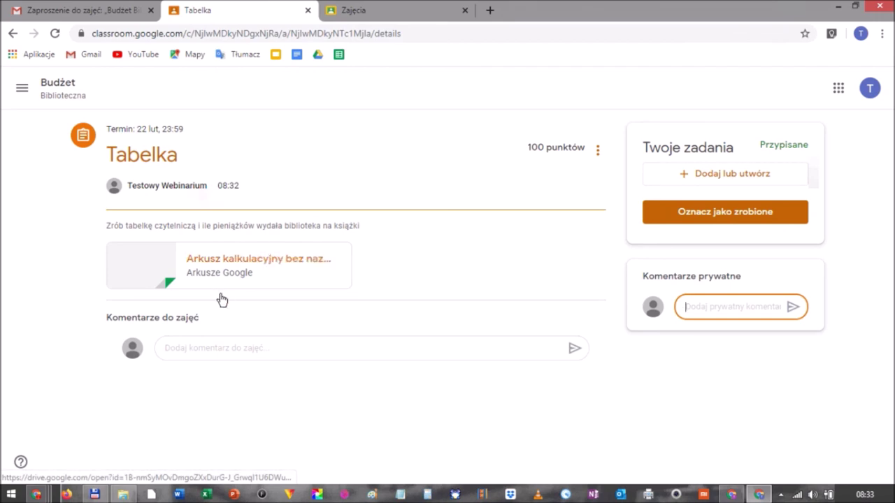
# Post 'Za trudne!' as a class comment on Tabelka, then go to the teacher's window.
pyautogui.click(178, 348)
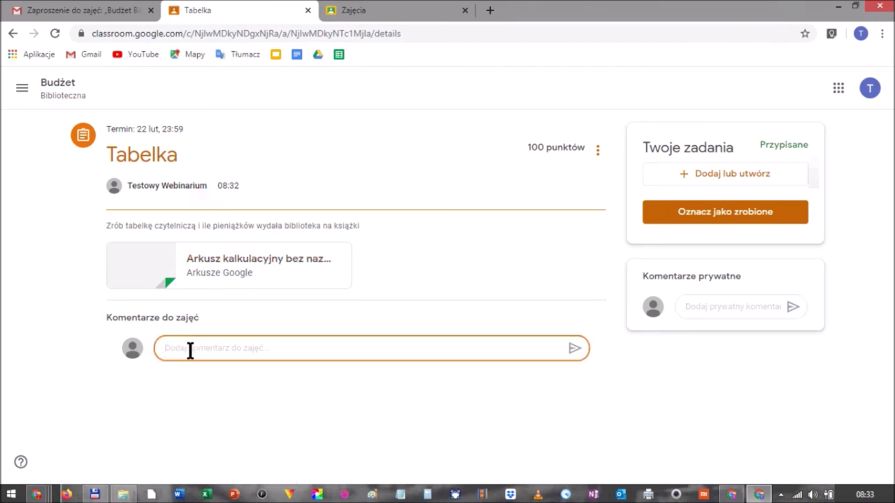
pyautogui.write('z')
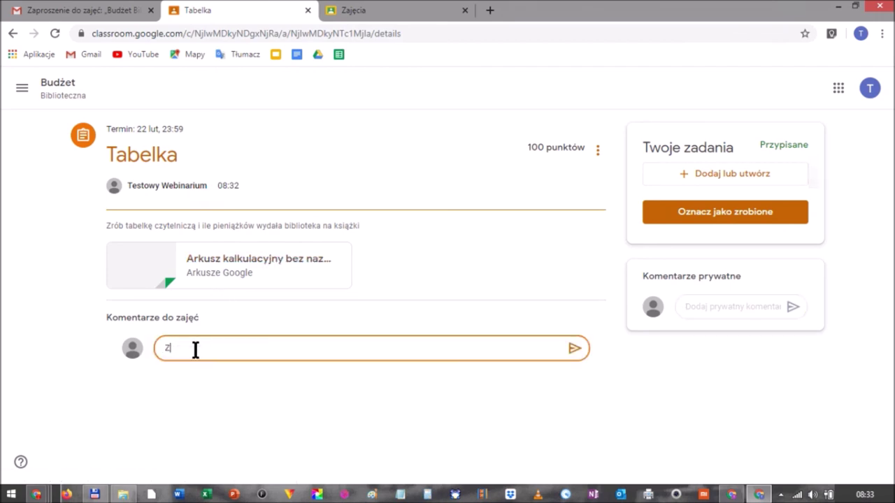
pyautogui.write('a trud')
pyautogui.press('Return')
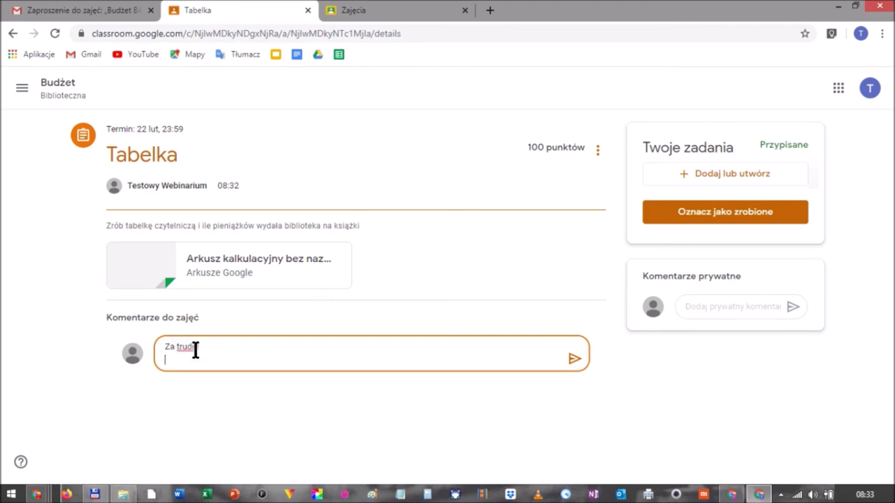
pyautogui.press('BackSpace')
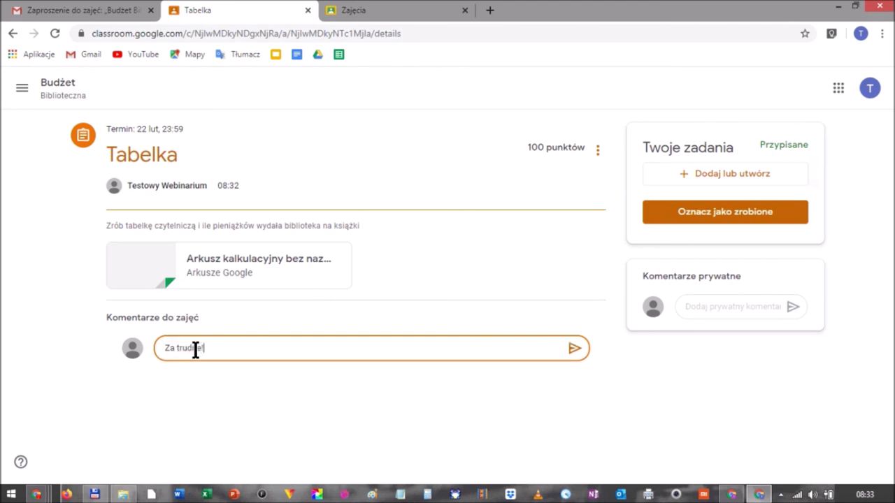
pyautogui.write('ne!')
pyautogui.press('Return')
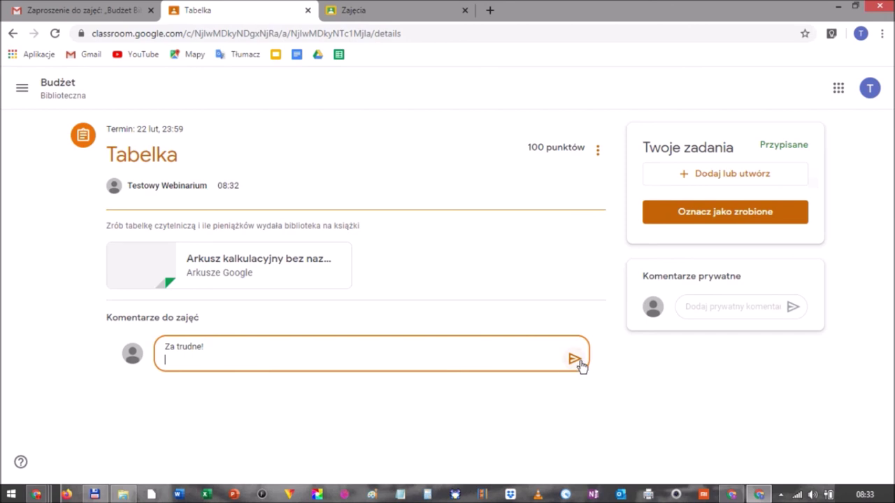
pyautogui.click(576, 360)
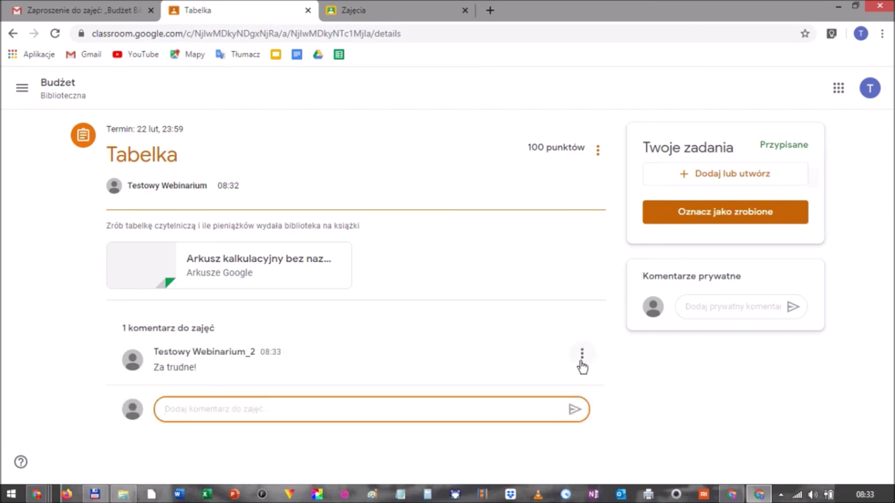
pyautogui.hotkey('alt', 'Tab')
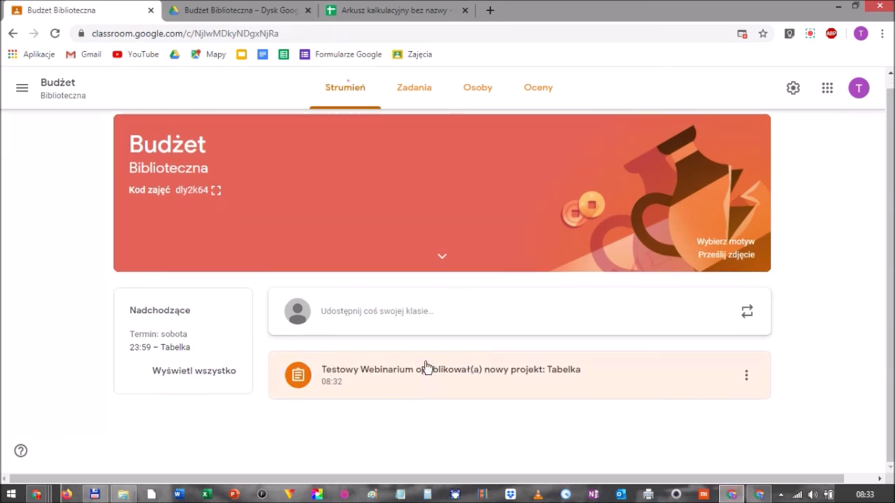
# Open Tabelka in the teacher view and show its instructions with the student's comment.
pyautogui.click(425, 372)
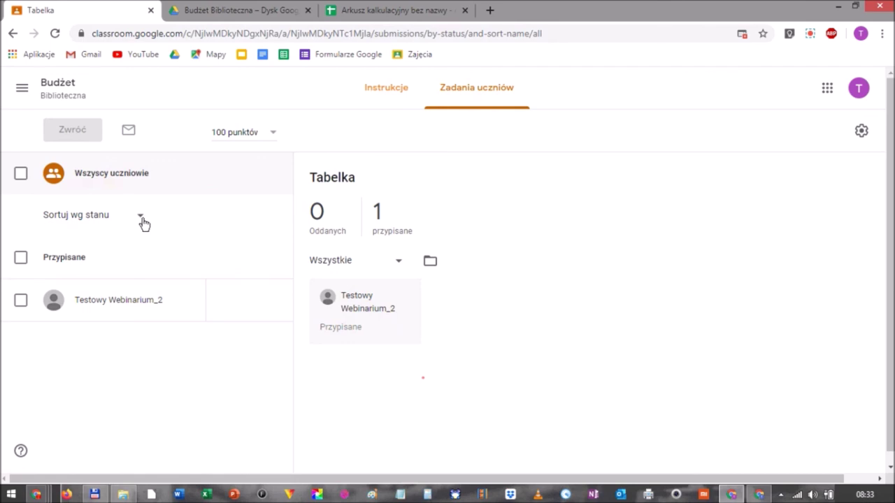
pyautogui.click(388, 94)
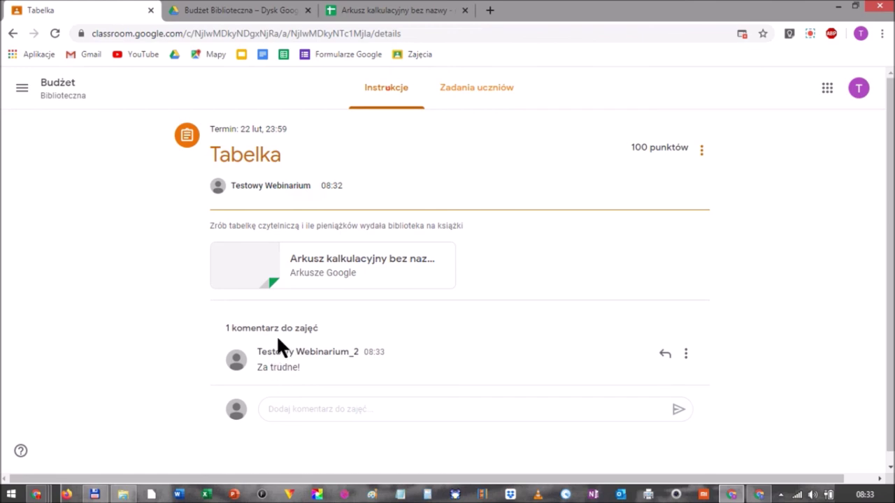
pyautogui.click(759, 496)
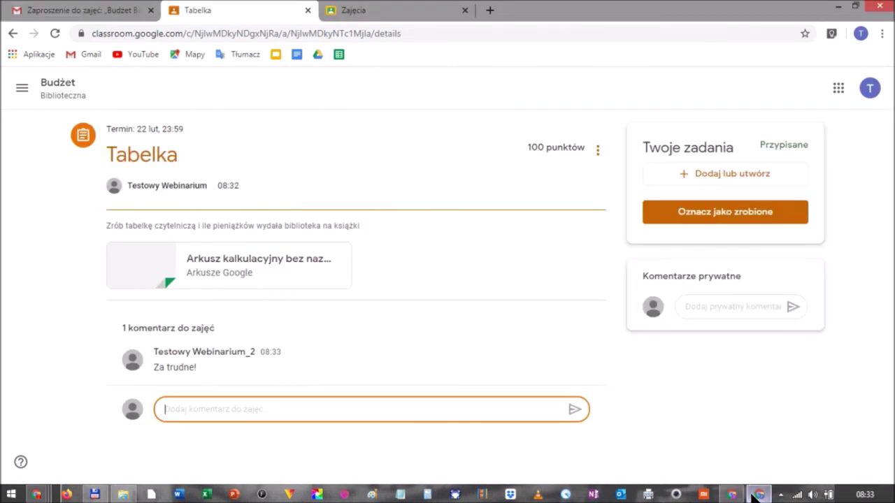
# Open the attached spreadsheet and rename it to Tabelka.
pyautogui.click(297, 268)
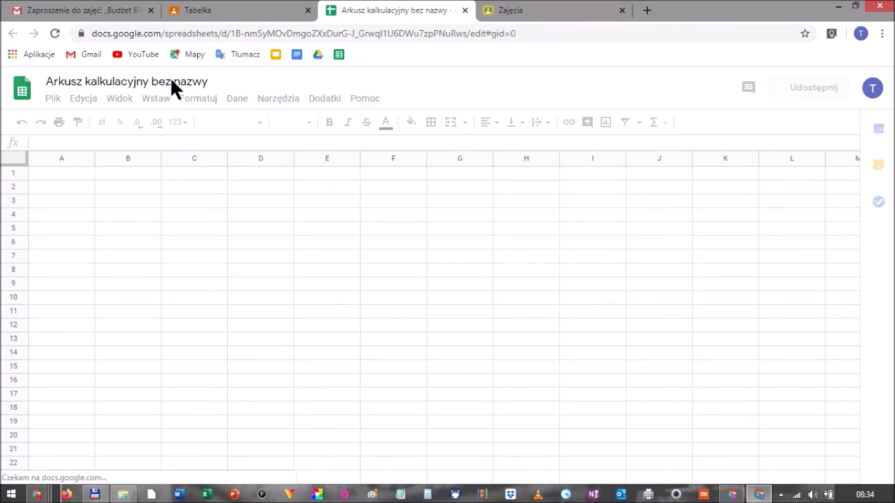
pyautogui.click(172, 82)
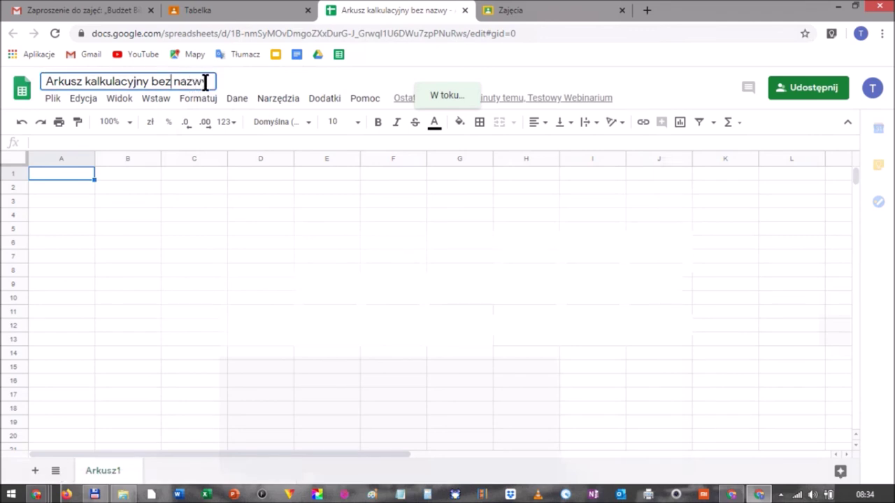
pyautogui.tripleClick(138, 77)
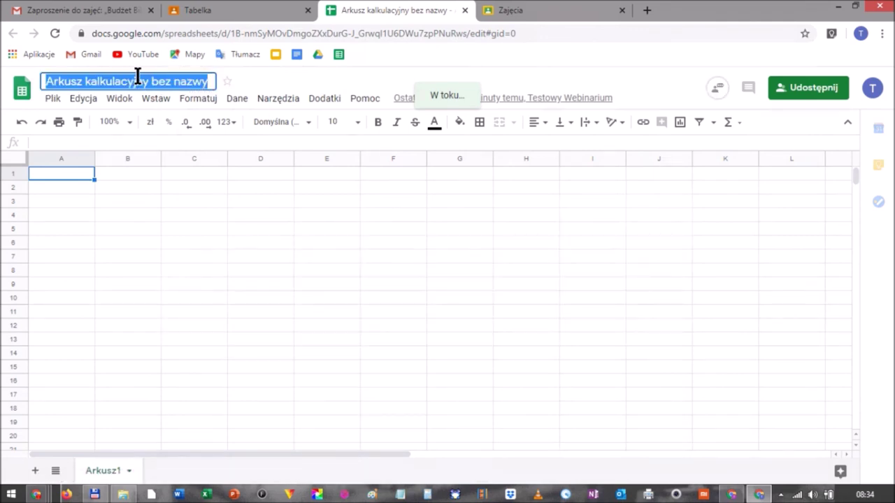
pyautogui.write('Tabelka')
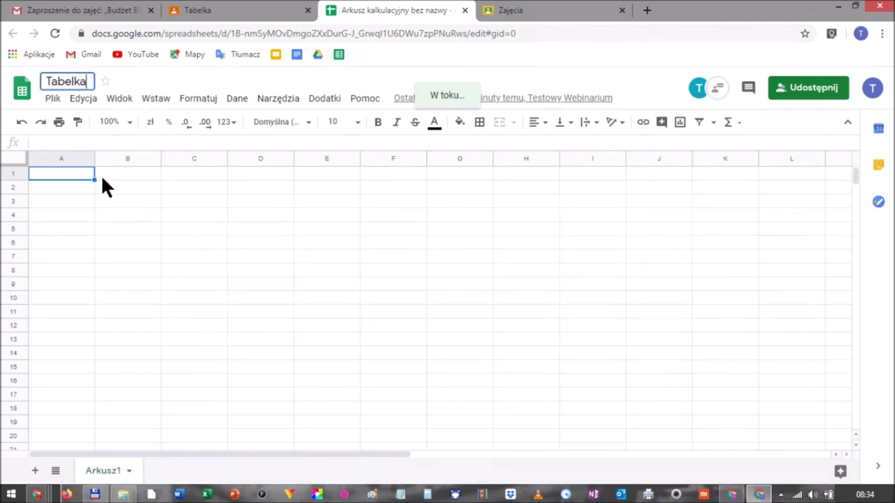
pyautogui.click(81, 173)
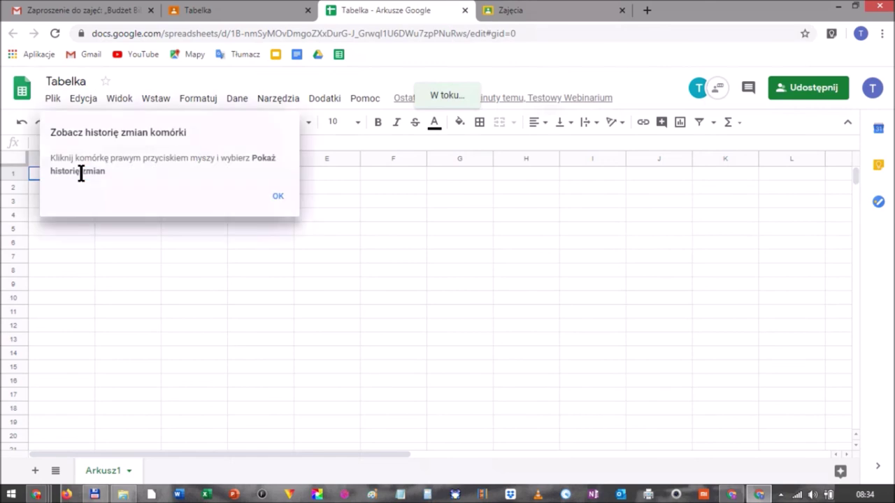
pyautogui.click(277, 199)
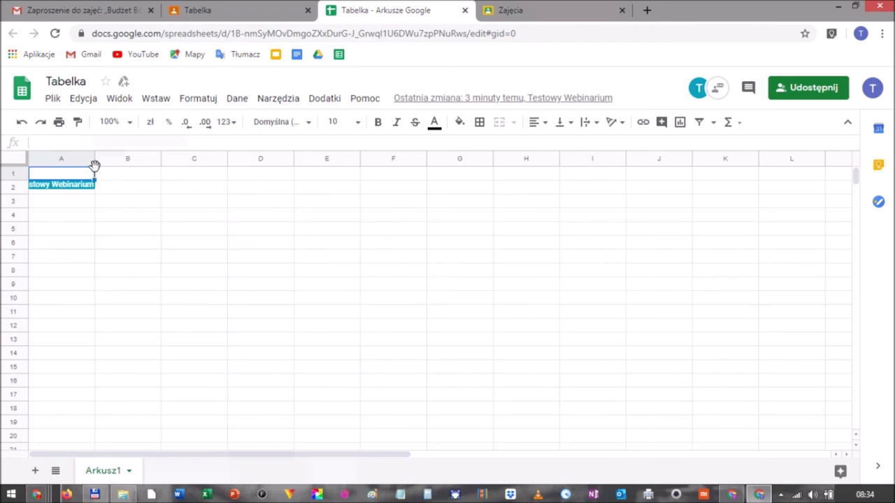
# Enter 1 in cell A1 and 2 in cell B1.
pyautogui.doubleClick(62, 175)
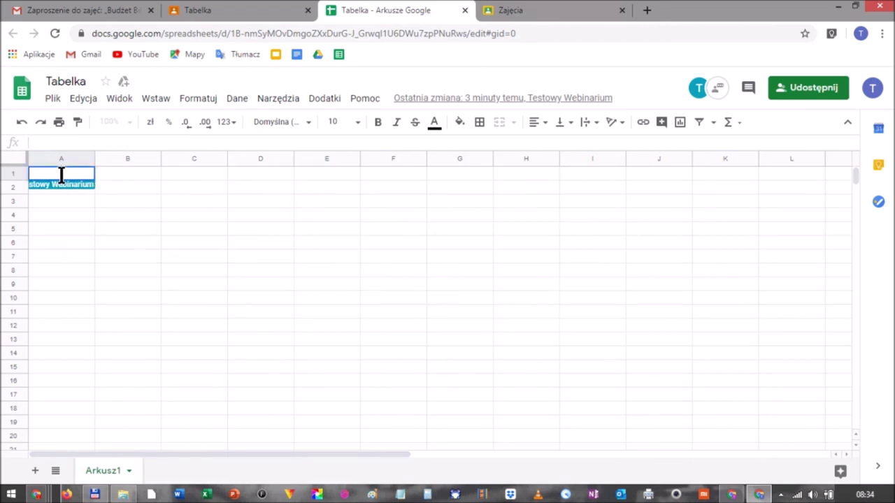
pyautogui.write('1')
pyautogui.press('Tab')
pyautogui.write('2')
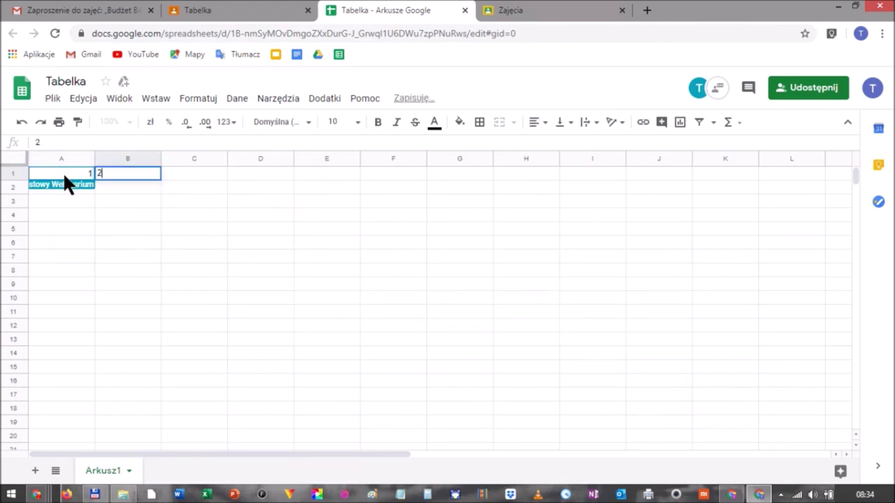
pyautogui.press('Tab')
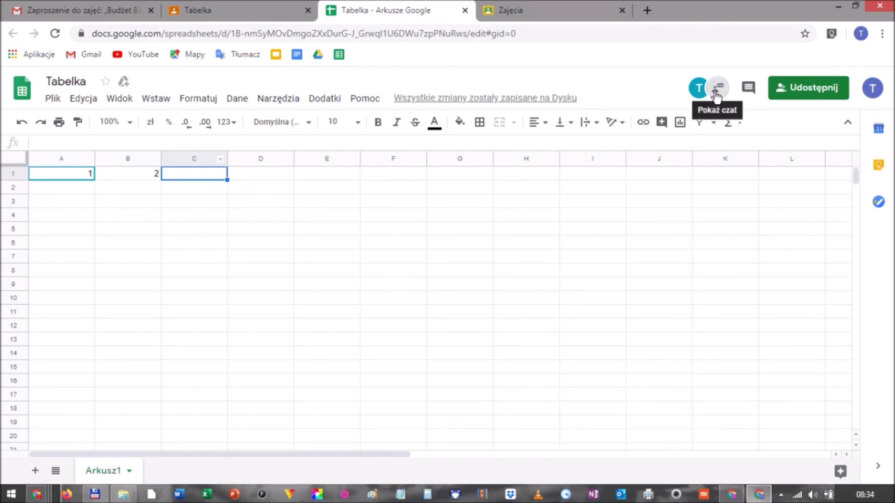
# Send 'dzień dobry' in the spreadsheet's collaborator chat.
pyautogui.click(717, 92)
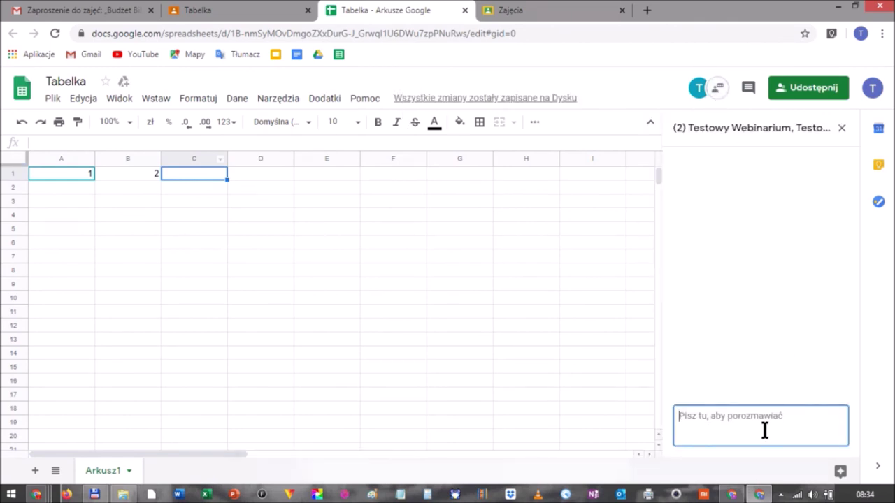
pyautogui.write('dzień dobry')
pyautogui.press('Return')
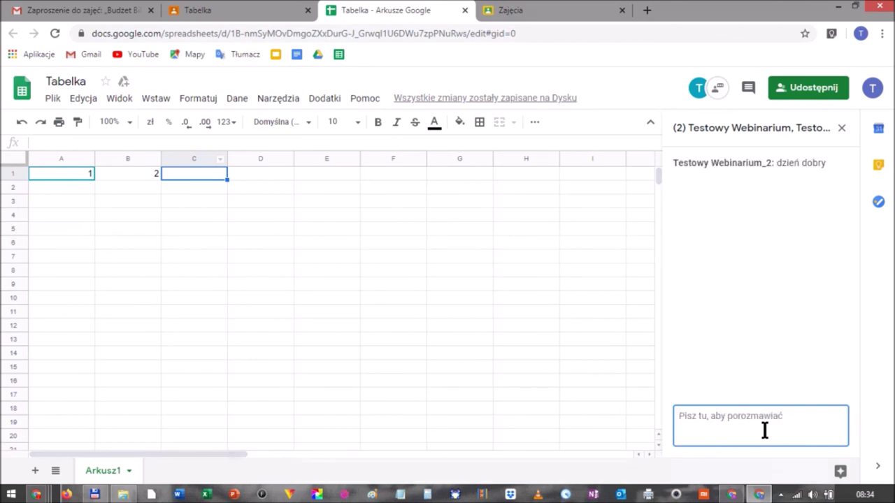
pyautogui.click(220, 8)
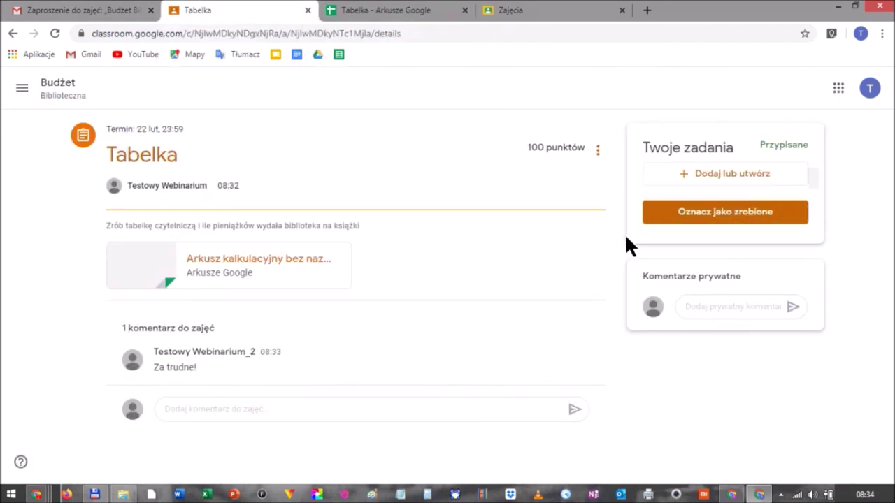
pyautogui.click(401, 10)
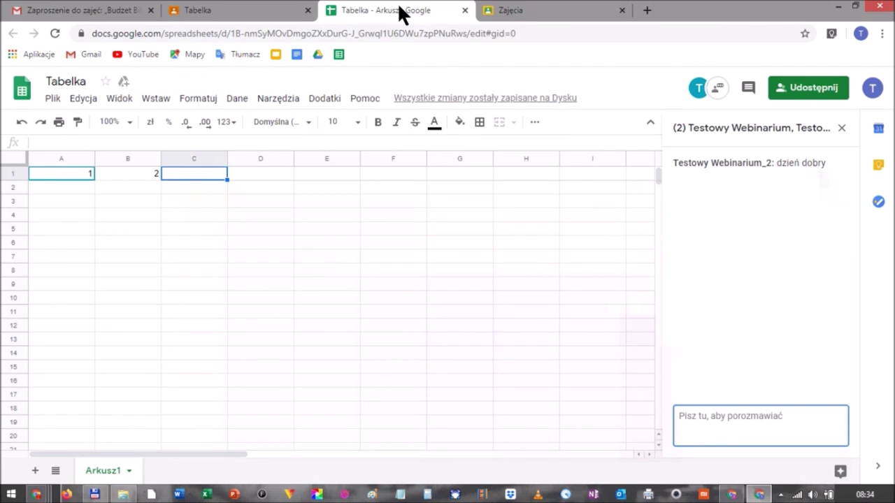
# Close the spreadsheet, mark the student's Tabelka work as done, and go to the teacher's window.
pyautogui.click(466, 10)
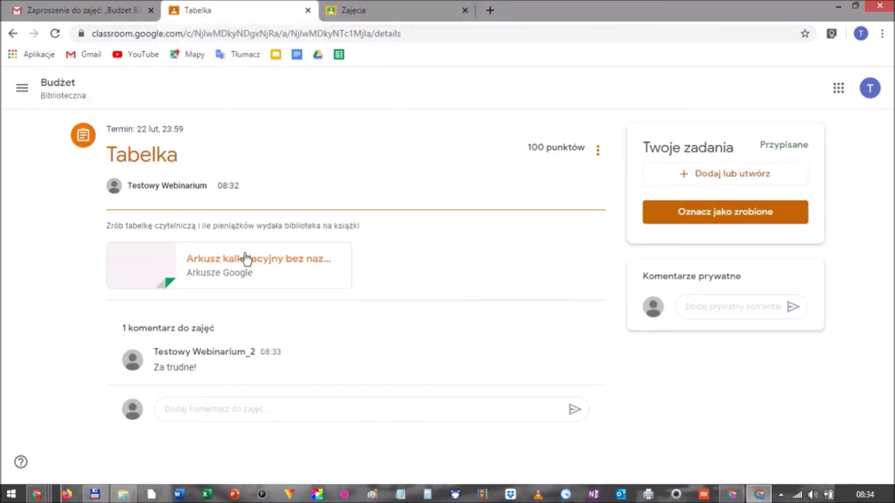
pyautogui.click(721, 213)
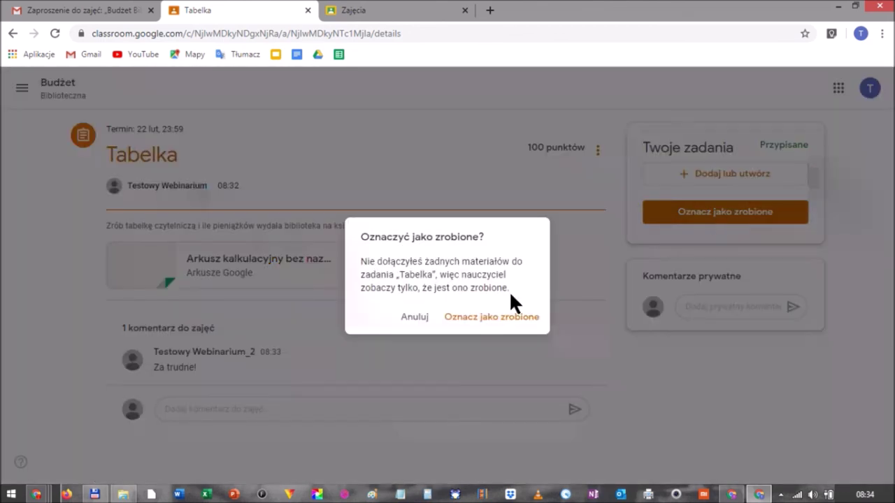
pyautogui.click(492, 321)
pyautogui.click(491, 320)
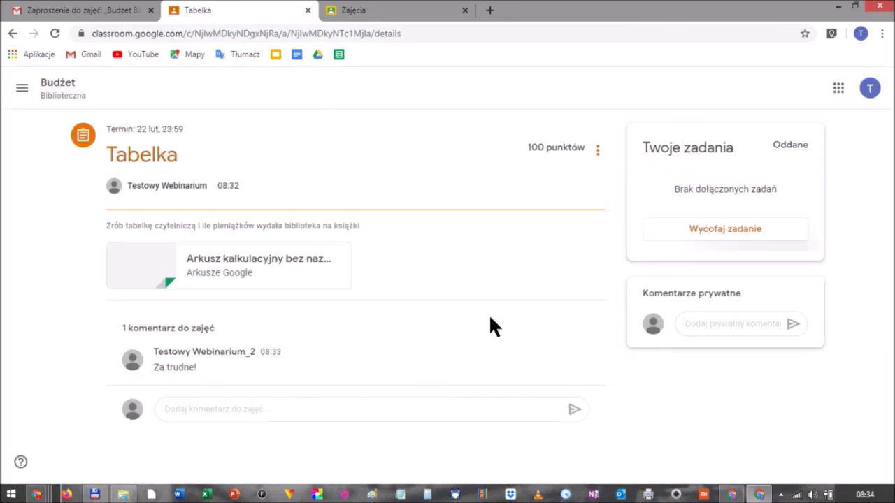
pyautogui.click(731, 494)
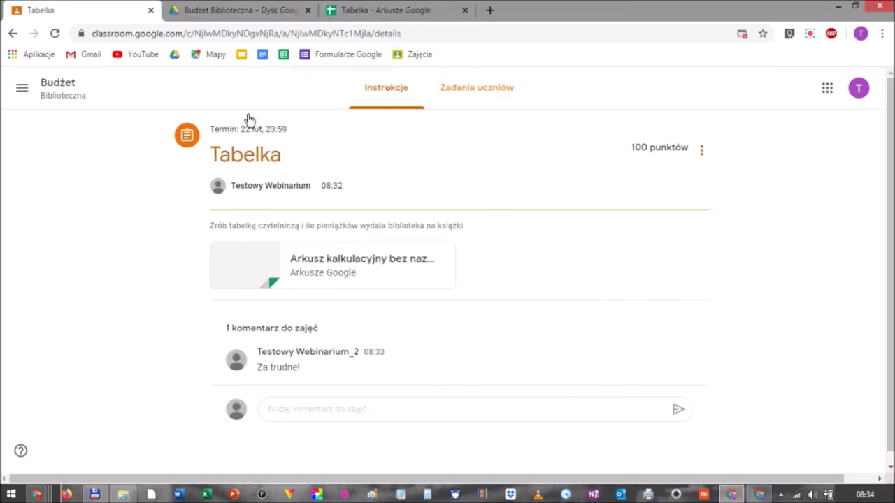
# From the Budżet Biblioteczna class's assignments, open the turned-in Tabelka submission.
pyautogui.click(68, 95)
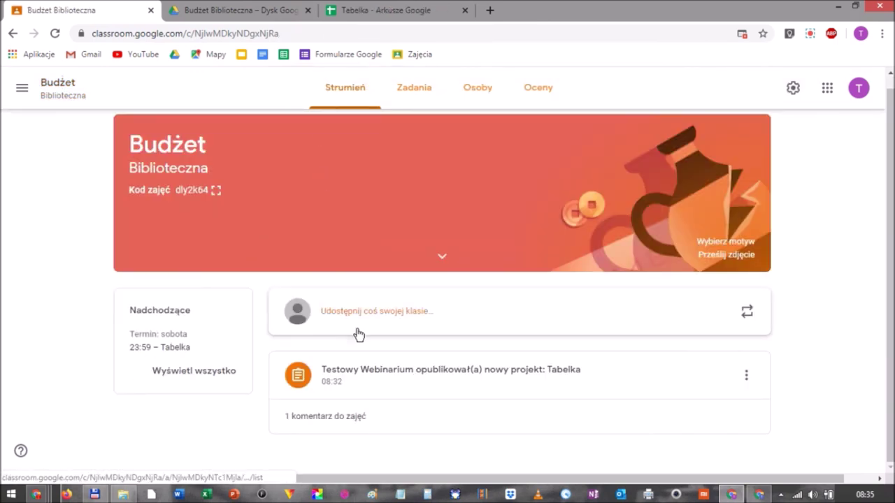
pyautogui.click(420, 99)
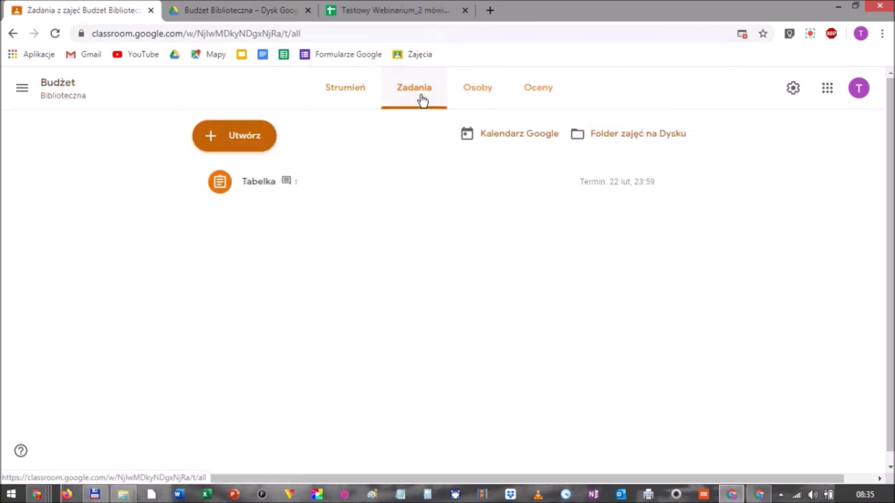
pyautogui.click(247, 189)
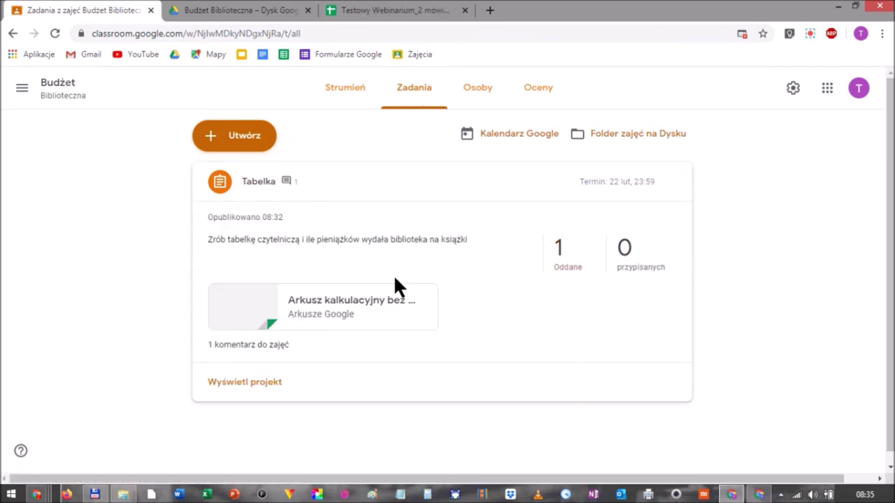
pyautogui.click(565, 267)
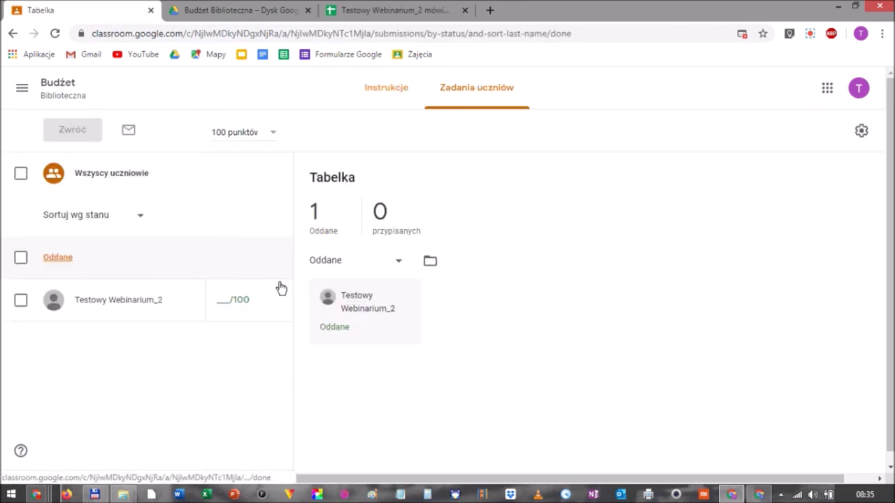
pyautogui.click(120, 306)
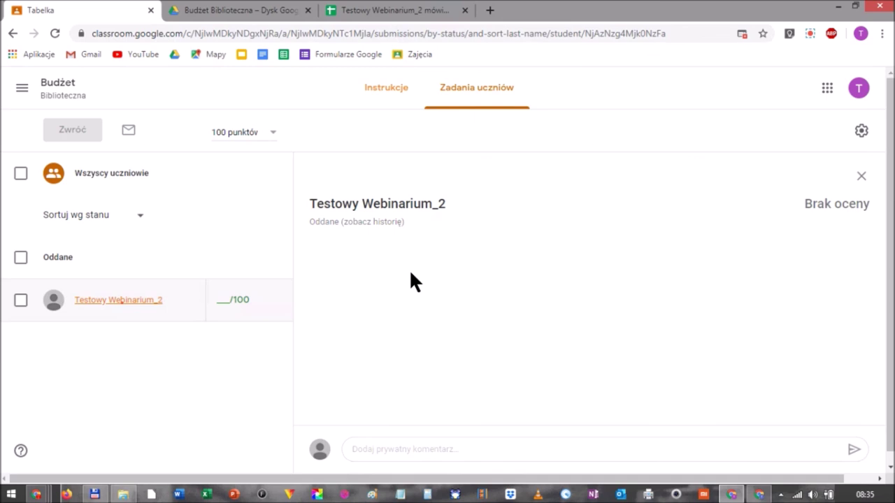
# Review the student's overview and the details of their Tabelka submission.
pyautogui.scroll(-1, 383, 318)
pyautogui.scroll(1, 381, 315)
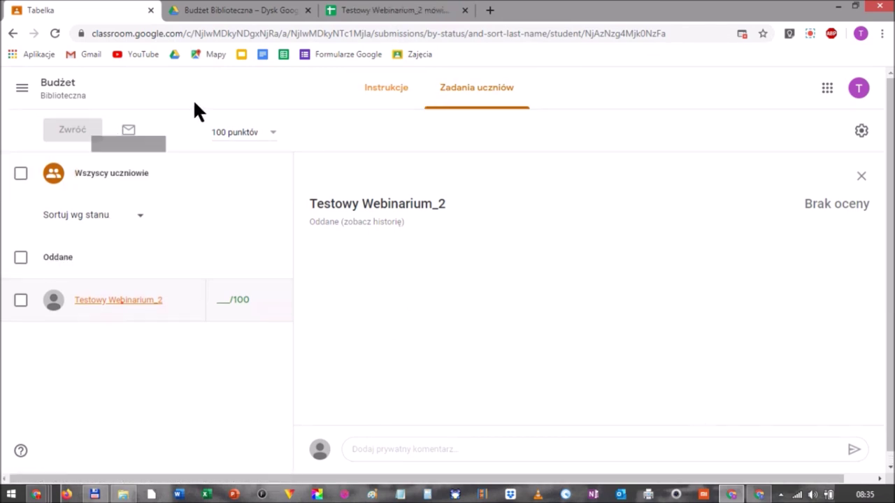
pyautogui.click(390, 212)
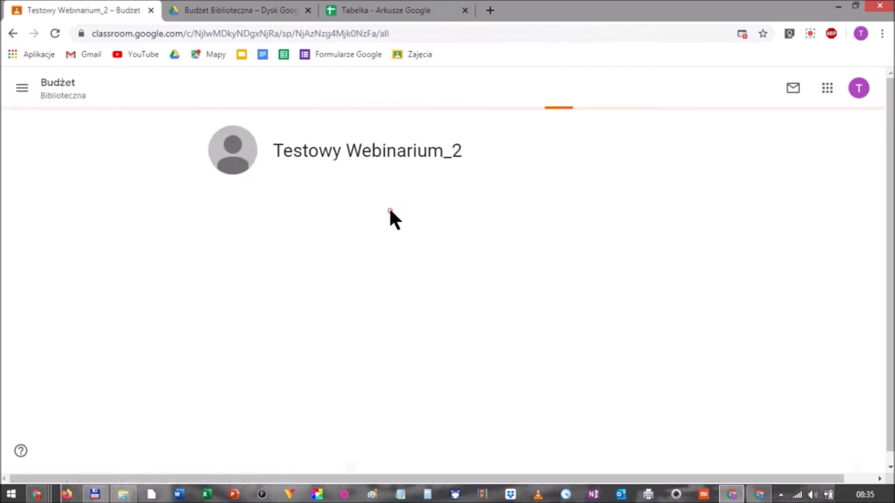
pyautogui.click(225, 232)
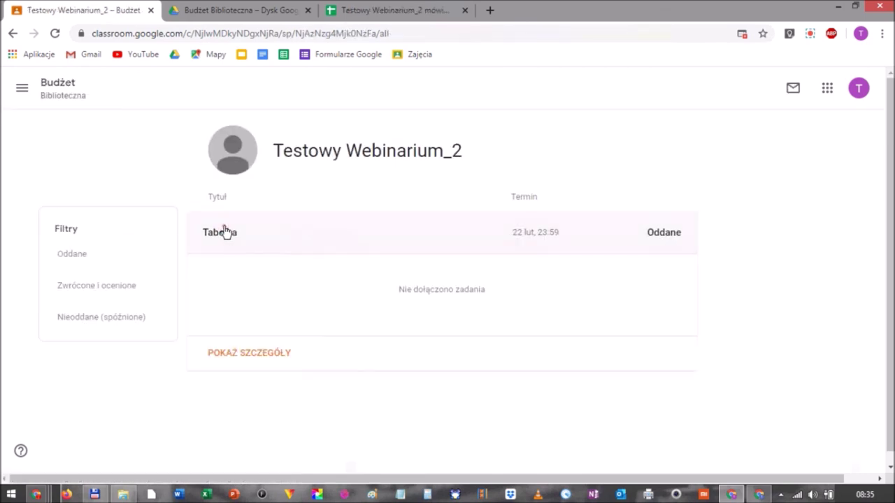
pyautogui.click(240, 353)
pyautogui.scroll(-1, 238, 339)
pyautogui.scroll(1, 330, 305)
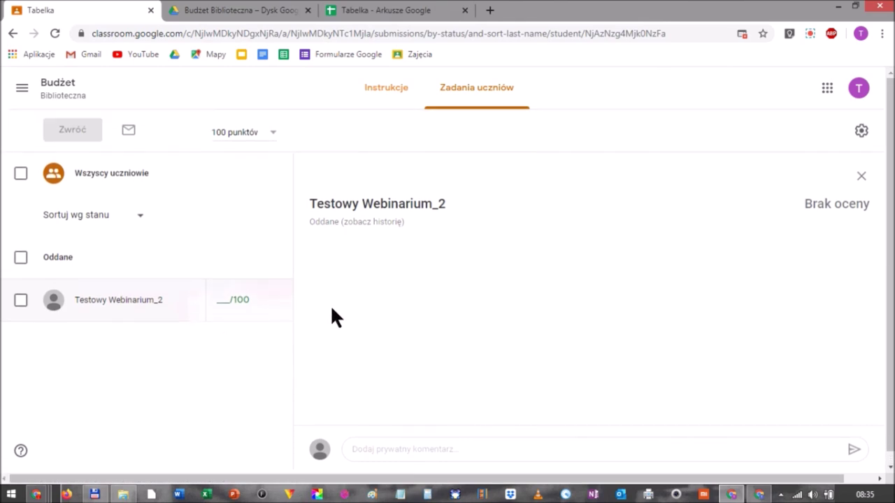
# Open the spreadsheet attached in Tabelka's instructions, then come back to the assignment page.
pyautogui.click(393, 102)
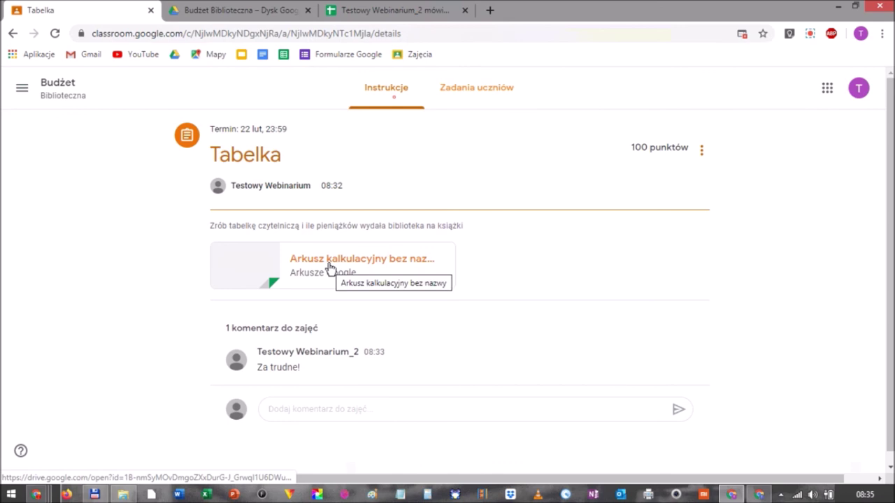
pyautogui.click(330, 266)
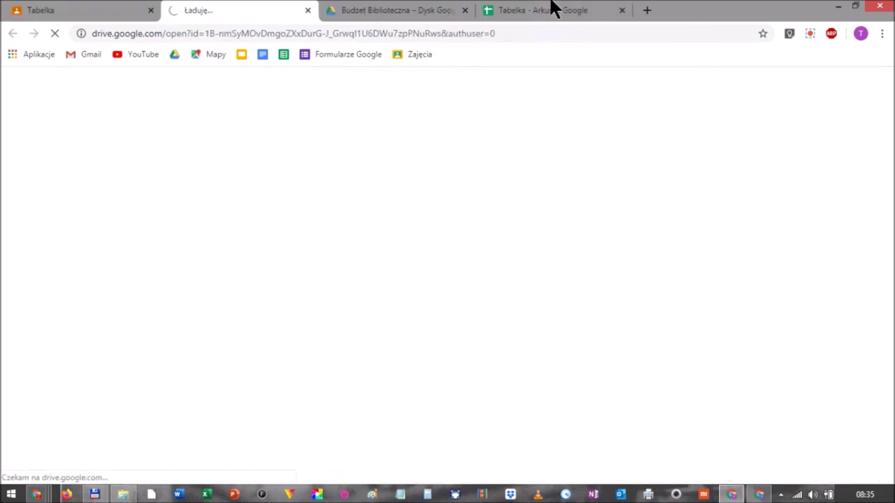
pyautogui.middleClick(557, 14)
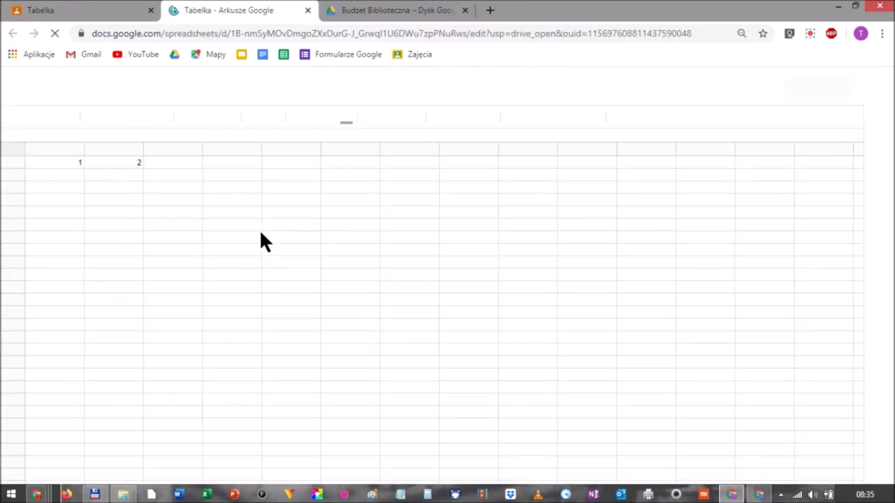
pyautogui.click(86, 9)
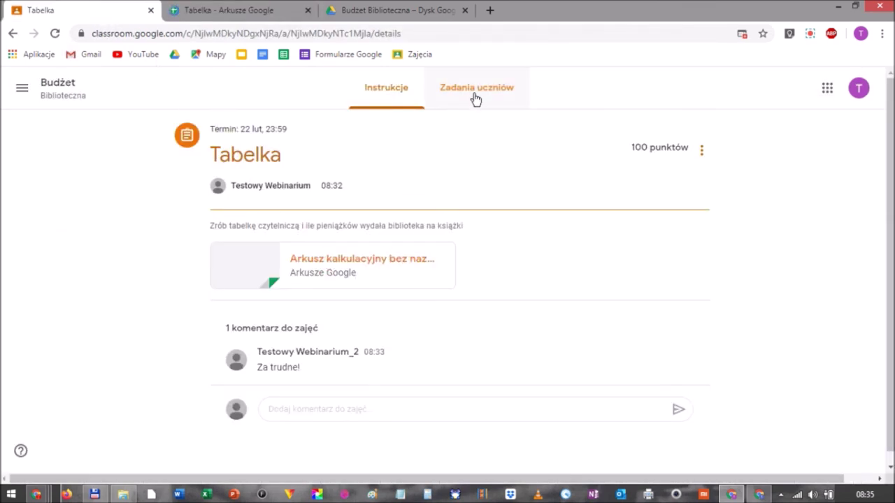
# Give the student's Tabelka submission a grade of 100 in Zadania uczniów.
pyautogui.click(703, 152)
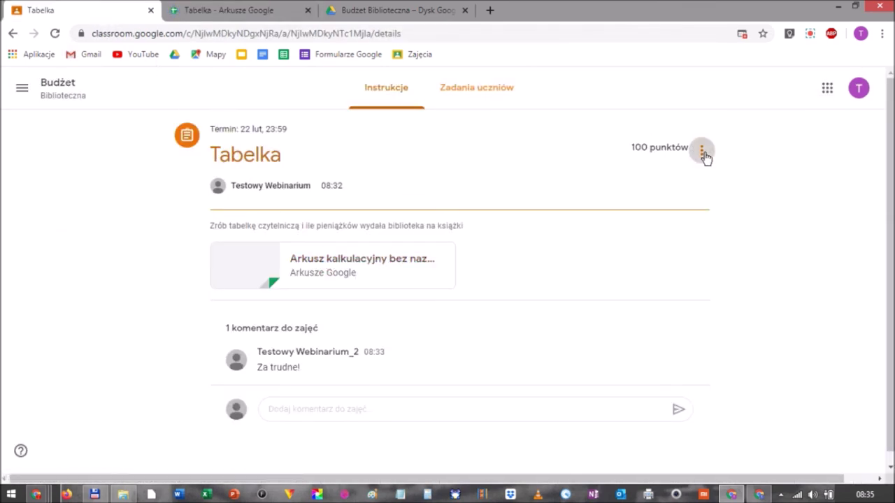
pyautogui.click(482, 88)
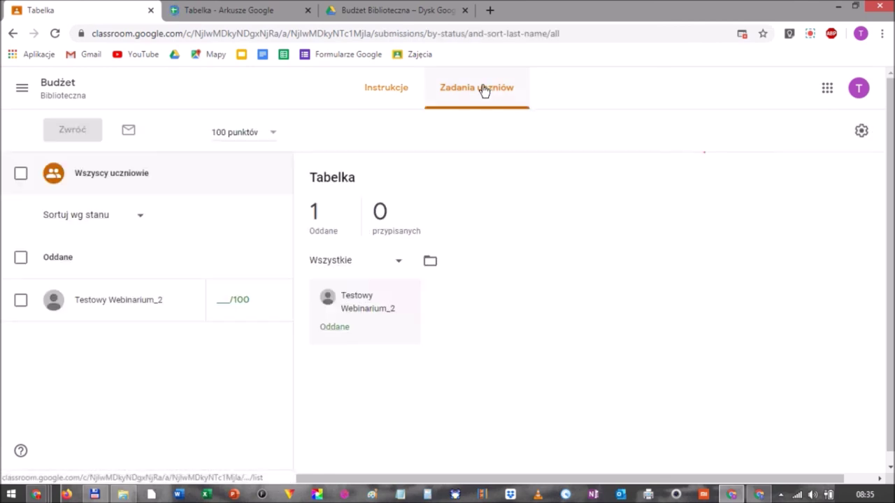
pyautogui.click(20, 302)
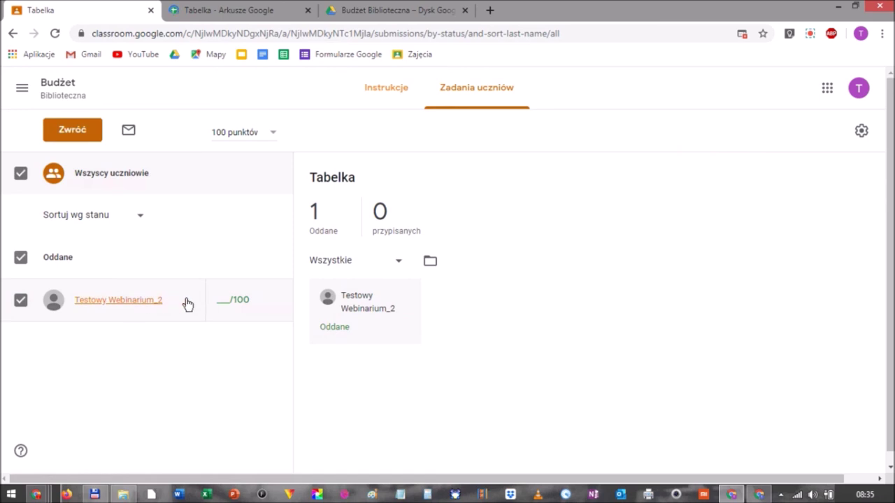
pyautogui.click(240, 298)
pyautogui.write('100')
pyautogui.click(225, 343)
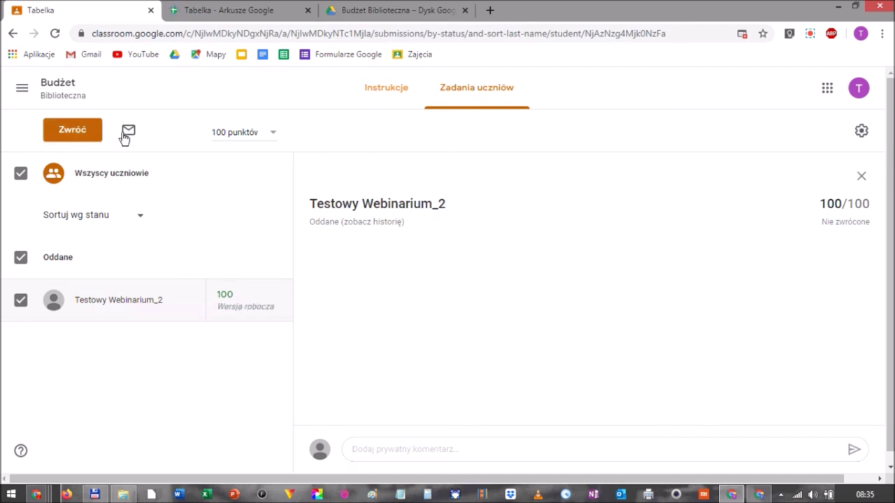
# Return the graded Tabelka work to the student and confirm with Zwróć.
pyautogui.click(77, 133)
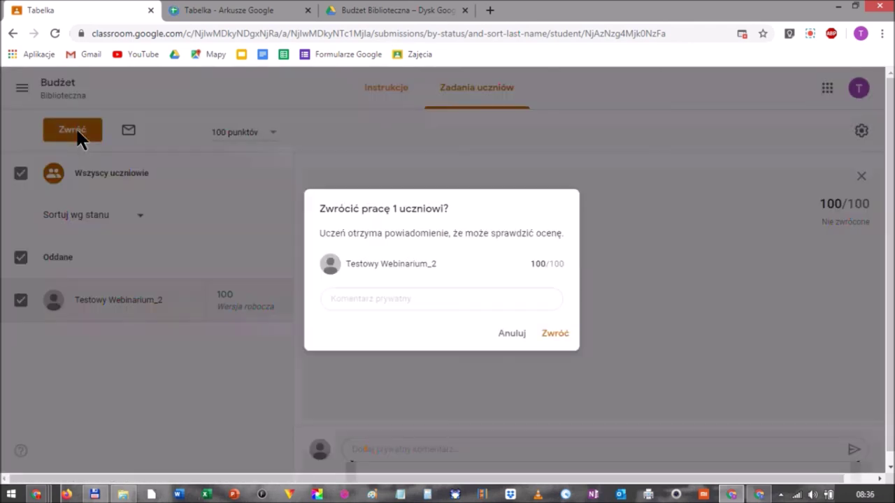
pyautogui.click(555, 334)
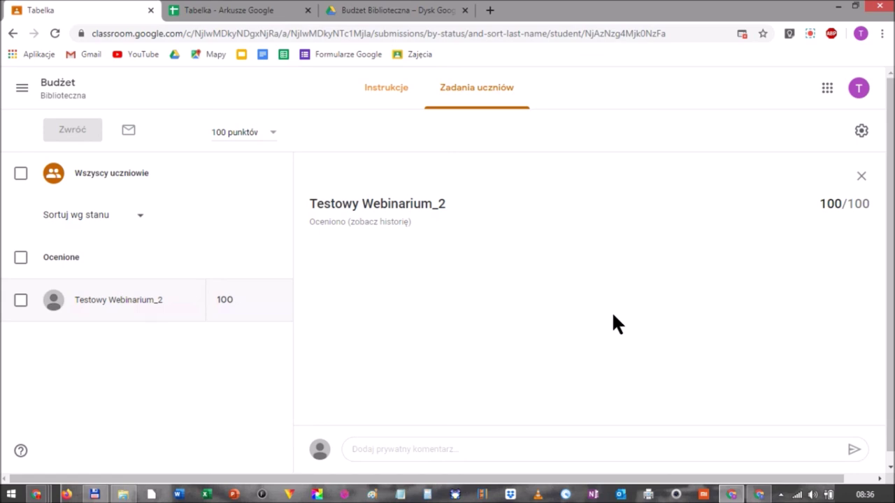
pyautogui.click(809, 33)
pyautogui.click(765, 111)
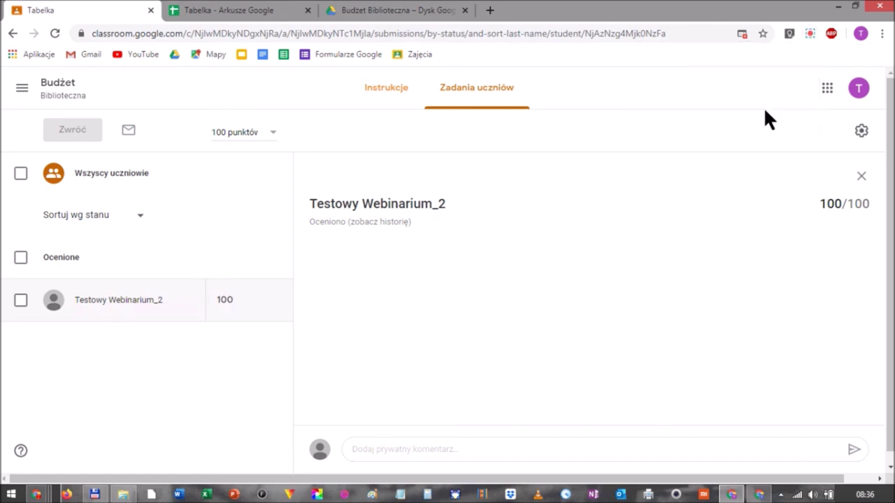